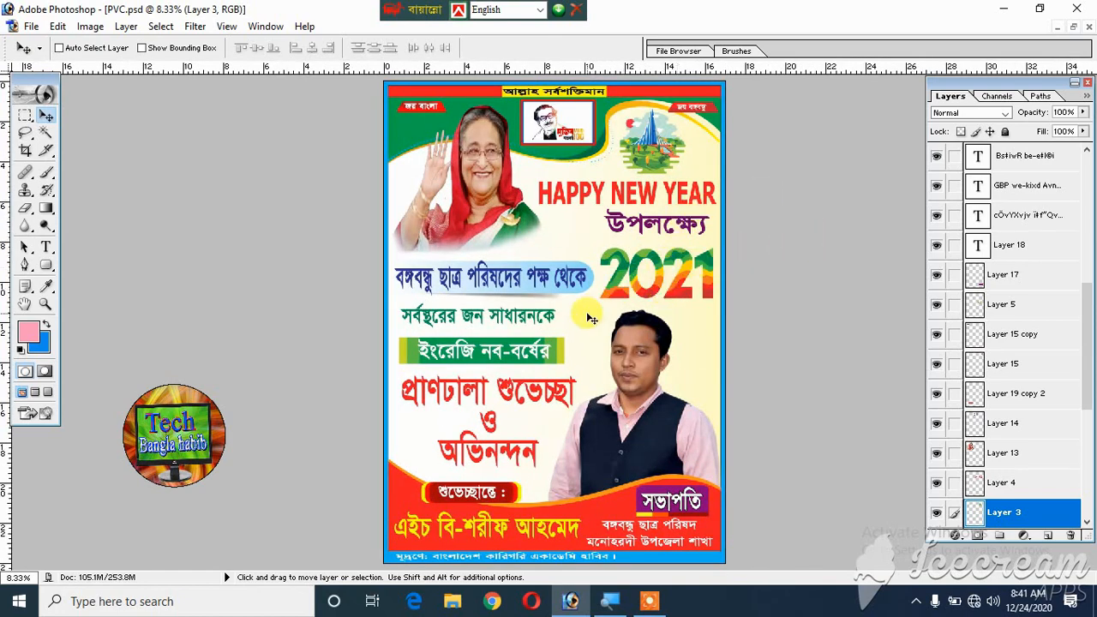
- Select Layer 5, the 2021 graphic on the poster, and nudge it slightly to the right
{"action": "scroll", "coordinate": [590, 317], "scroll_direction": "up", "scroll_amount": 1}
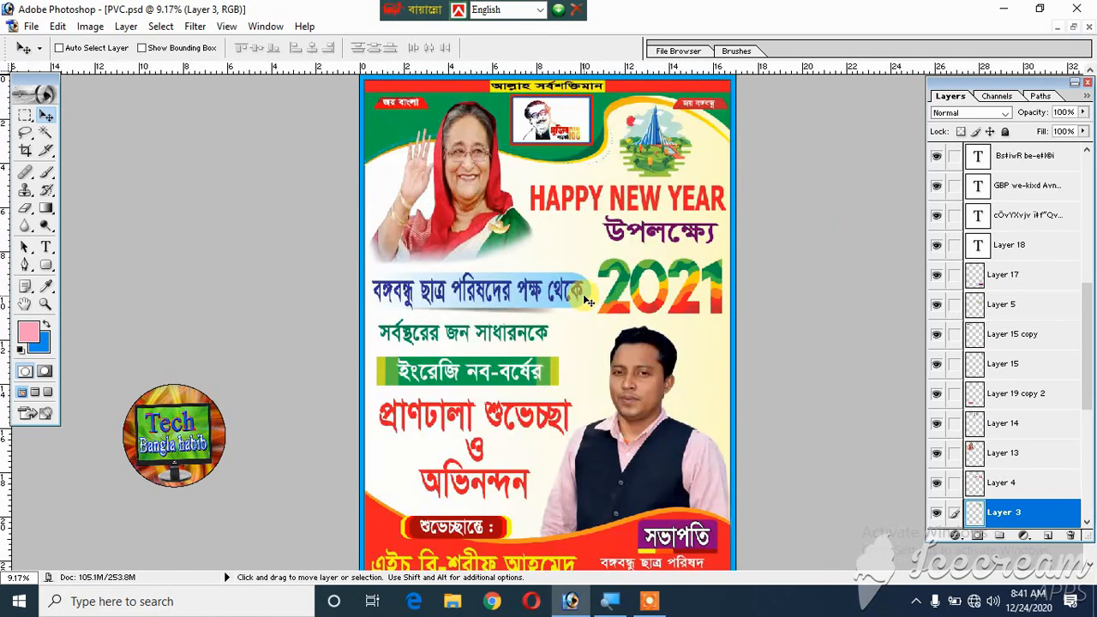
{"action": "scroll", "coordinate": [588, 300], "scroll_direction": "down", "scroll_amount": 1}
{"action": "right_click", "coordinate": [621, 265]}
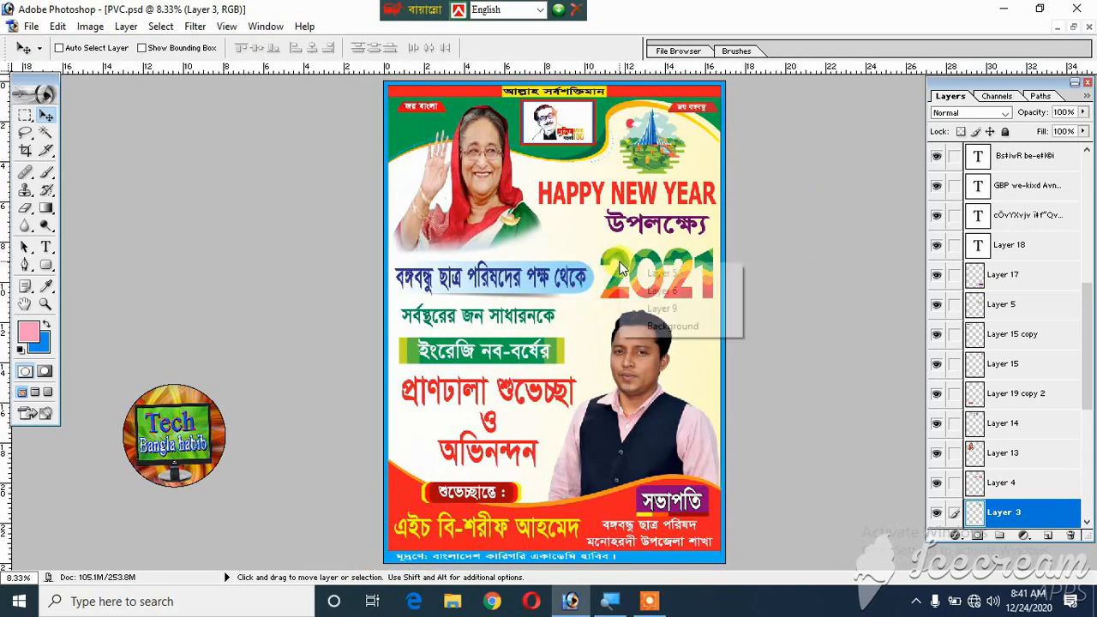
{"action": "left_click", "coordinate": [661, 274]}
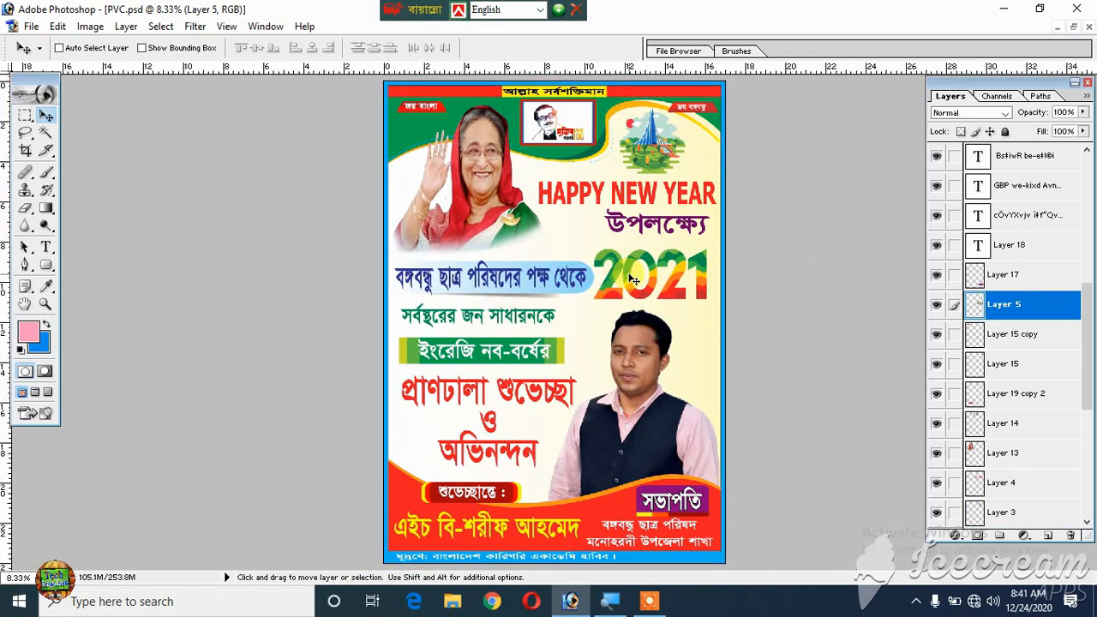
{"action": "key", "text": "Right"}
{"action": "key", "text": "Right"}
{"action": "key", "text": "Right"}
{"action": "key", "text": "Right"}
{"action": "key", "text": "Right"}
{"action": "key", "text": "Right"}
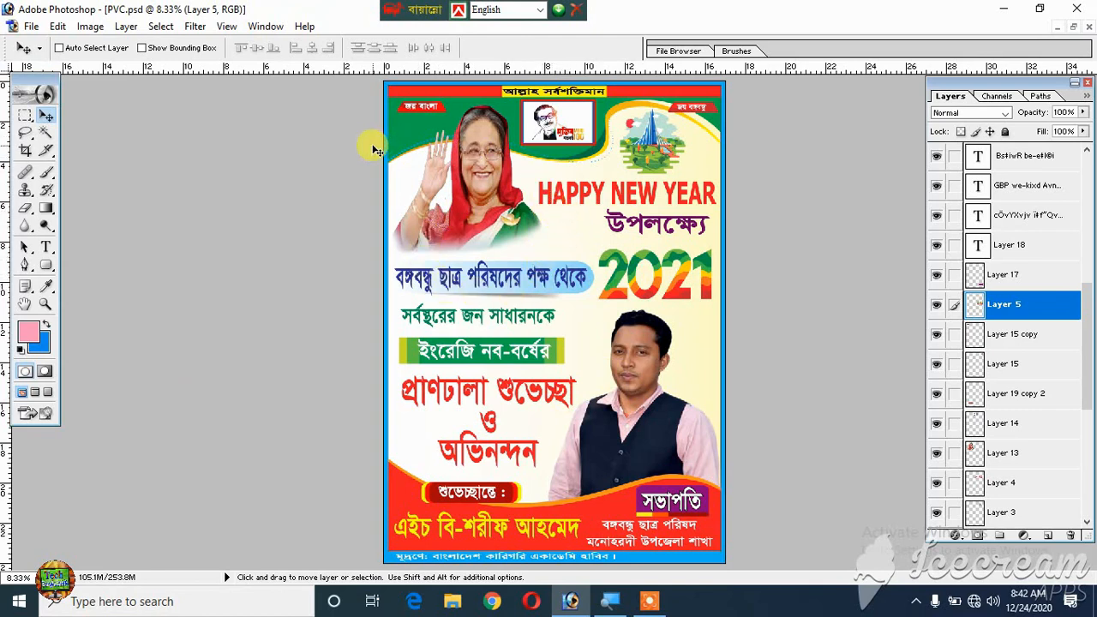
- Create a white RGB document 17 by 24 inches at 300 pixels/inch and fit it in a maximized window
{"action": "key", "text": "ctrl+n"}
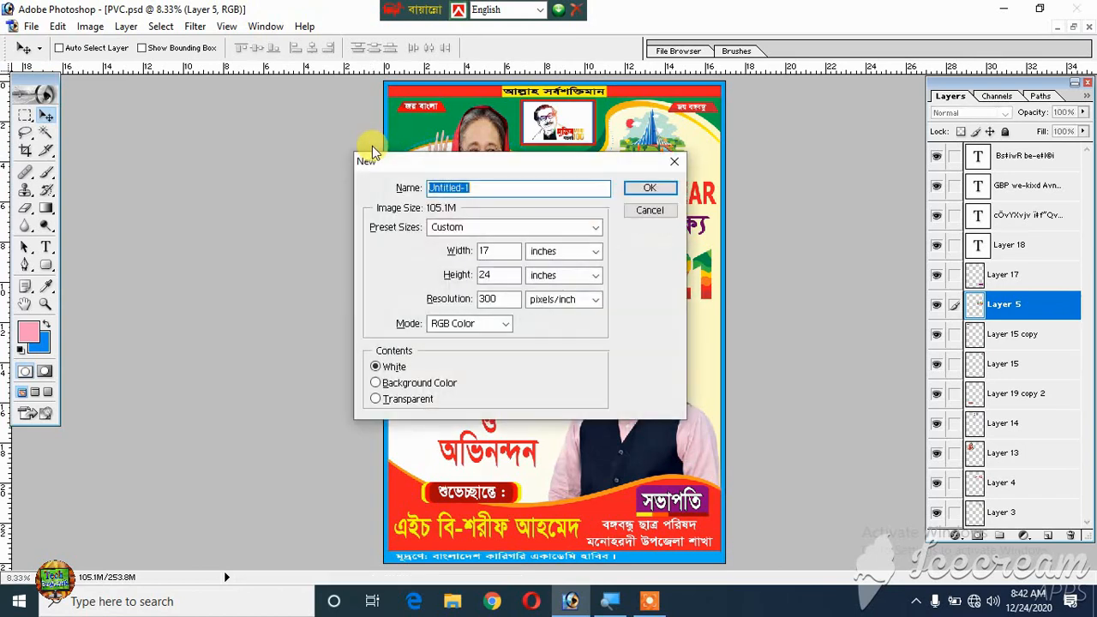
{"action": "left_click_drag", "start_coordinate": [469, 163], "coordinate": [486, 177]}
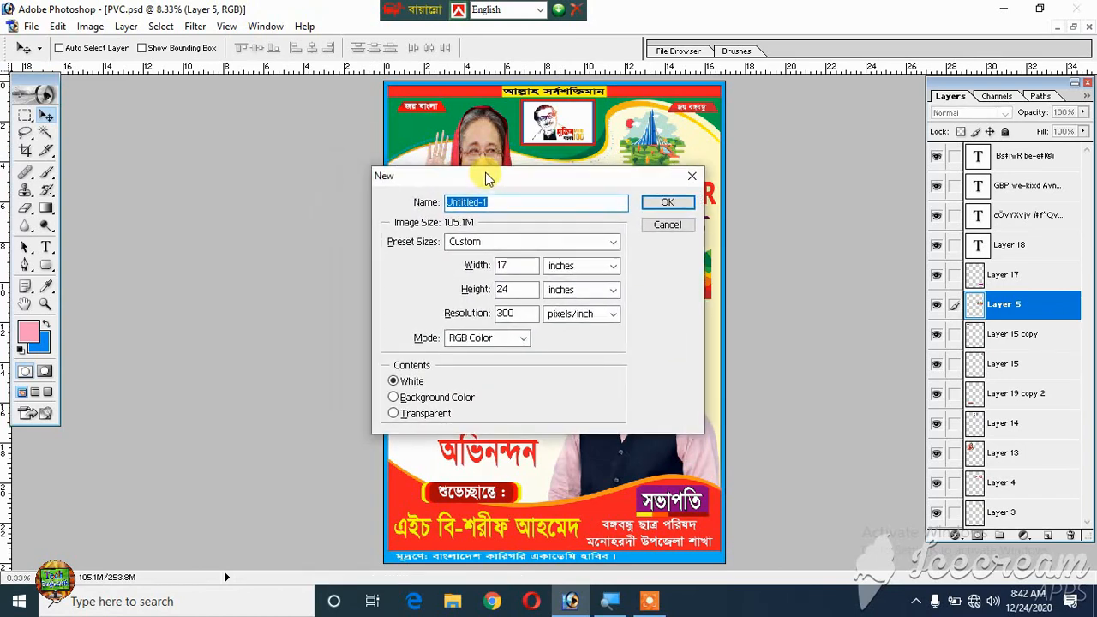
{"action": "left_click", "coordinate": [510, 266]}
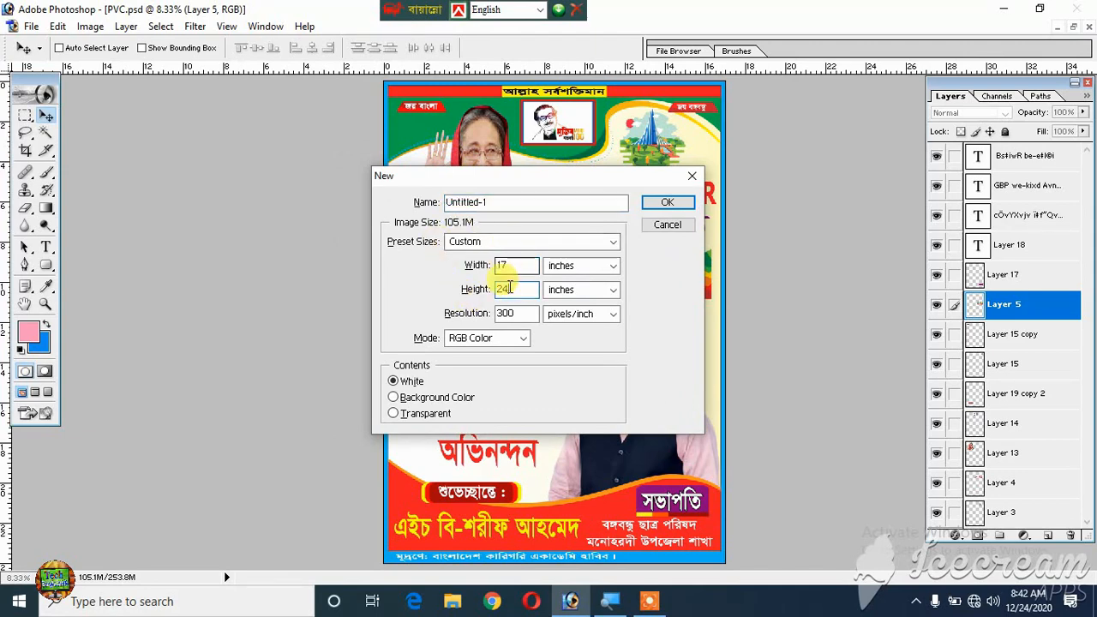
{"action": "left_click", "coordinate": [520, 313]}
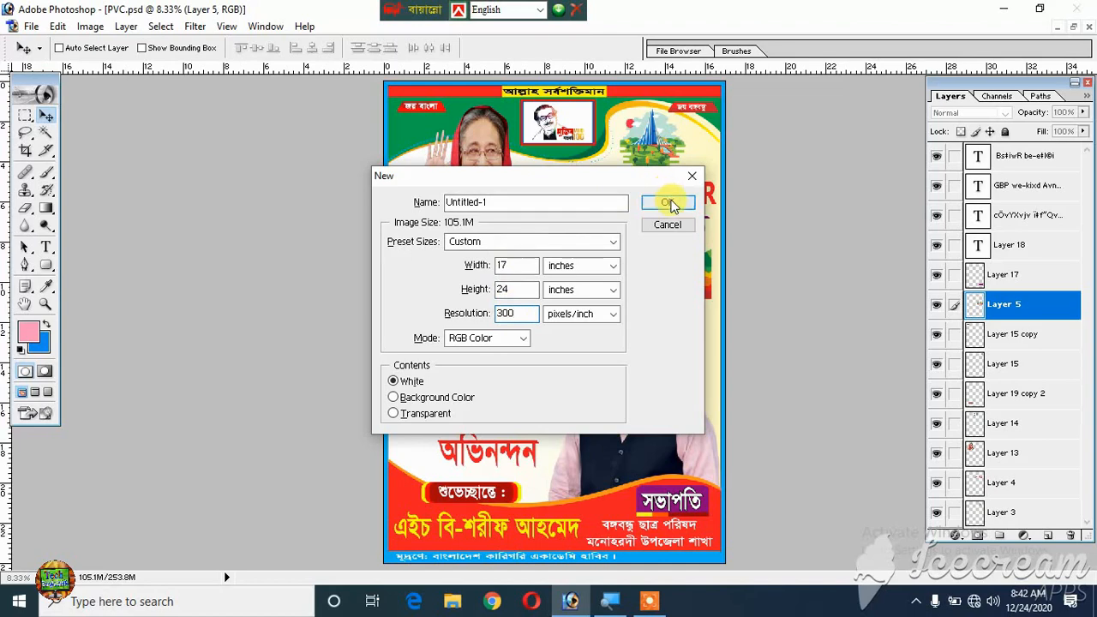
{"action": "left_click", "coordinate": [662, 201]}
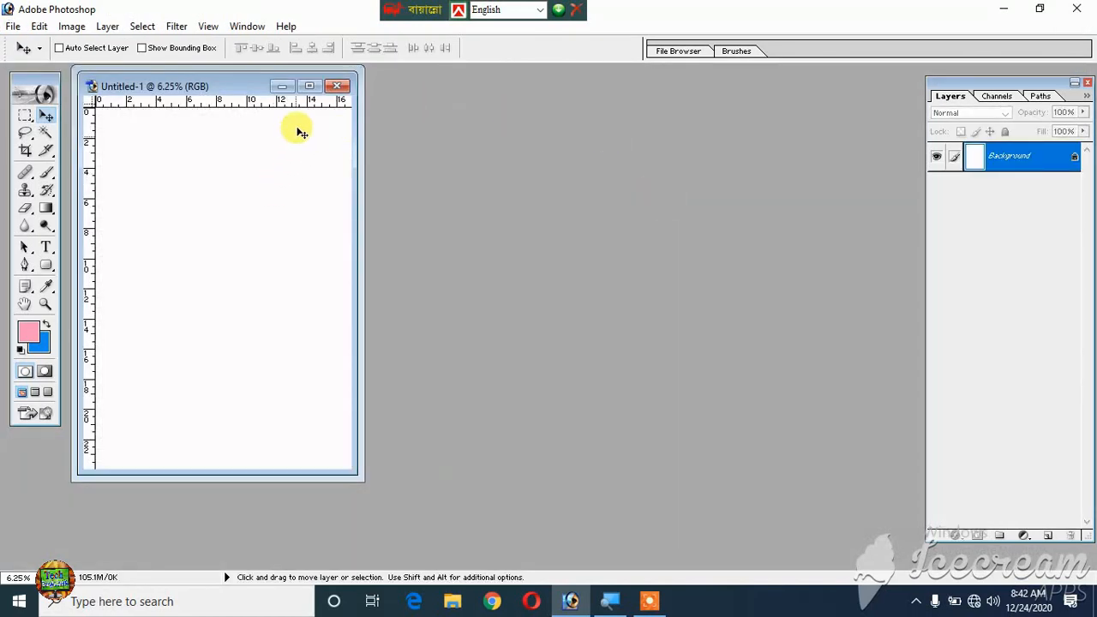
{"action": "left_click", "coordinate": [309, 86]}
{"action": "key", "text": "ctrl+0"}
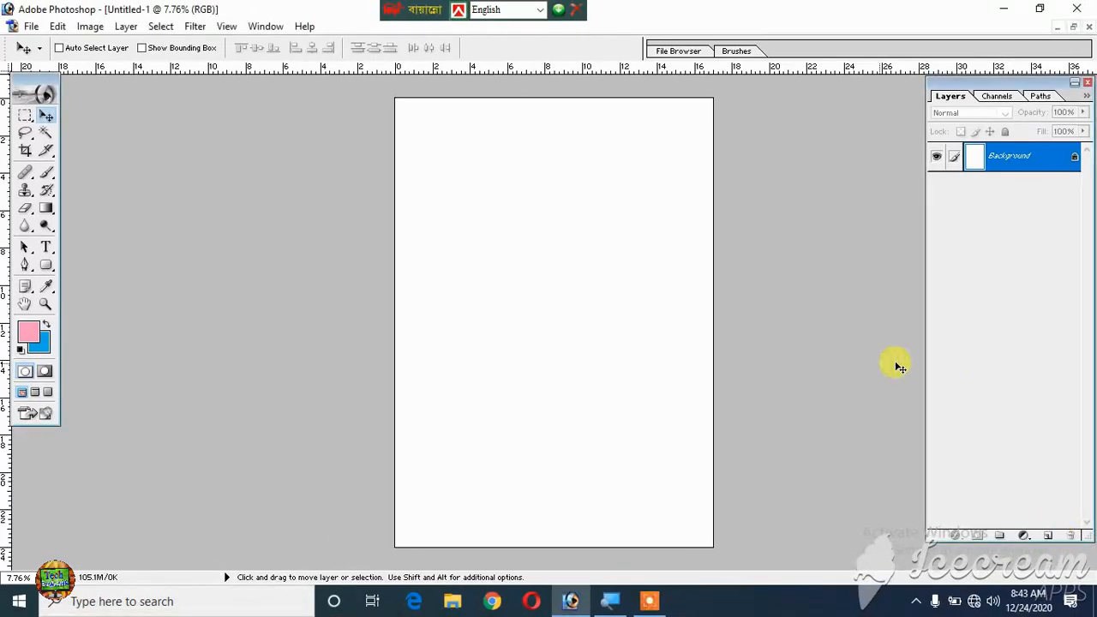
- Add a layer filled with the blue background color, plus another empty layer above it
{"action": "left_click", "coordinate": [1050, 536]}
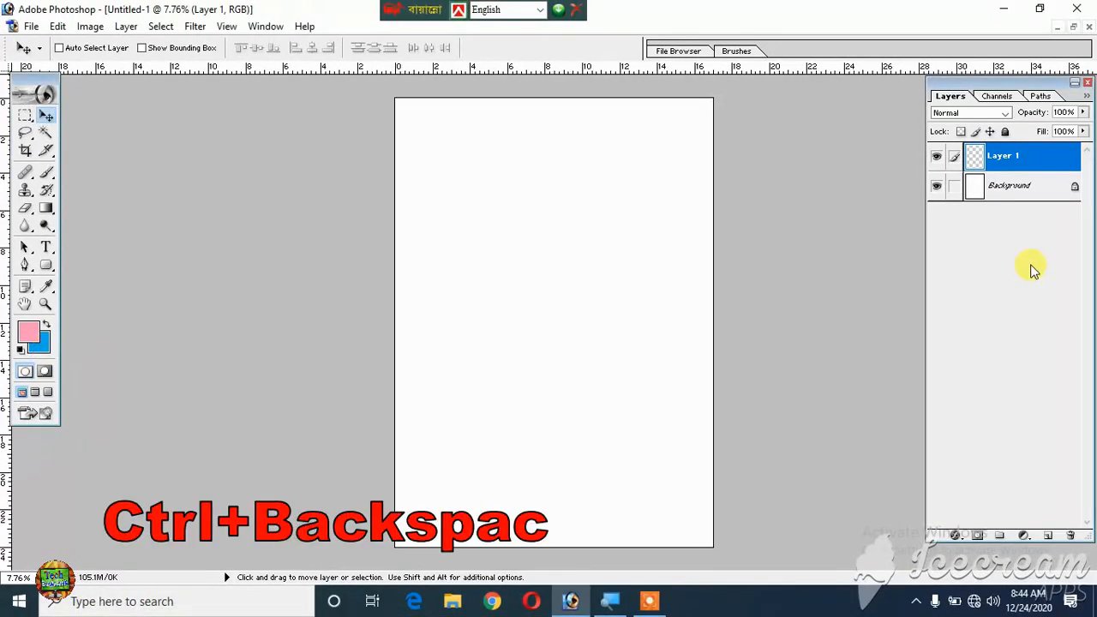
{"action": "key", "text": "ctrl+BackSpace"}
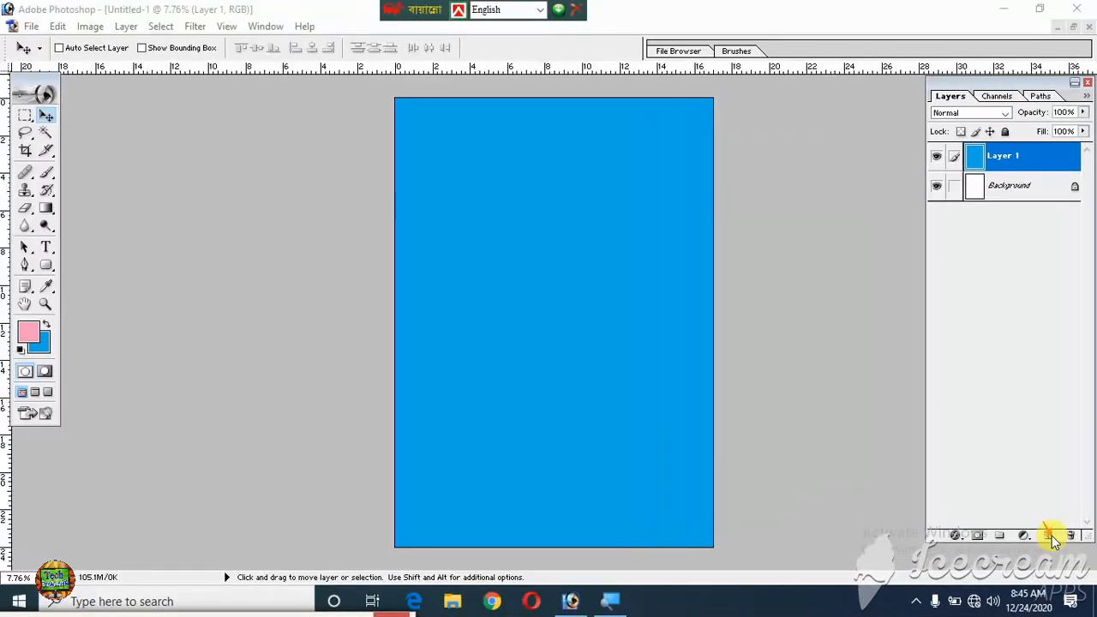
{"action": "left_click", "coordinate": [1050, 537]}
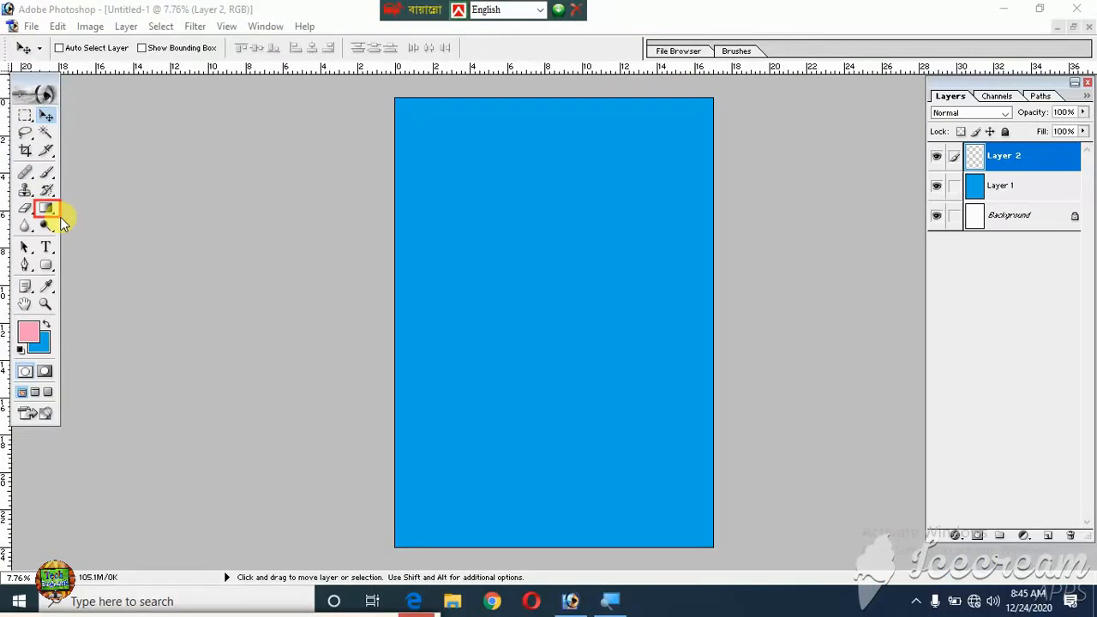
- Base a gradient on the Red, Green preset and change its starting color stop to white (FFFFFF)
{"action": "left_click", "coordinate": [46, 209]}
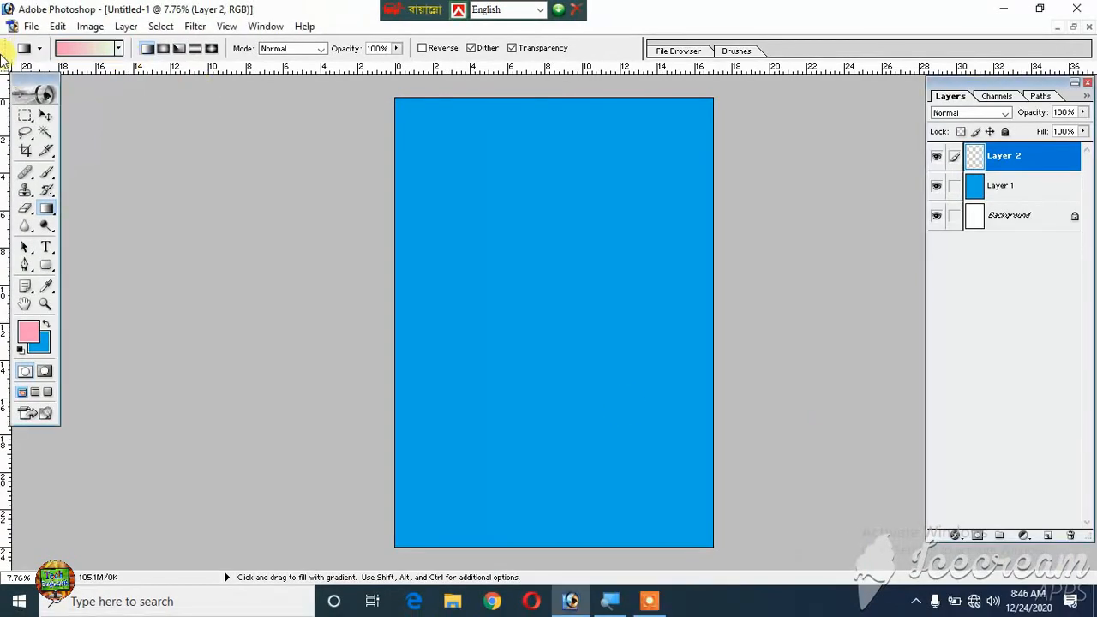
{"action": "left_click", "coordinate": [88, 48]}
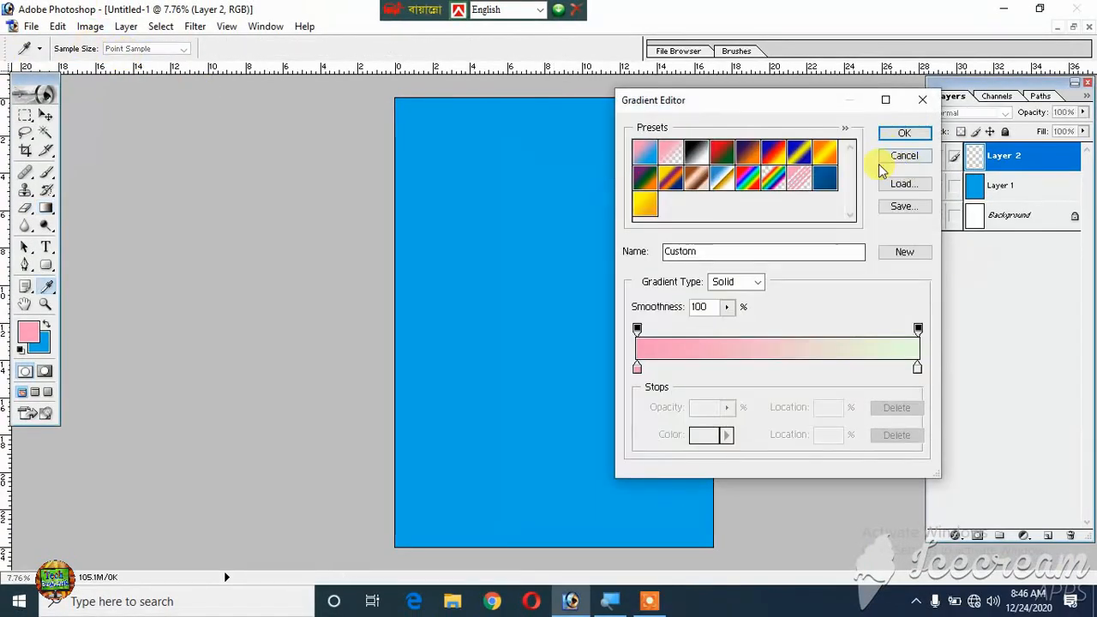
{"action": "left_click", "coordinate": [799, 178]}
{"action": "left_click", "coordinate": [747, 177]}
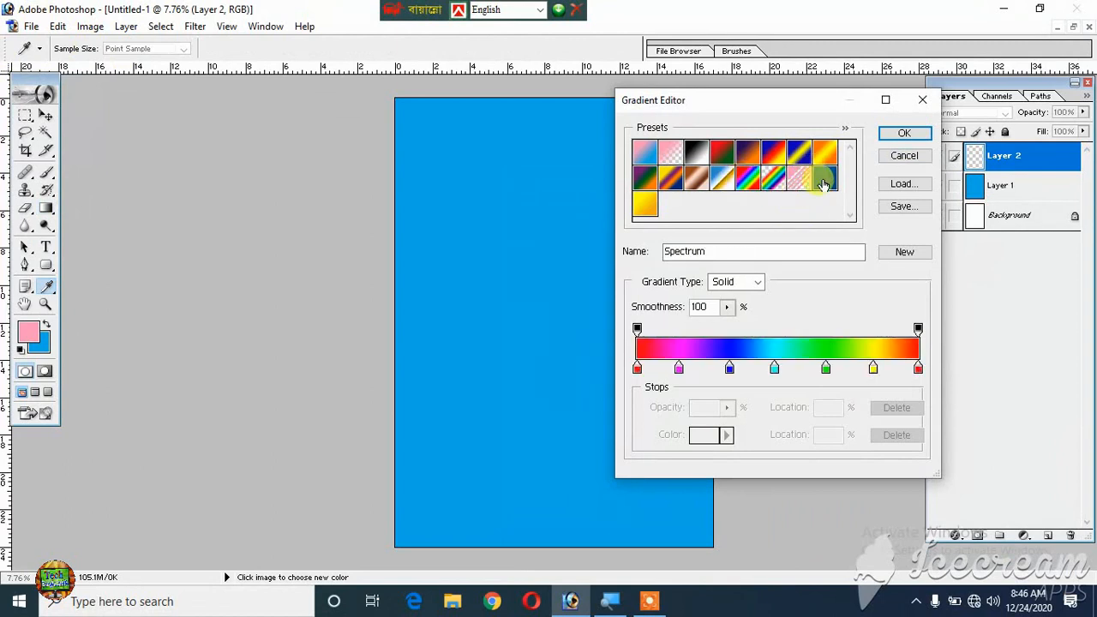
{"action": "left_click", "coordinate": [825, 178]}
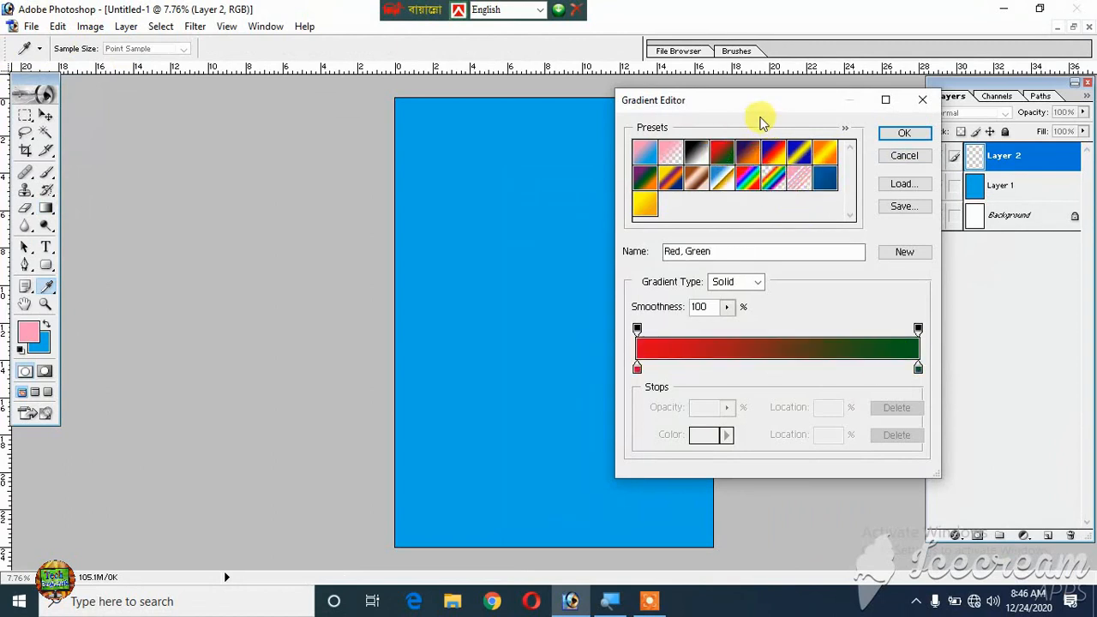
{"action": "left_click", "coordinate": [636, 369]}
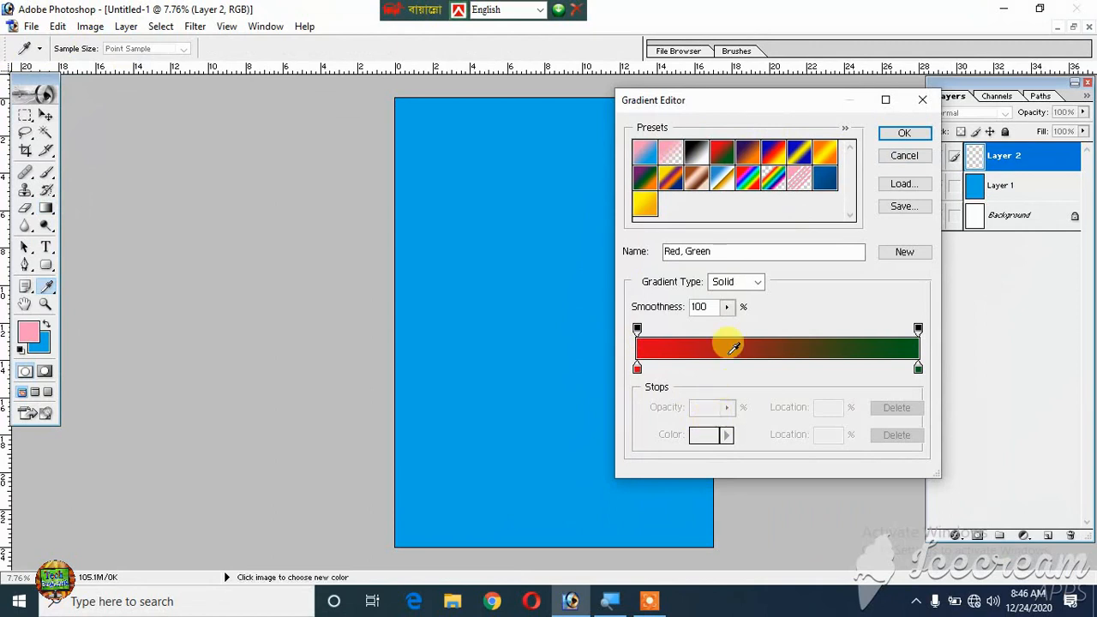
{"action": "left_click", "coordinate": [635, 370]}
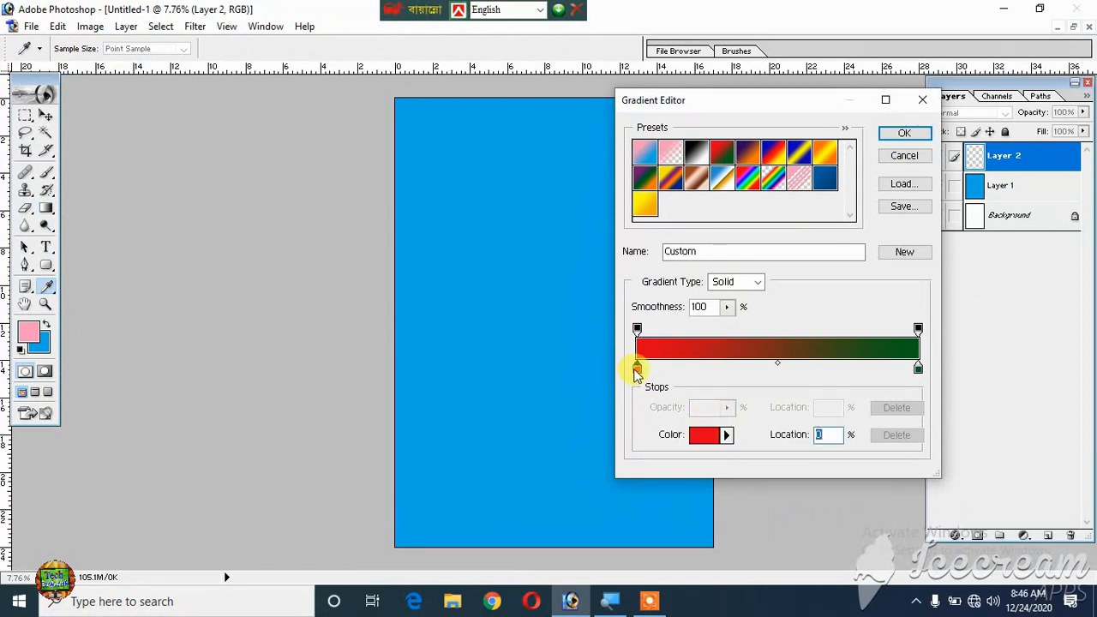
{"action": "double_click", "coordinate": [636, 370]}
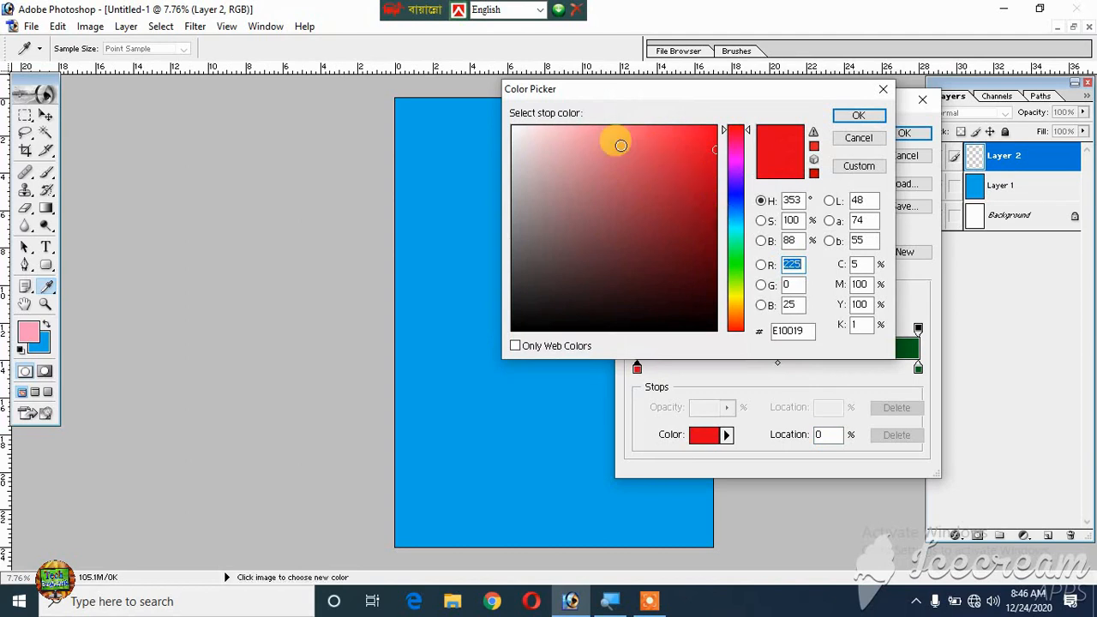
{"action": "left_click_drag", "start_coordinate": [551, 131], "coordinate": [513, 127]}
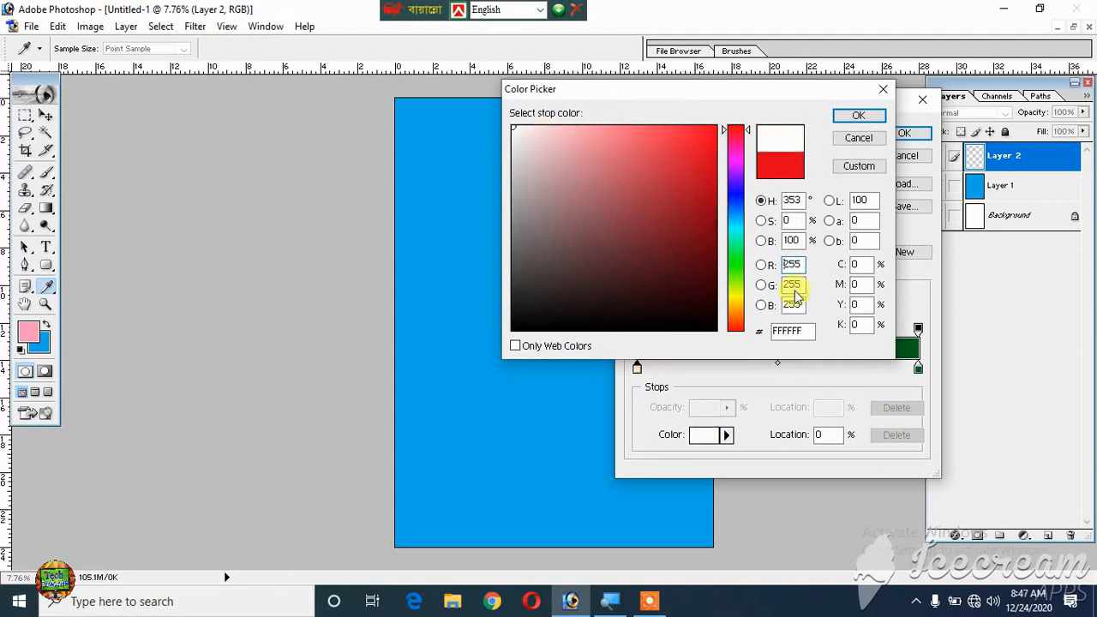
{"action": "left_click", "coordinate": [860, 115]}
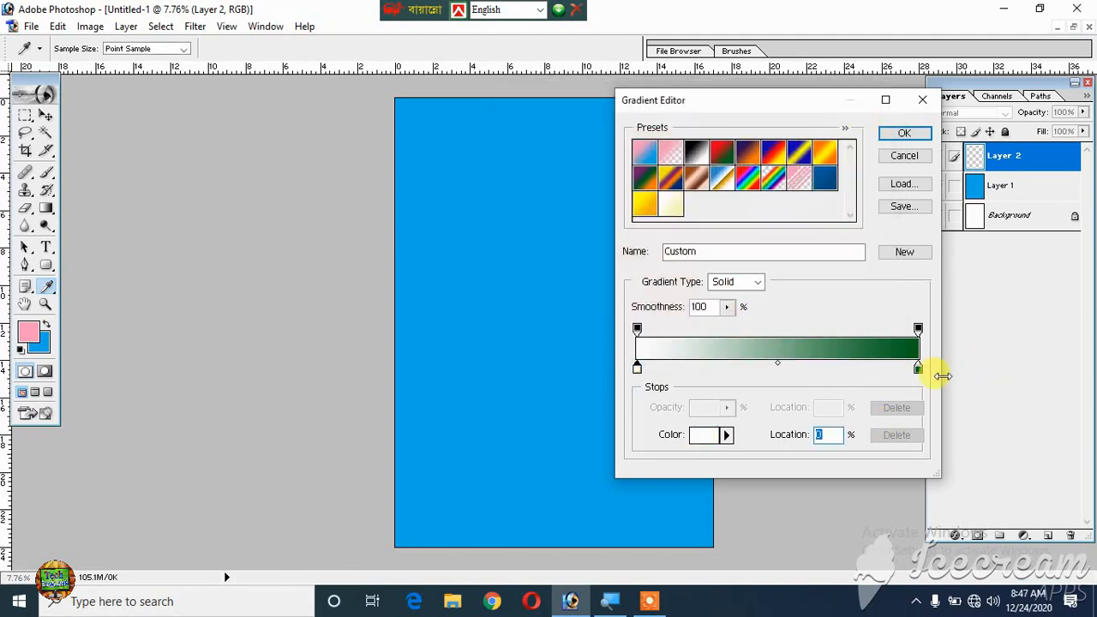
- Set the gradient's end stop to pale yellow (F5EEB3) and fill Layer 2 with it horizontally from the left edge to the right
{"action": "left_click", "coordinate": [918, 368]}
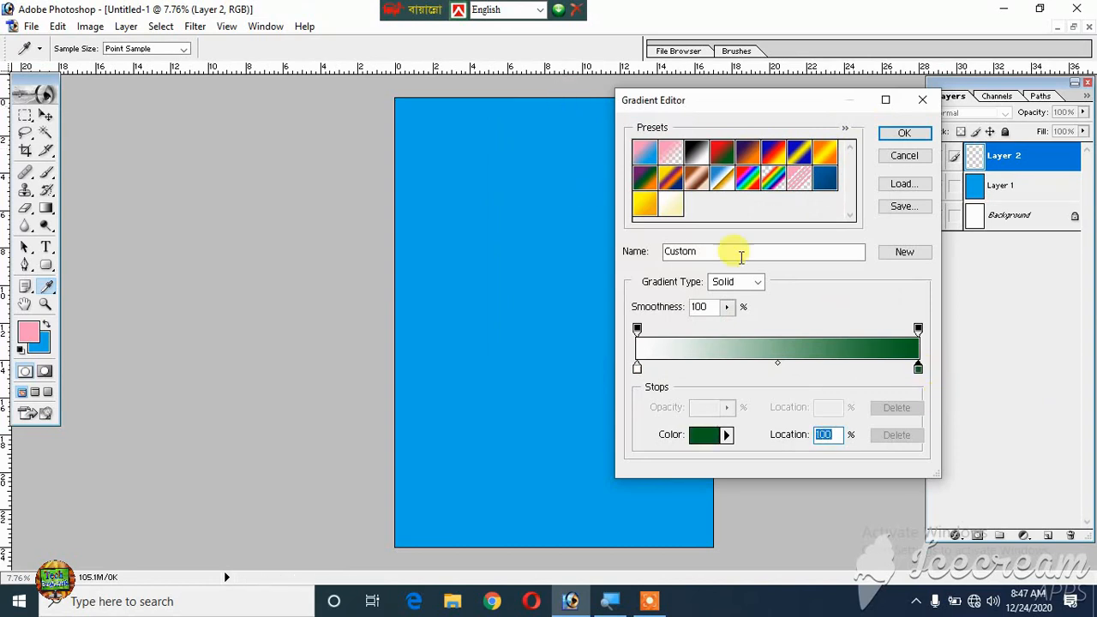
{"action": "left_click", "coordinate": [705, 435]}
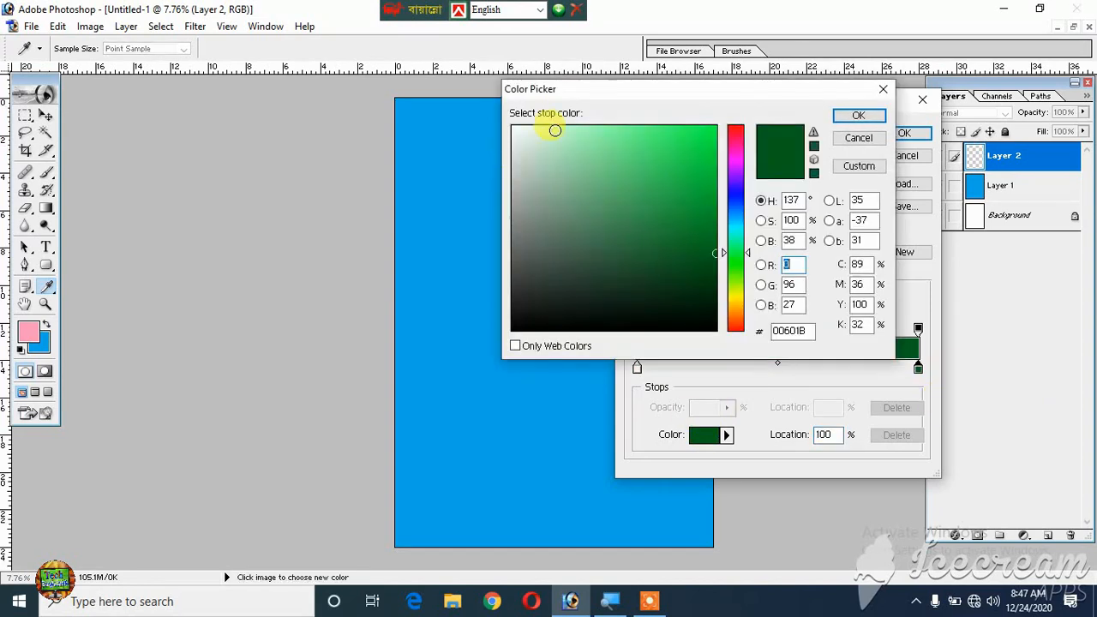
{"action": "left_click", "coordinate": [734, 300]}
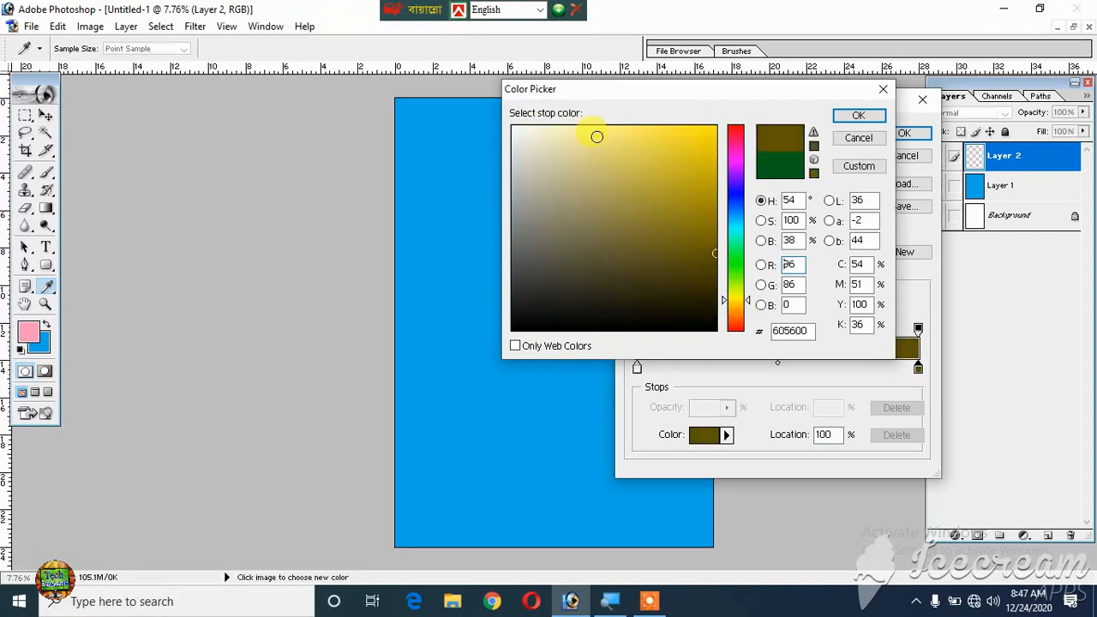
{"action": "left_click_drag", "start_coordinate": [595, 138], "coordinate": [548, 117]}
{"action": "left_click", "coordinate": [566, 134]}
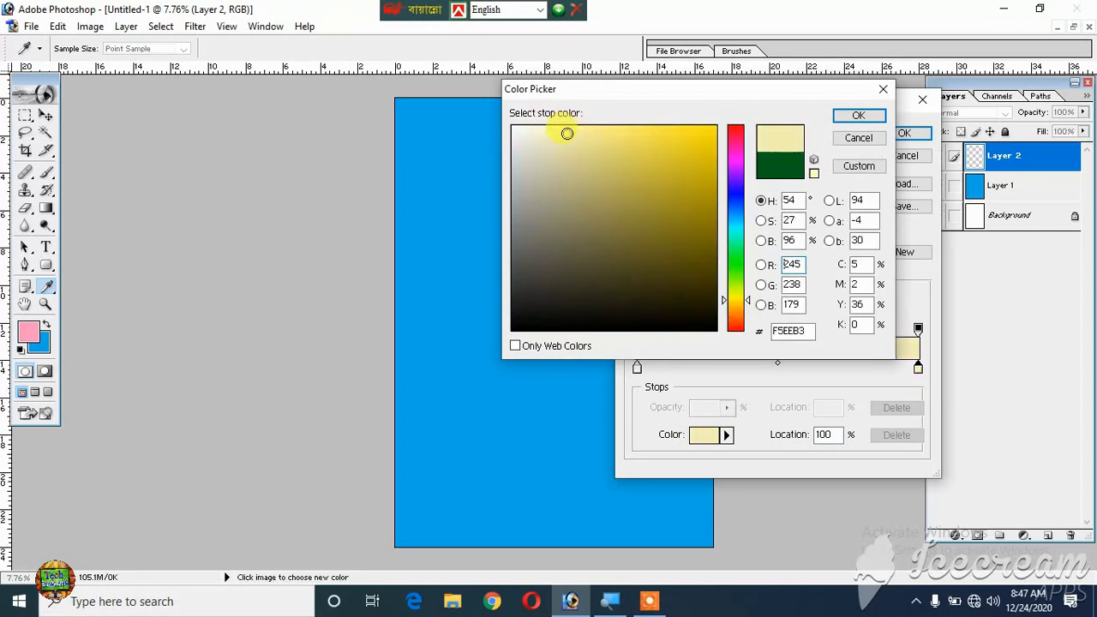
{"action": "left_click", "coordinate": [869, 118]}
{"action": "left_click", "coordinate": [914, 133]}
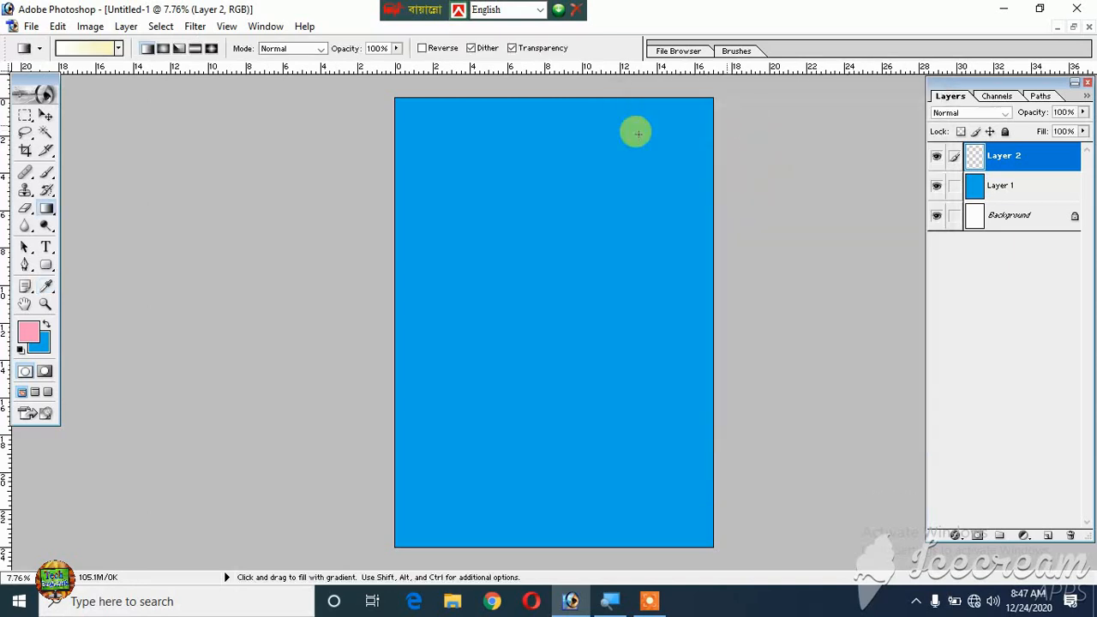
{"action": "left_click_drag", "start_coordinate": [391, 277], "coordinate": [744, 289]}
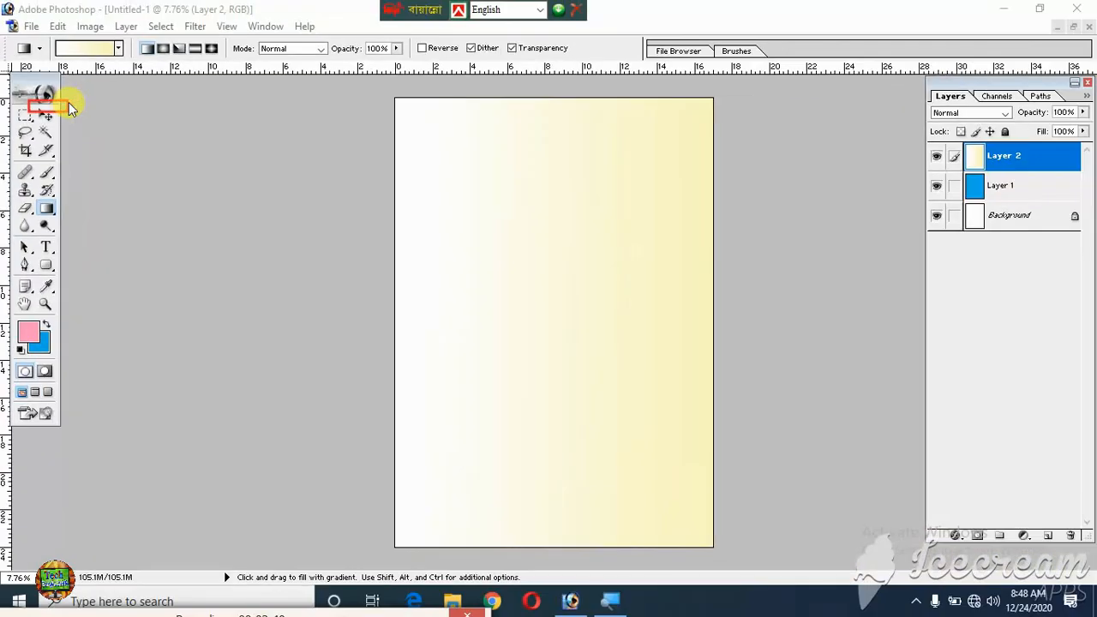
- Load Layer 2's outline as a selection, apply an 8 px black (000000) centered stroke at 100% opacity, and deselect
{"action": "left_click", "coordinate": [46, 115]}
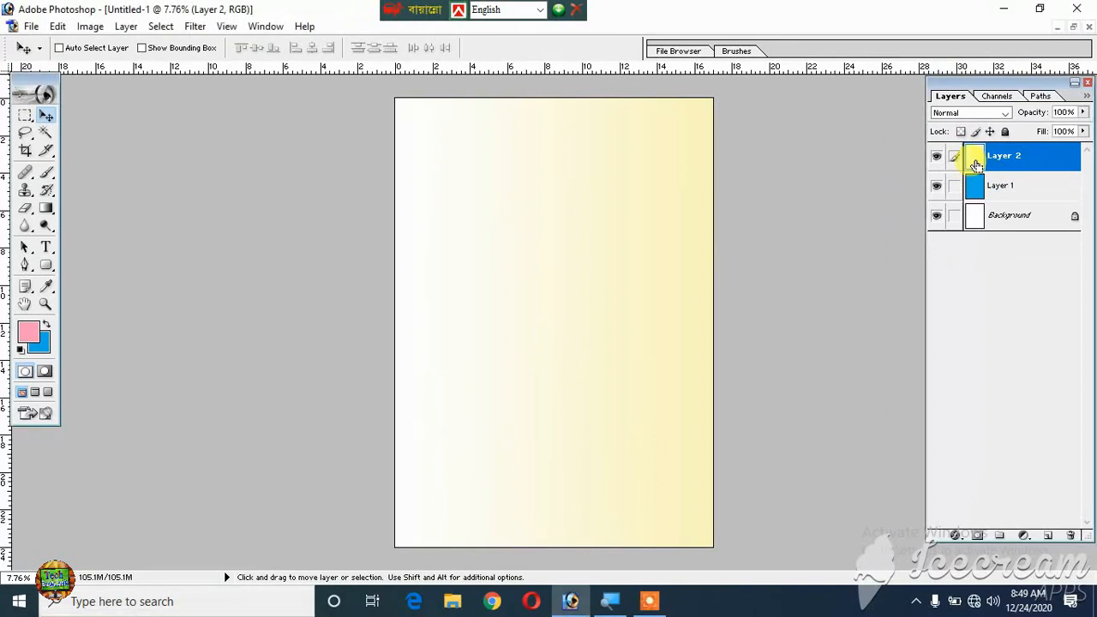
{"action": "left_click", "coordinate": [976, 162], "text": "ctrl"}
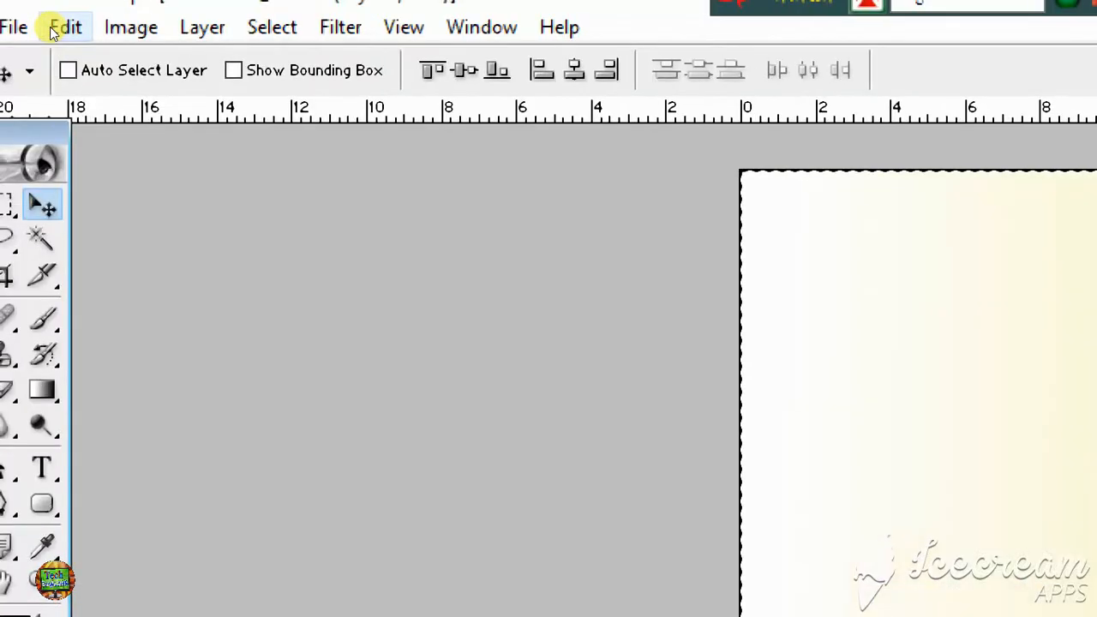
{"action": "left_click", "coordinate": [55, 27]}
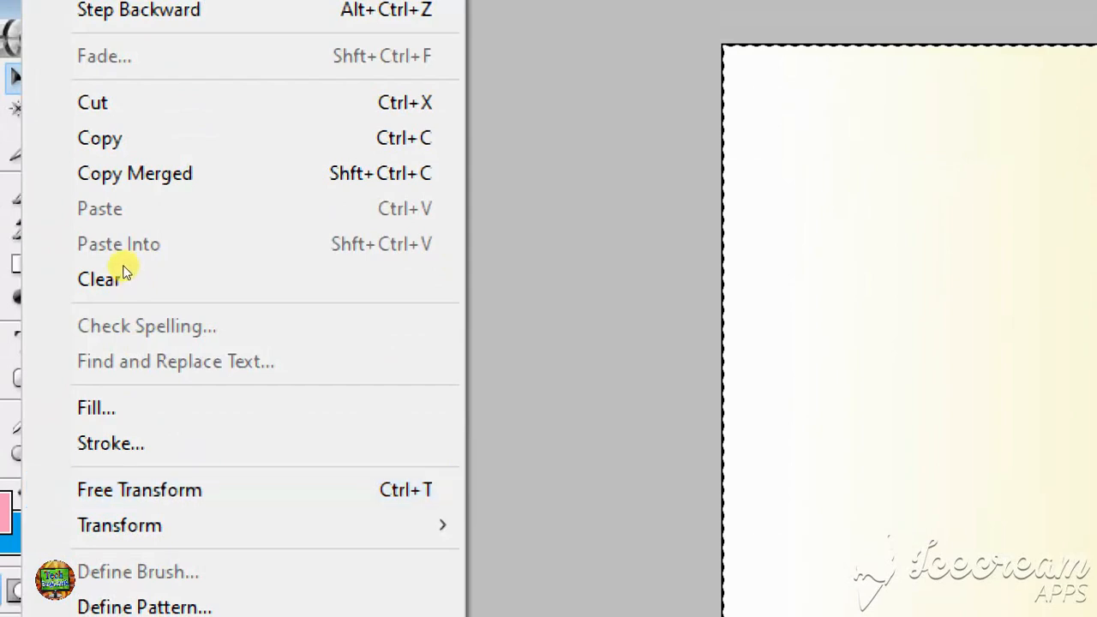
{"action": "key", "text": "Return"}
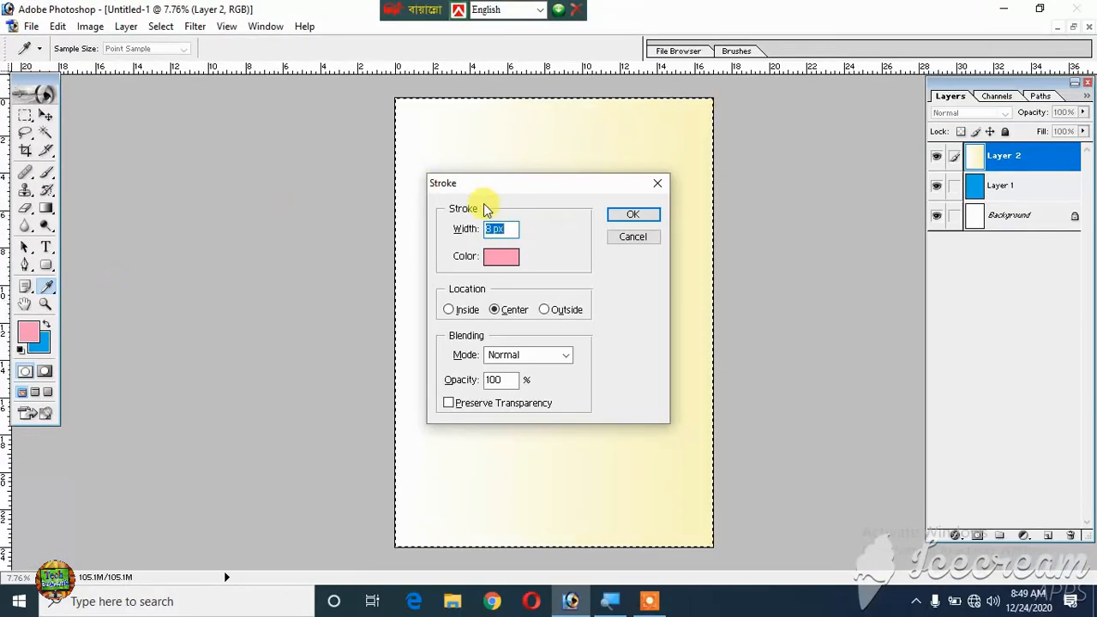
{"action": "mouse_move", "coordinate": [504, 199]}
{"action": "left_mouse_down"}
{"action": "mouse_move", "coordinate": [480, 192]}
{"action": "mouse_move", "coordinate": [499, 185]}
{"action": "left_mouse_up"}
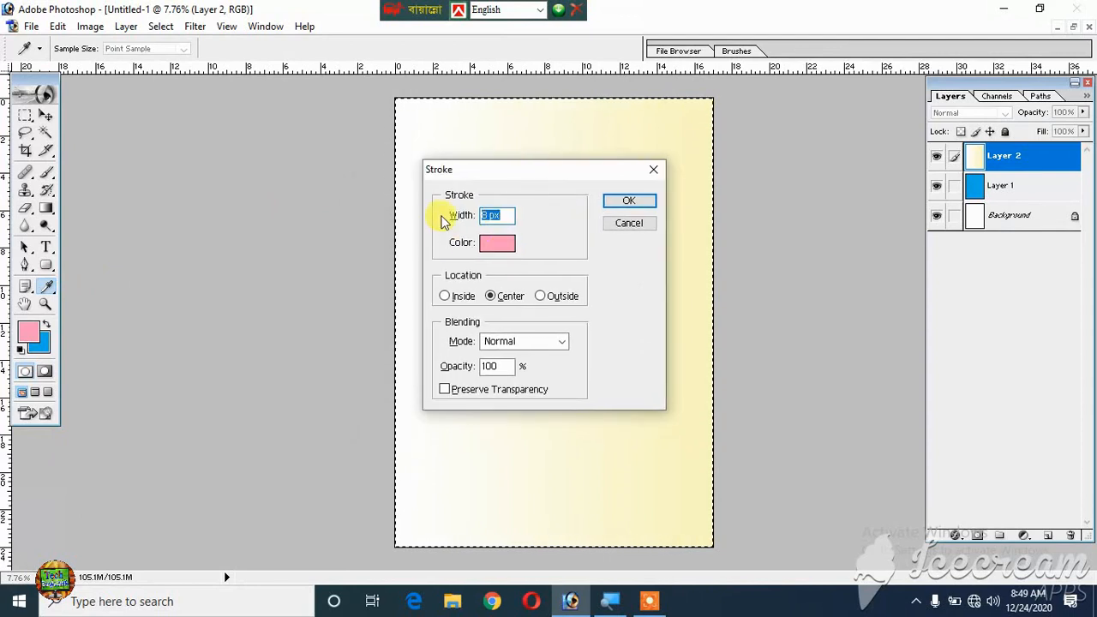
{"action": "left_click", "coordinate": [497, 246]}
{"action": "left_click", "coordinate": [513, 329]}
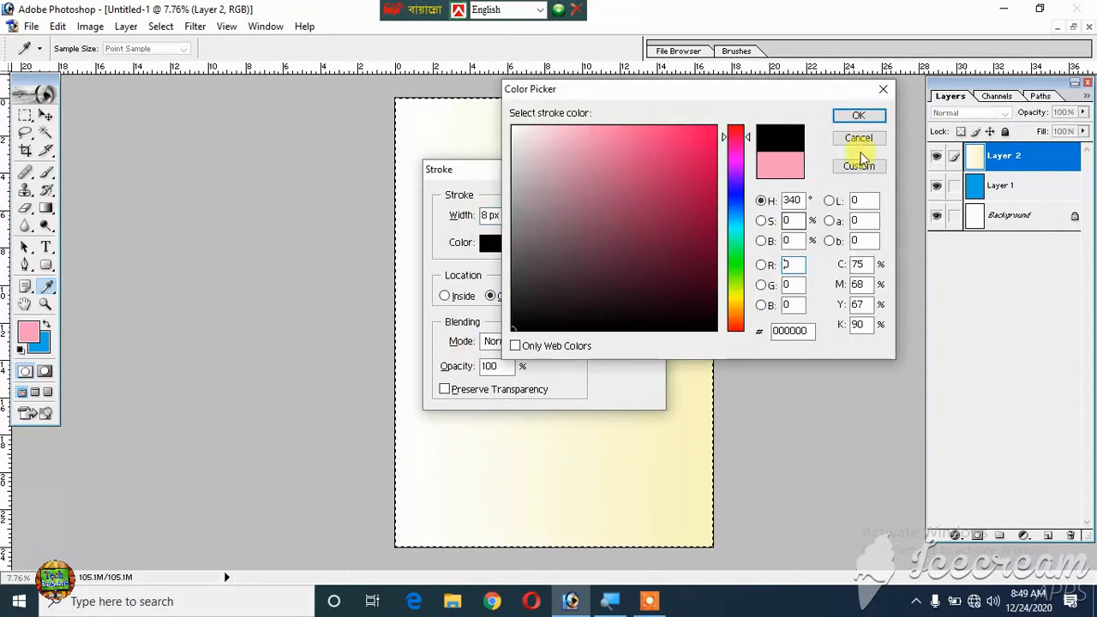
{"action": "left_click", "coordinate": [863, 121]}
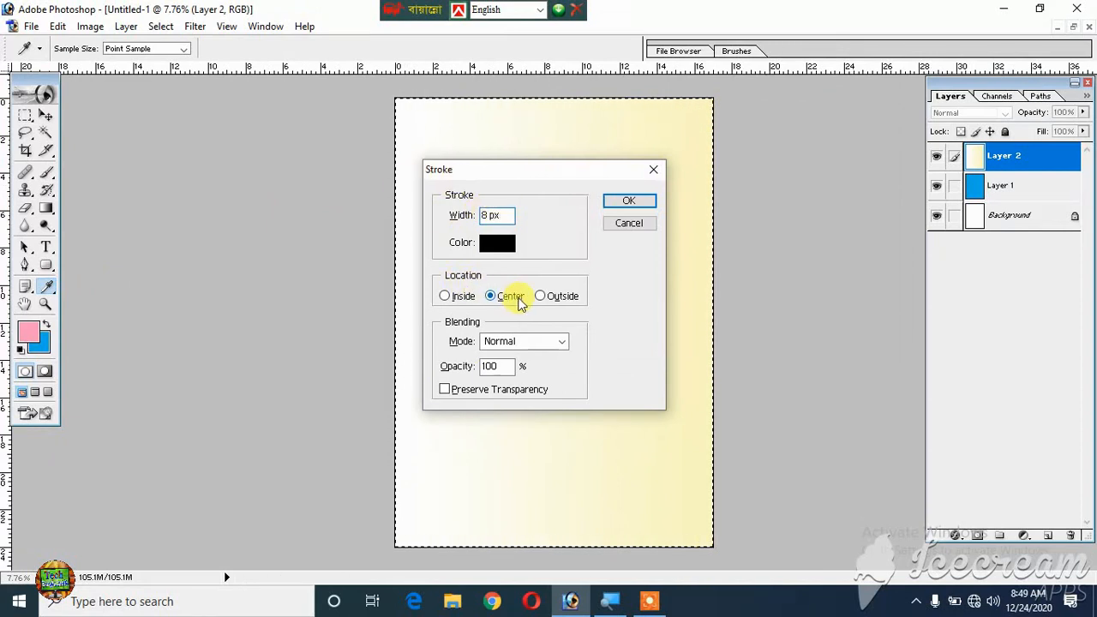
{"action": "left_click", "coordinate": [630, 202]}
{"action": "key", "text": "v"}
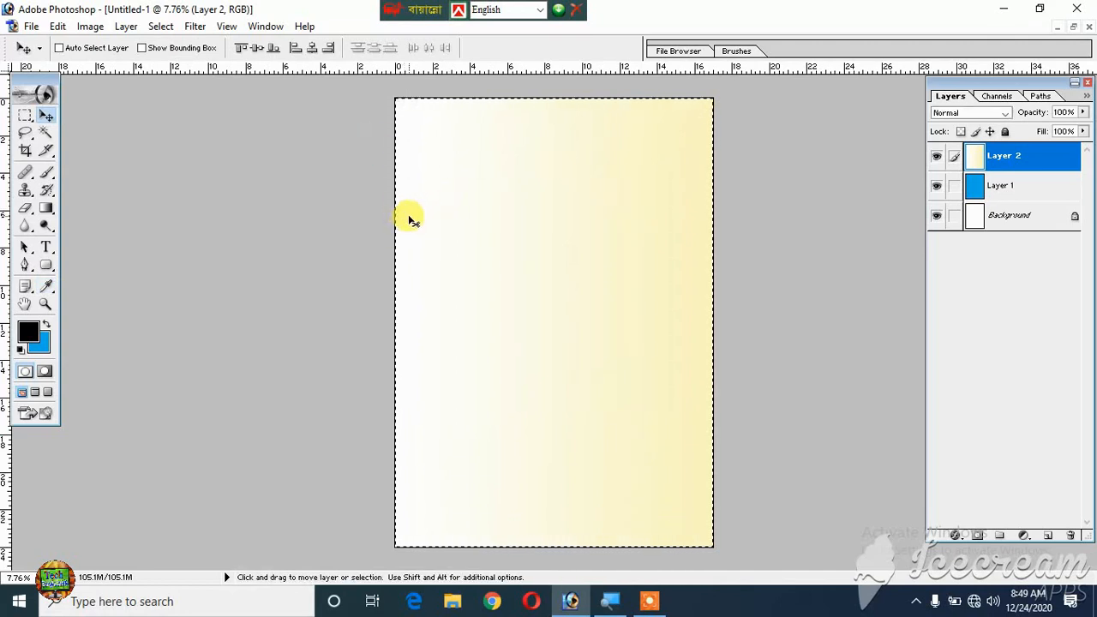
{"action": "key", "text": "ctrl+d"}
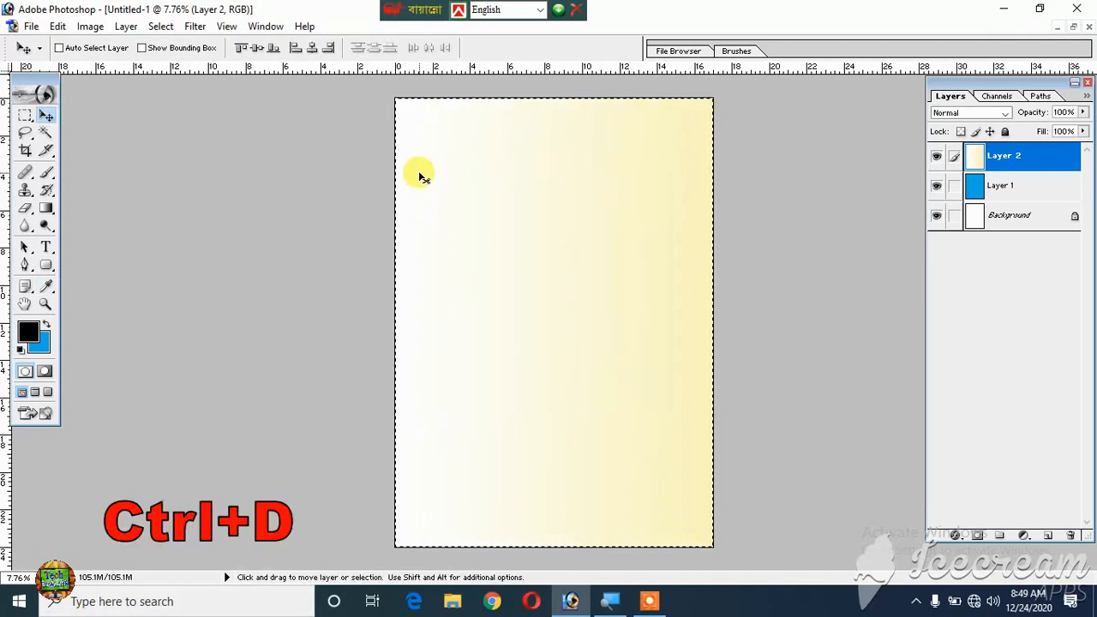
{"action": "key", "text": "ctrl+d"}
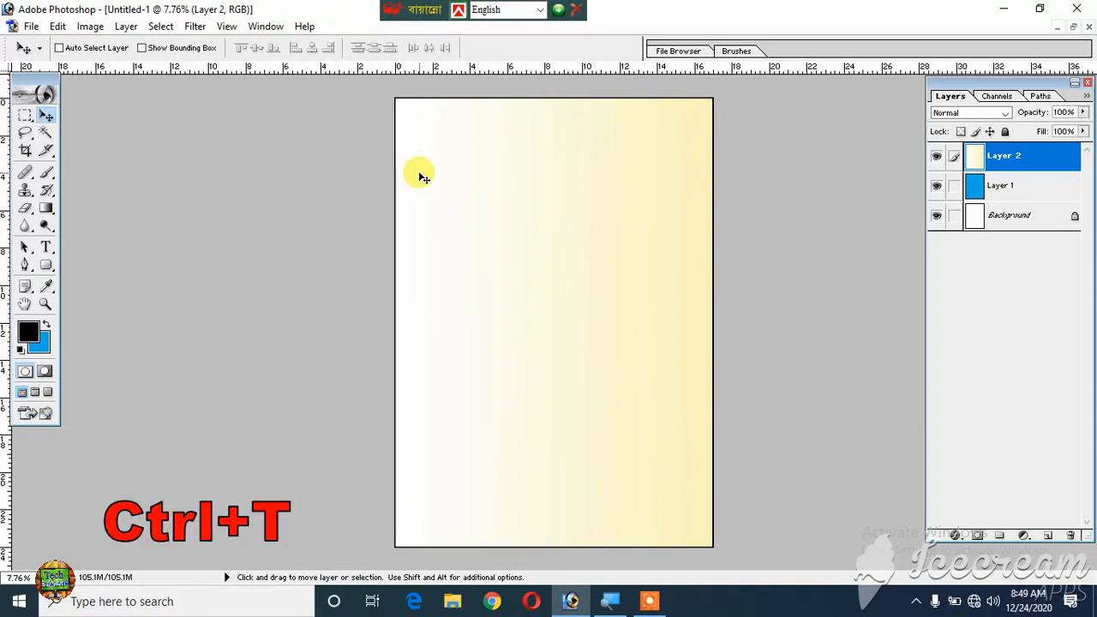
- Scale Layer 2 proportionally about its center to 97.6% so the blue layer frames it
{"action": "key", "text": "ctrl+t"}
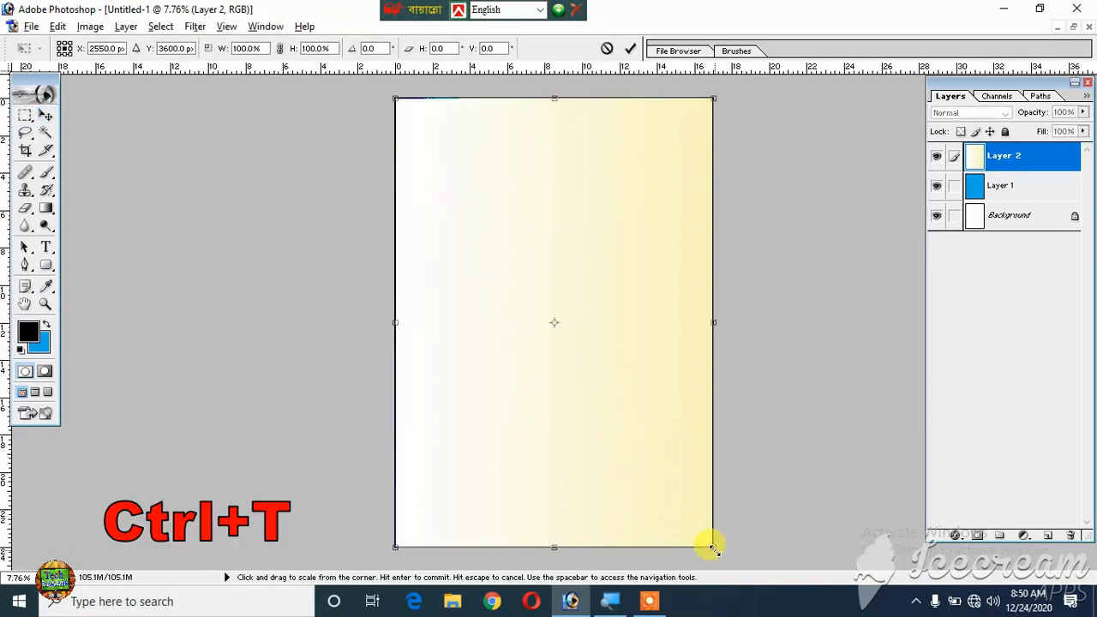
{"action": "left_click_drag", "start_coordinate": [713, 549], "coordinate": [711, 544]}
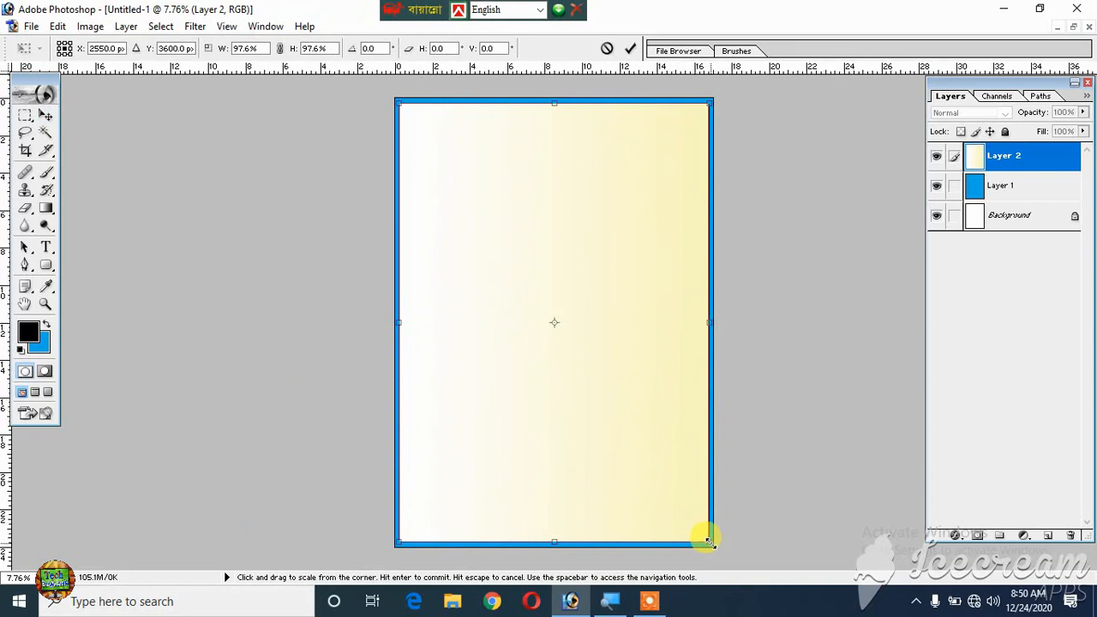
{"action": "key", "text": "Return"}
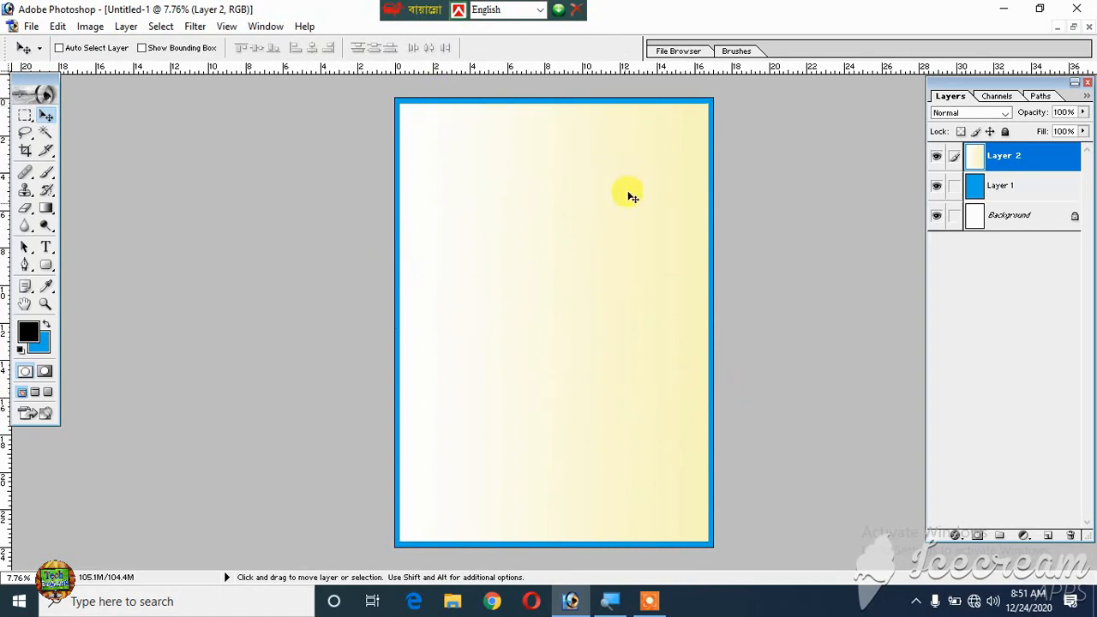
- On a new layer, draw a closed wavy path across the bottom of the page with the Pen tool and convert it to a selection
{"action": "left_click", "coordinate": [1052, 536]}
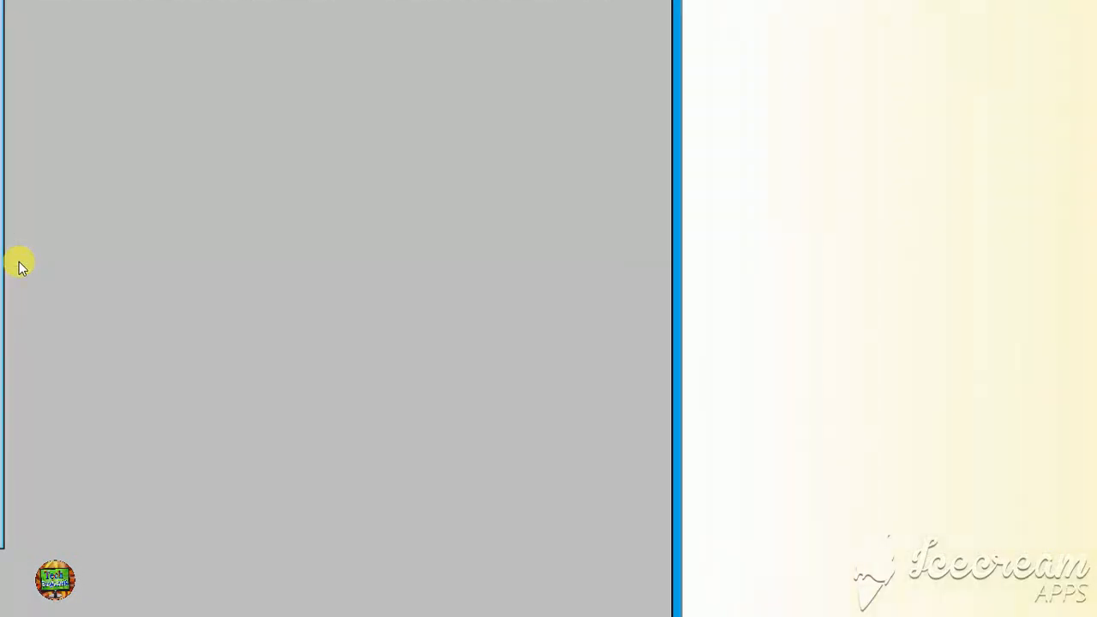
{"action": "left_click", "coordinate": [24, 265]}
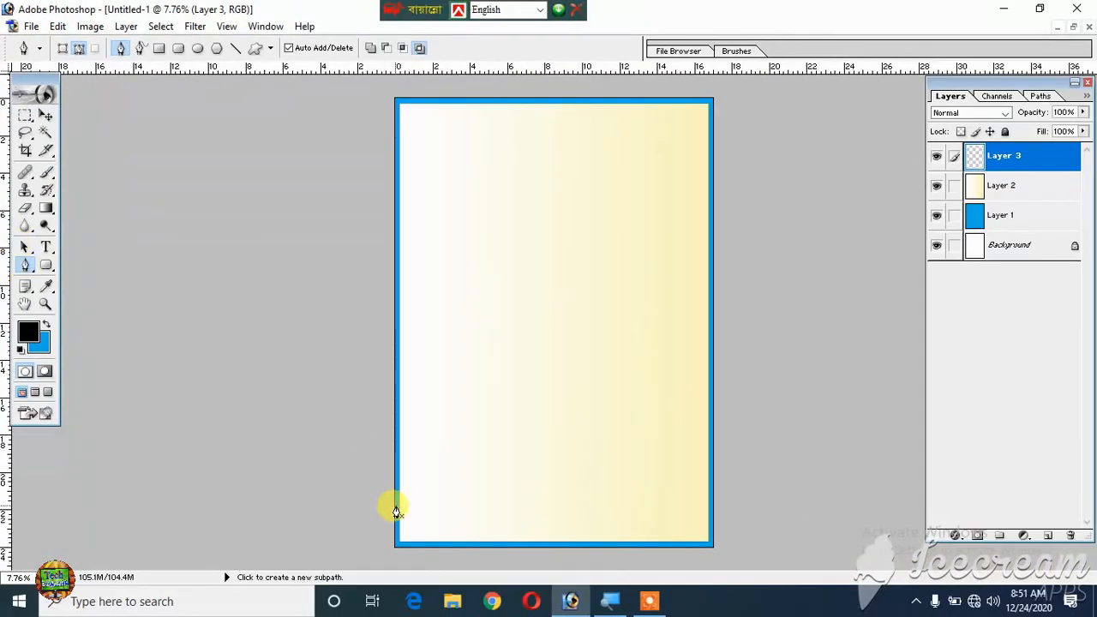
{"action": "left_click", "coordinate": [398, 496]}
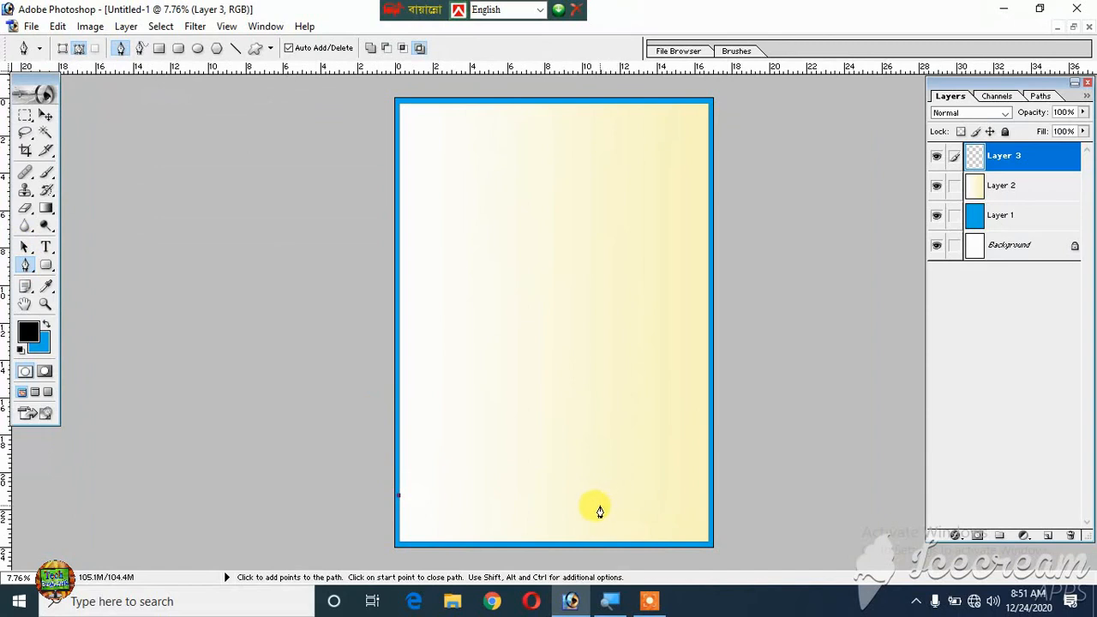
{"action": "left_click_drag", "start_coordinate": [599, 507], "coordinate": [687, 471]}
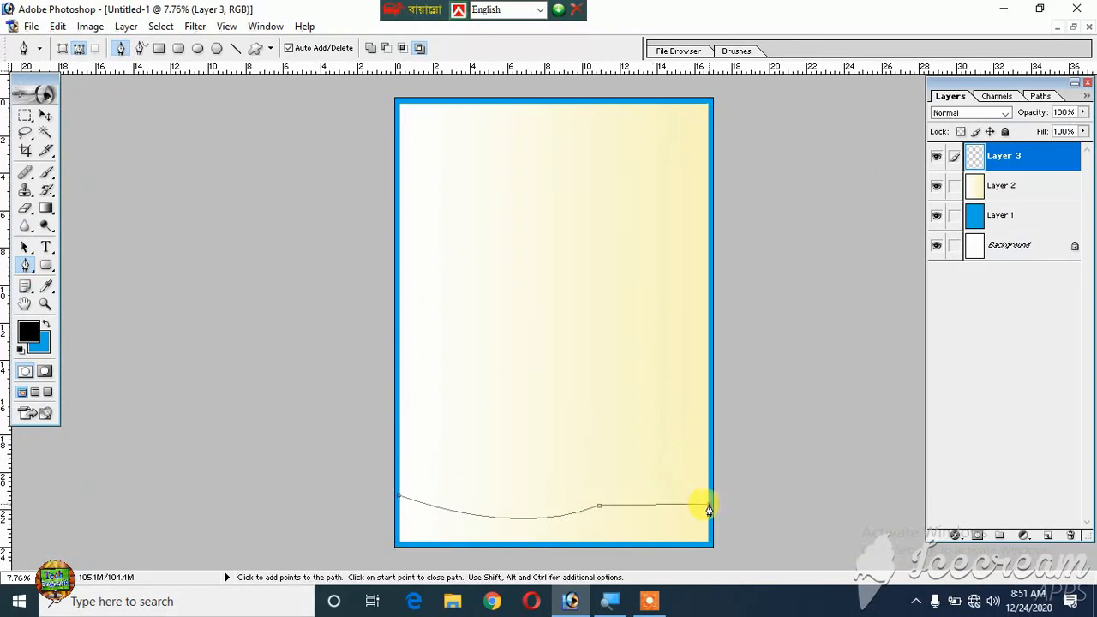
{"action": "left_click_drag", "start_coordinate": [730, 541], "coordinate": [720, 541]}
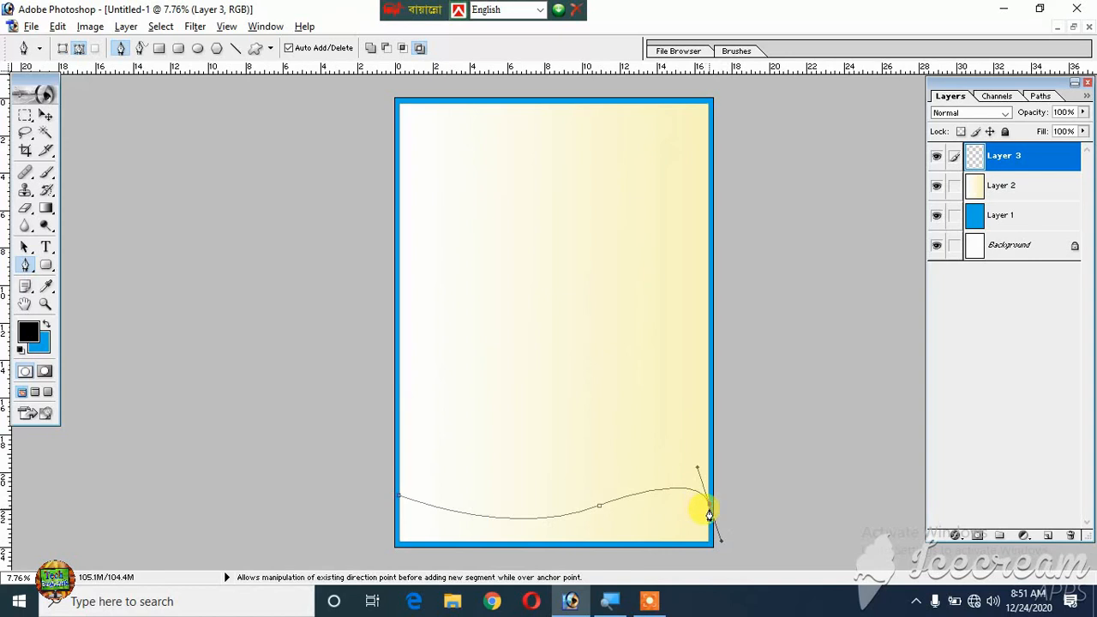
{"action": "left_click", "coordinate": [710, 510]}
{"action": "left_click", "coordinate": [683, 555]}
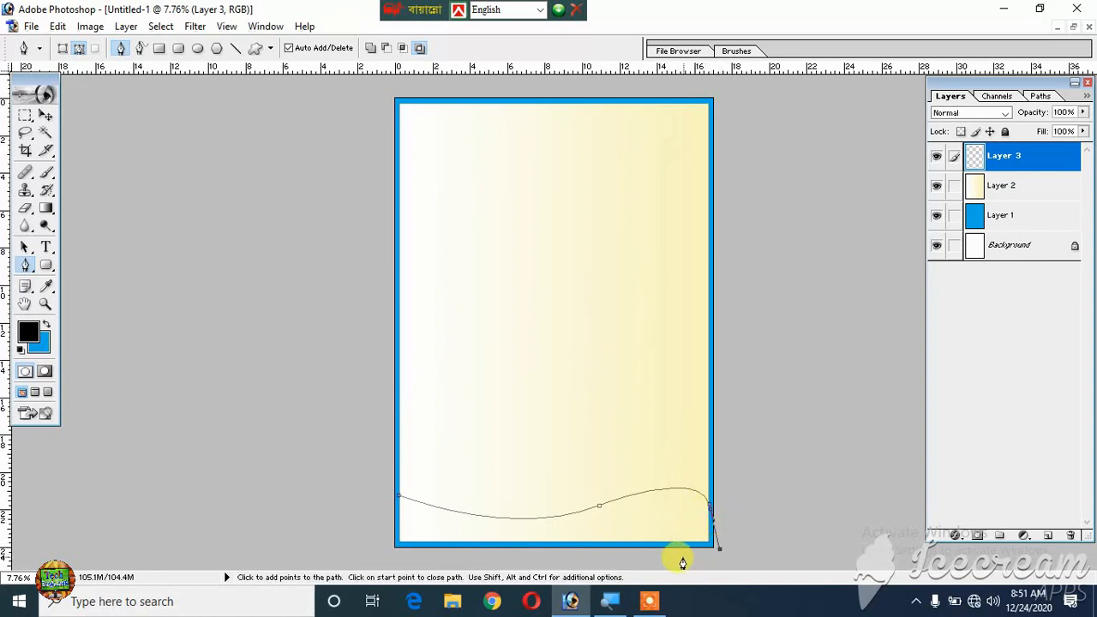
{"action": "left_click", "coordinate": [378, 552]}
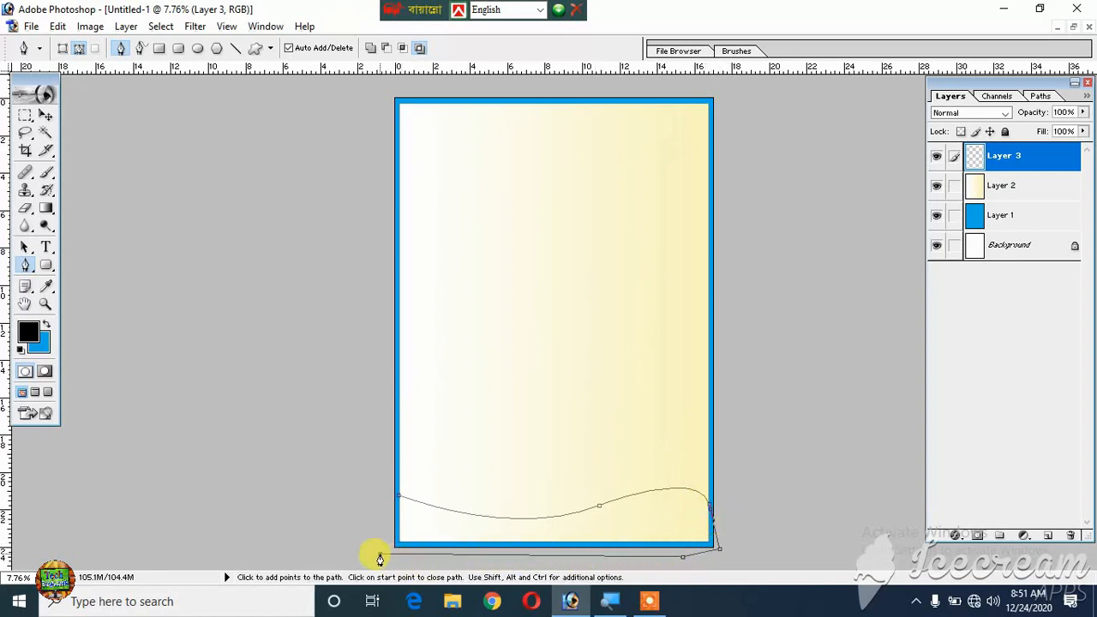
{"action": "left_click", "coordinate": [369, 497]}
{"action": "left_click", "coordinate": [399, 496]}
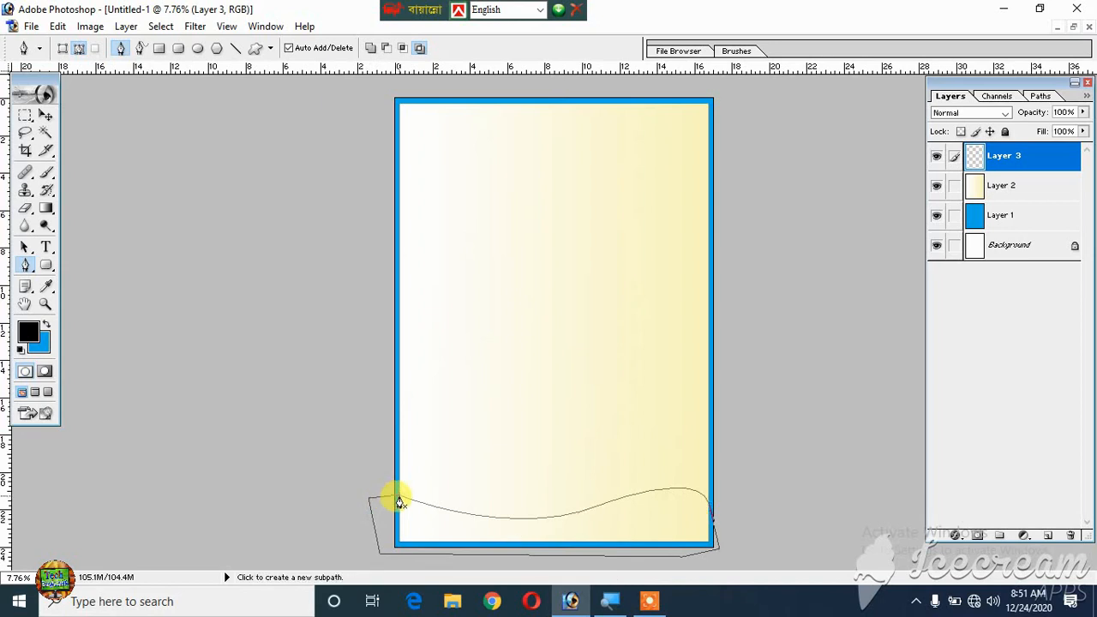
{"action": "key", "text": "ctrl+Return"}
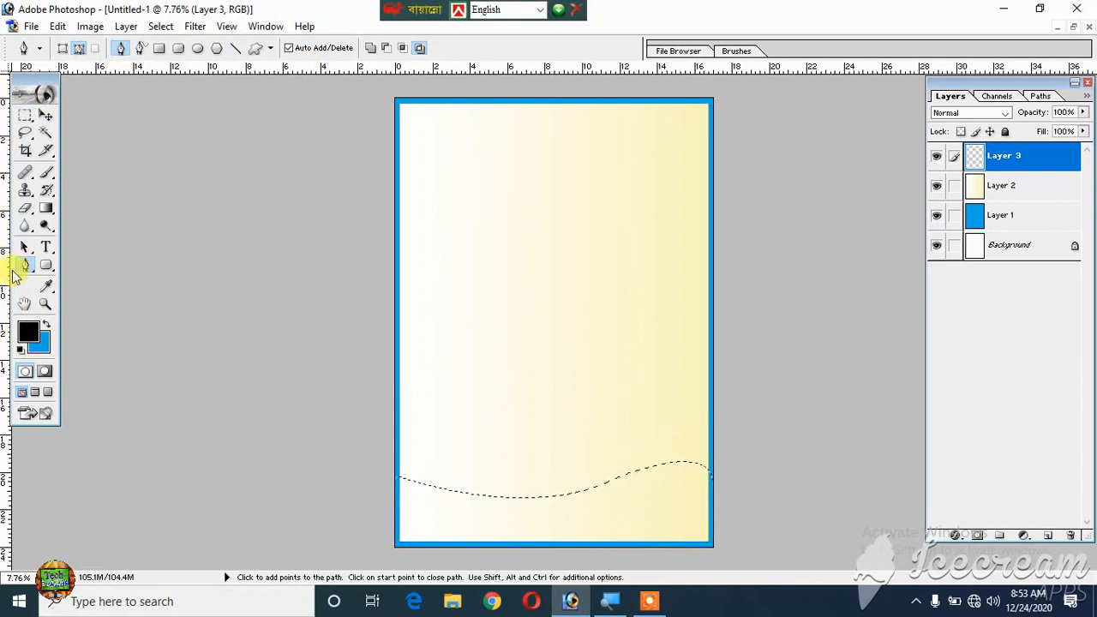
- Set the foreground color to pure red (FF0000), fill the wavy selection on Layer 3 with it, and deselect
{"action": "left_click", "coordinate": [29, 331]}
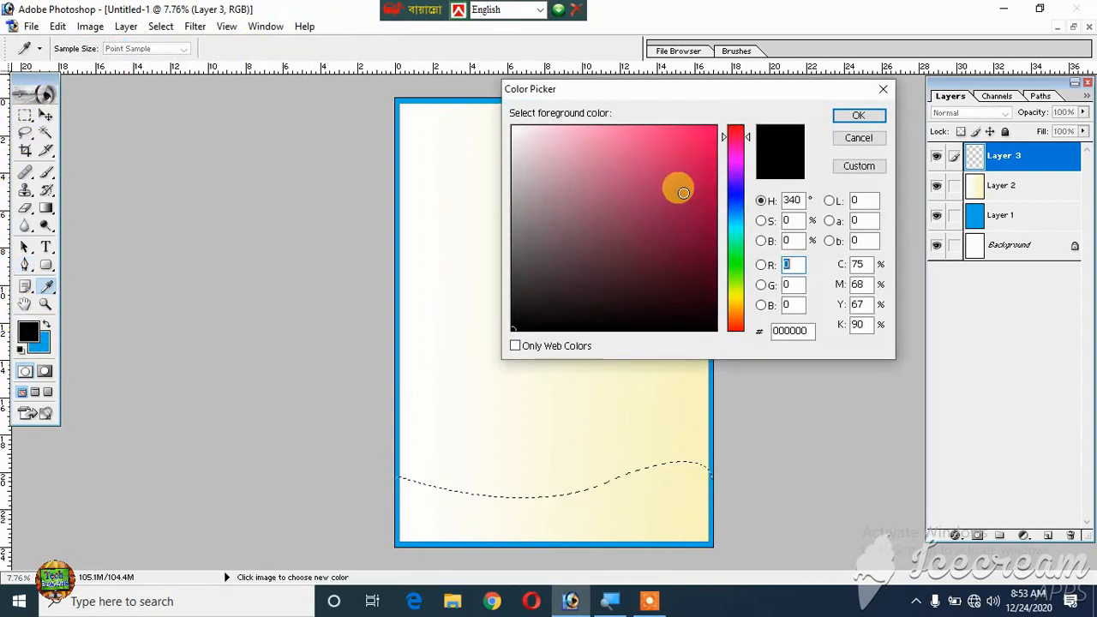
{"action": "left_click", "coordinate": [716, 125]}
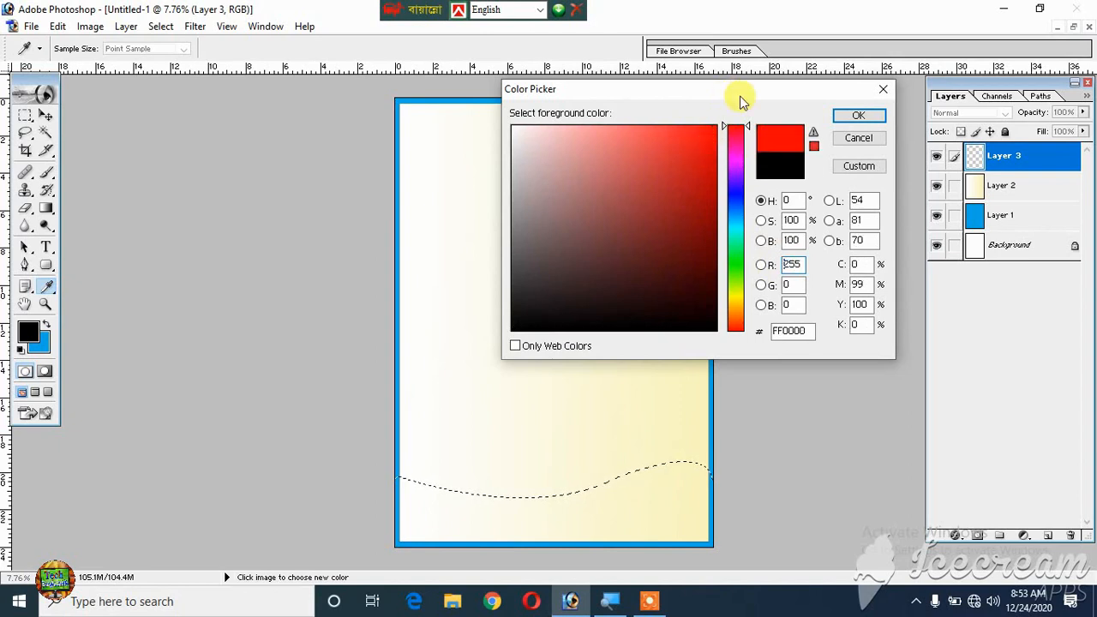
{"action": "left_click", "coordinate": [849, 115]}
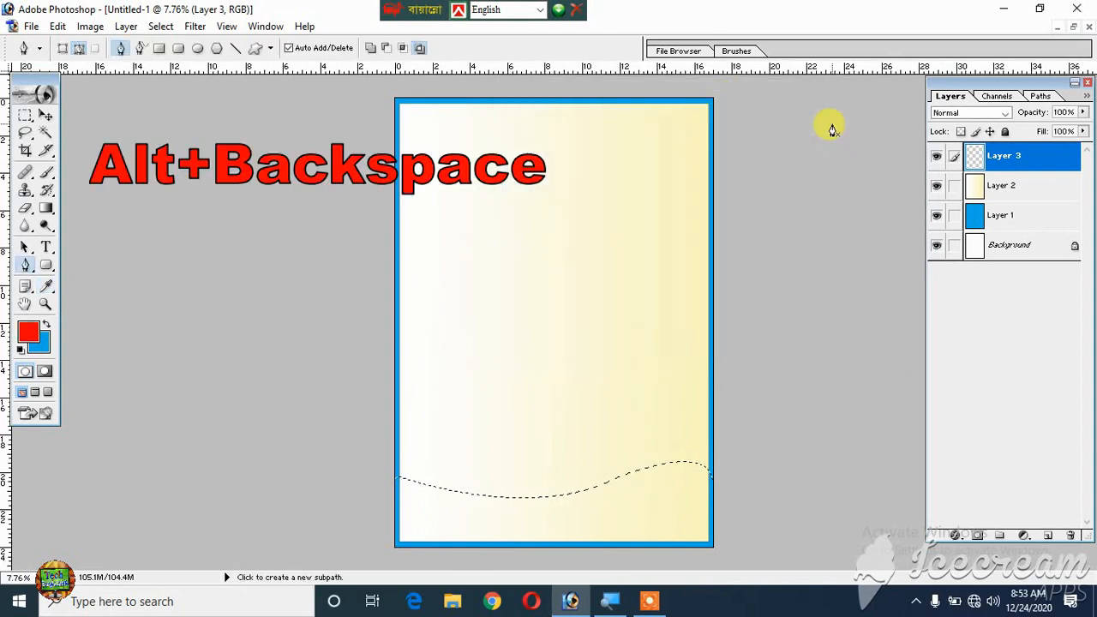
{"action": "key", "text": "alt+BackSpace"}
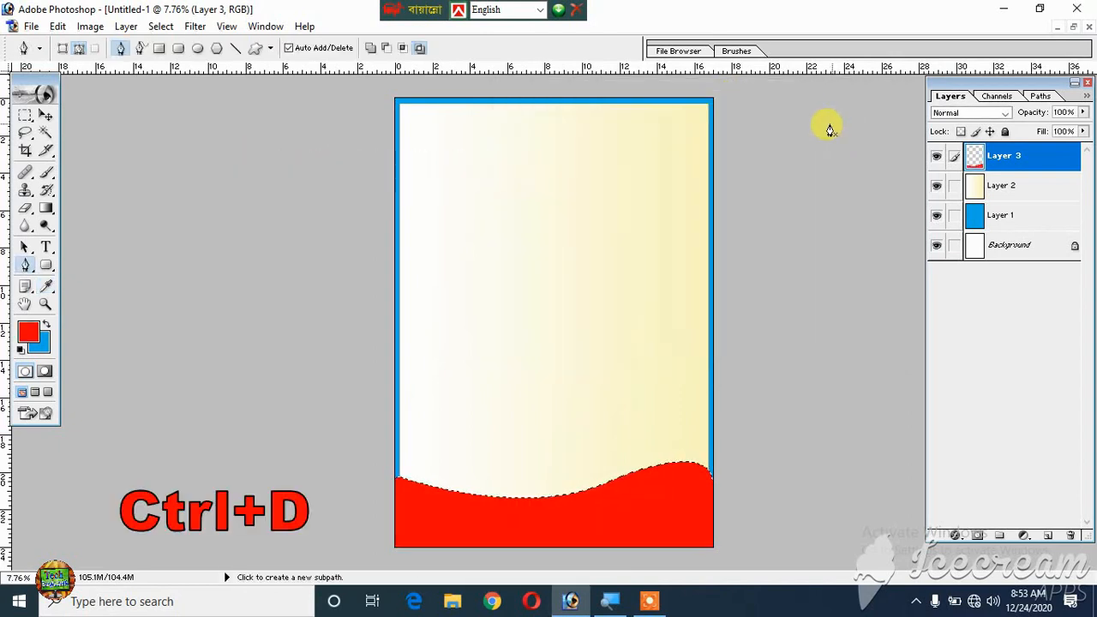
{"action": "key", "text": "ctrl+d"}
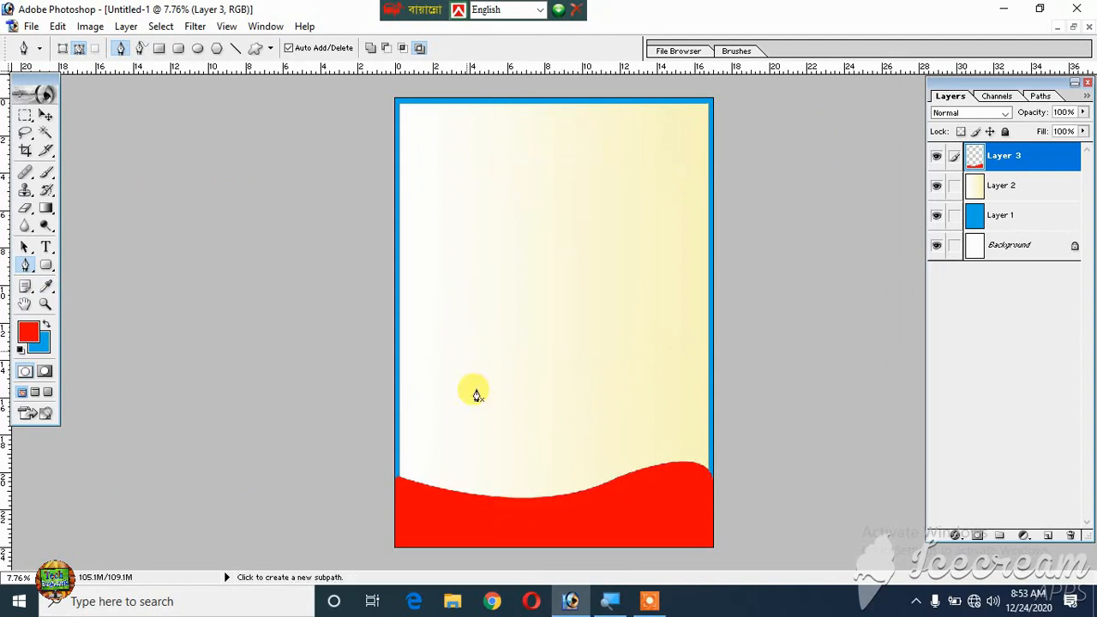
- Scale the red wave about its center to 96.4%, nudge it up inside the blue border, and narrow its width to 95.7%
{"action": "left_click", "coordinate": [44, 116]}
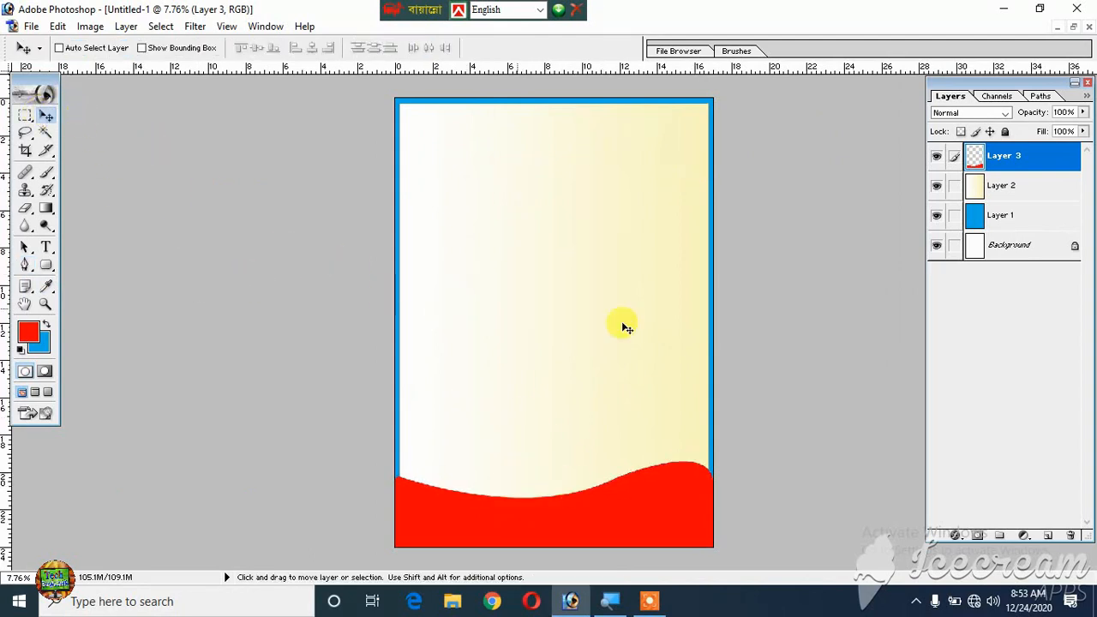
{"action": "key", "text": "ctrl+t"}
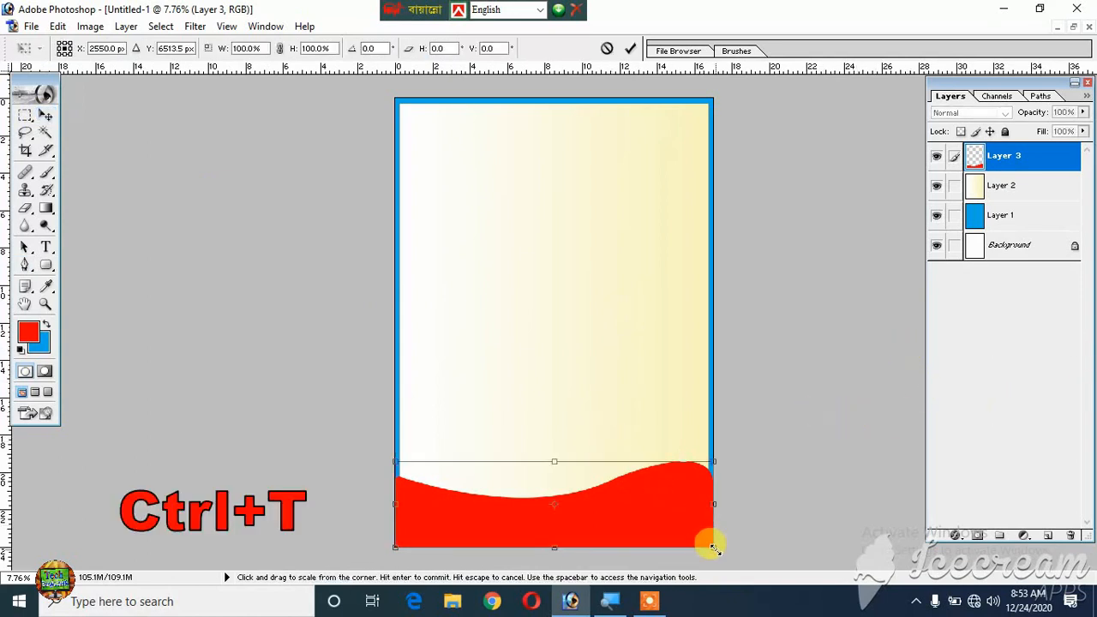
{"action": "left_click_drag", "start_coordinate": [711, 545], "coordinate": [708, 539]}
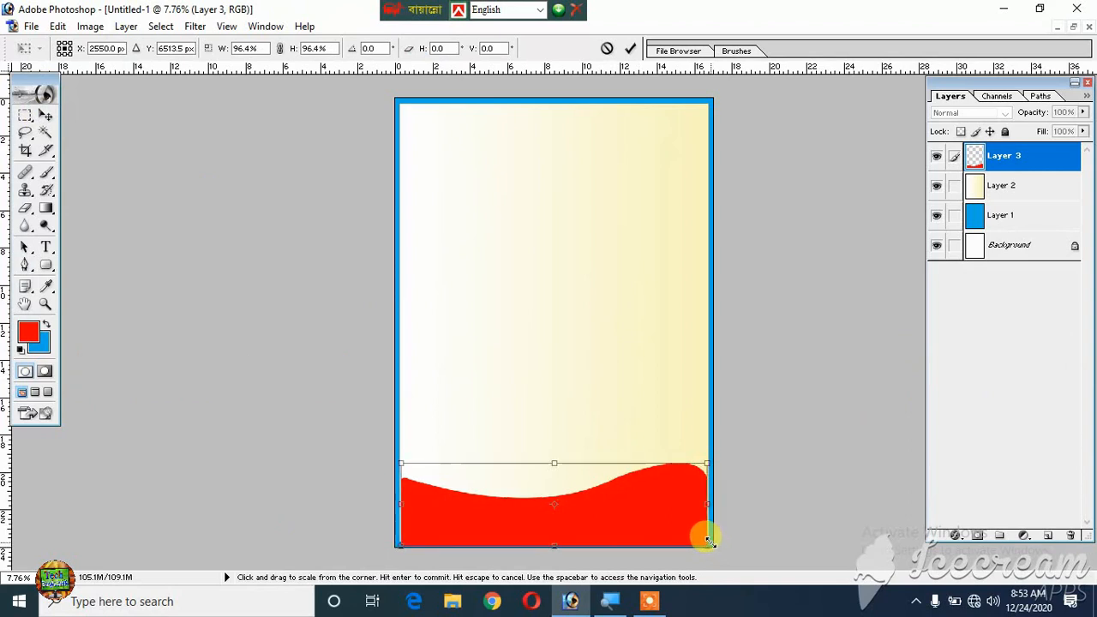
{"action": "key", "text": "Up"}
{"action": "key", "text": "Up"}
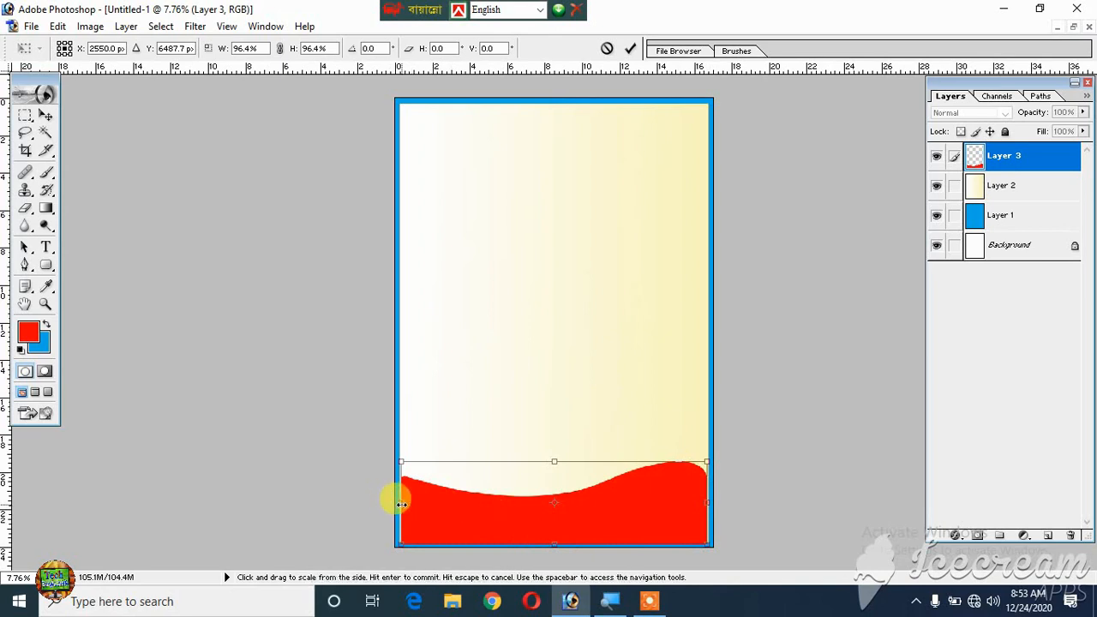
{"action": "mouse_move", "coordinate": [399, 504]}
{"action": "left_mouse_down"}
{"action": "mouse_move", "coordinate": [387, 504]}
{"action": "mouse_move", "coordinate": [403, 504]}
{"action": "left_mouse_up"}
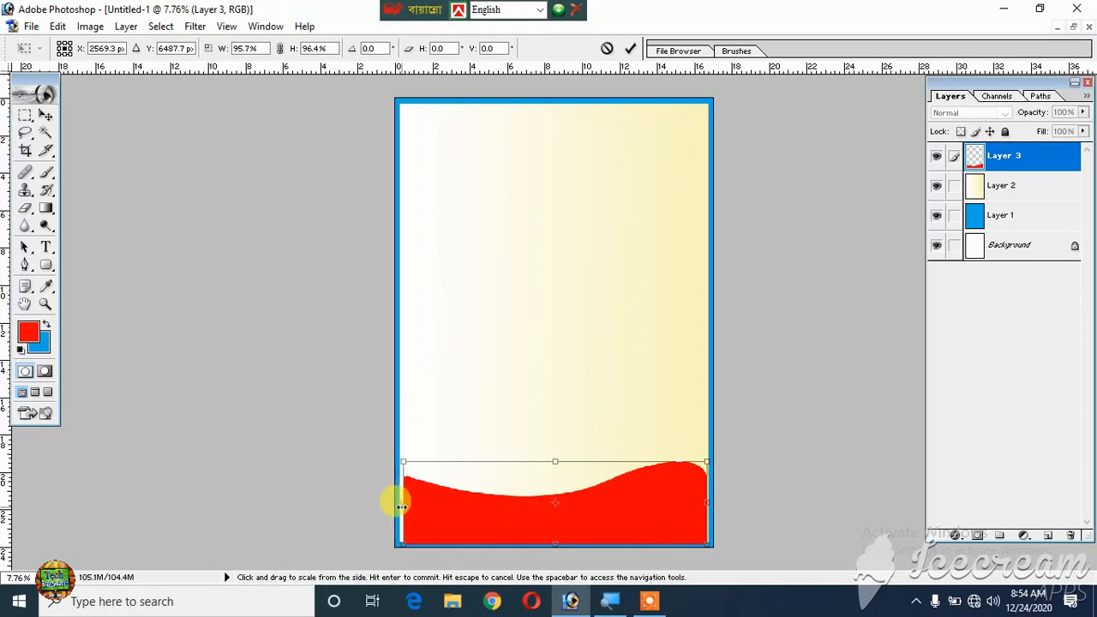
{"action": "key", "text": "Return"}
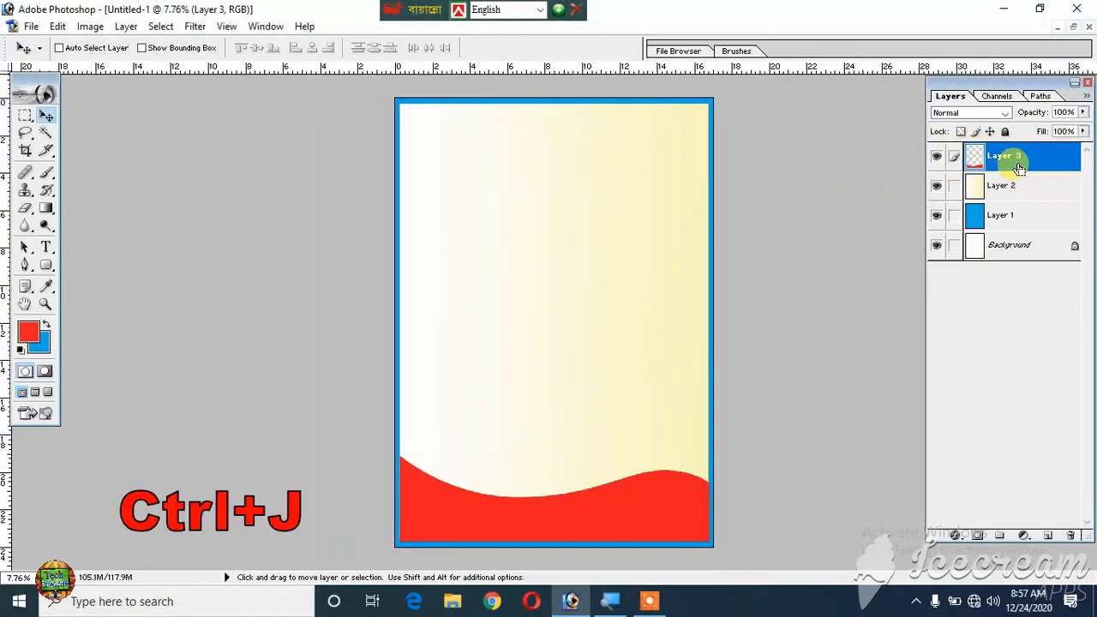
- Duplicate the red wave layer and place the copy directly beneath Layer 3
{"action": "key", "text": "ctrl+j"}
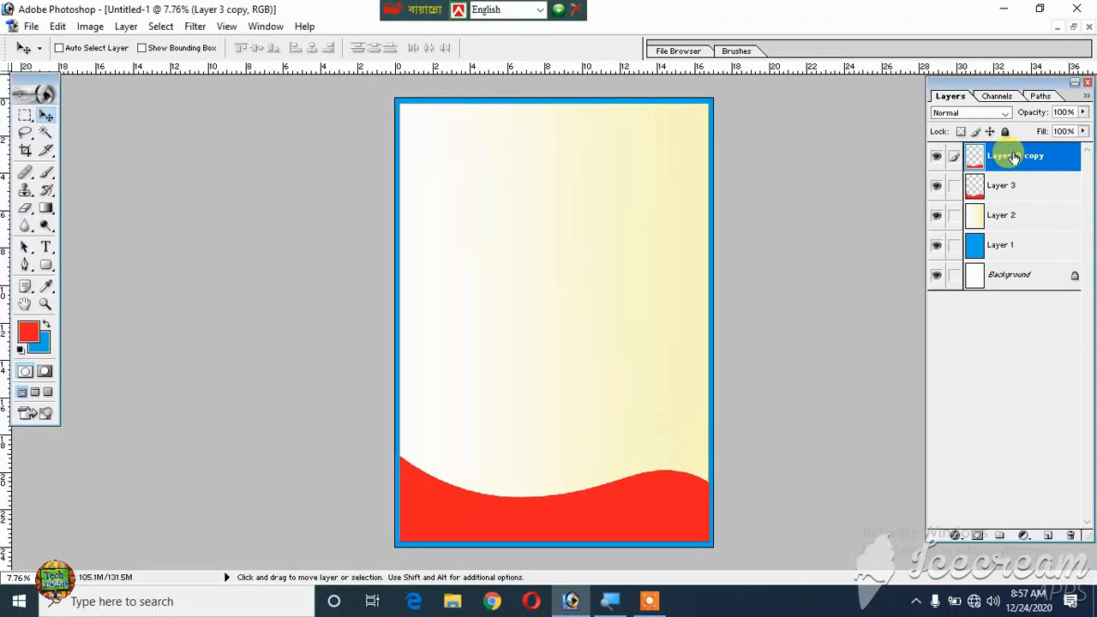
{"action": "left_click_drag", "start_coordinate": [1012, 158], "coordinate": [1019, 190]}
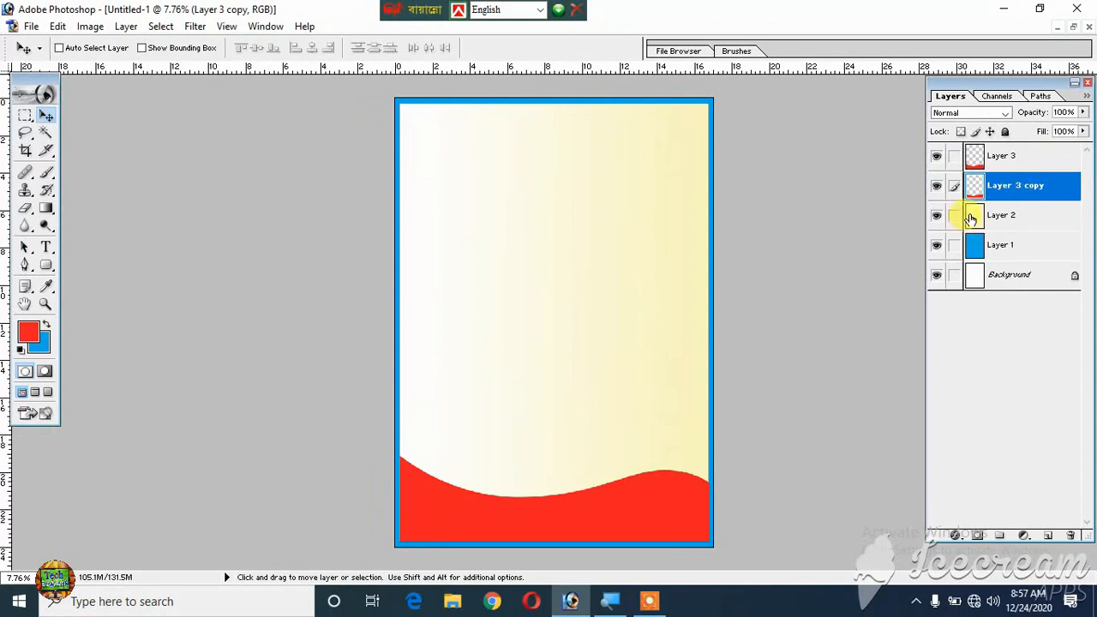
- Fill the Layer 3 copy wave with orange (EF880F), deselect, and move it slightly up so it edges the red wave
{"action": "key", "text": "ctrl"}
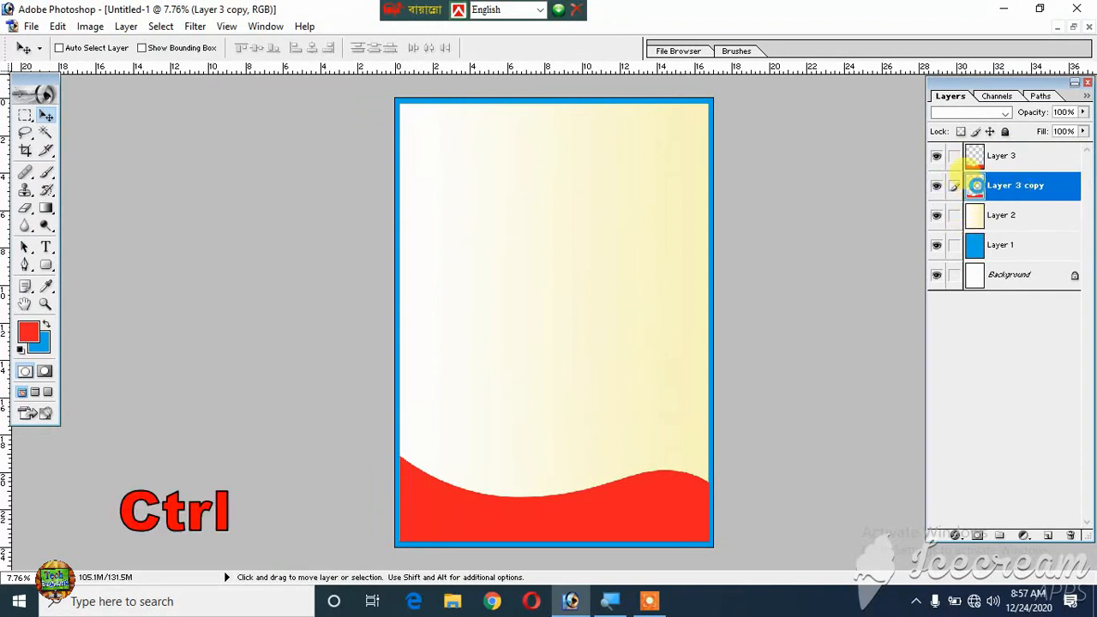
{"action": "left_click", "coordinate": [975, 187], "text": "ctrl"}
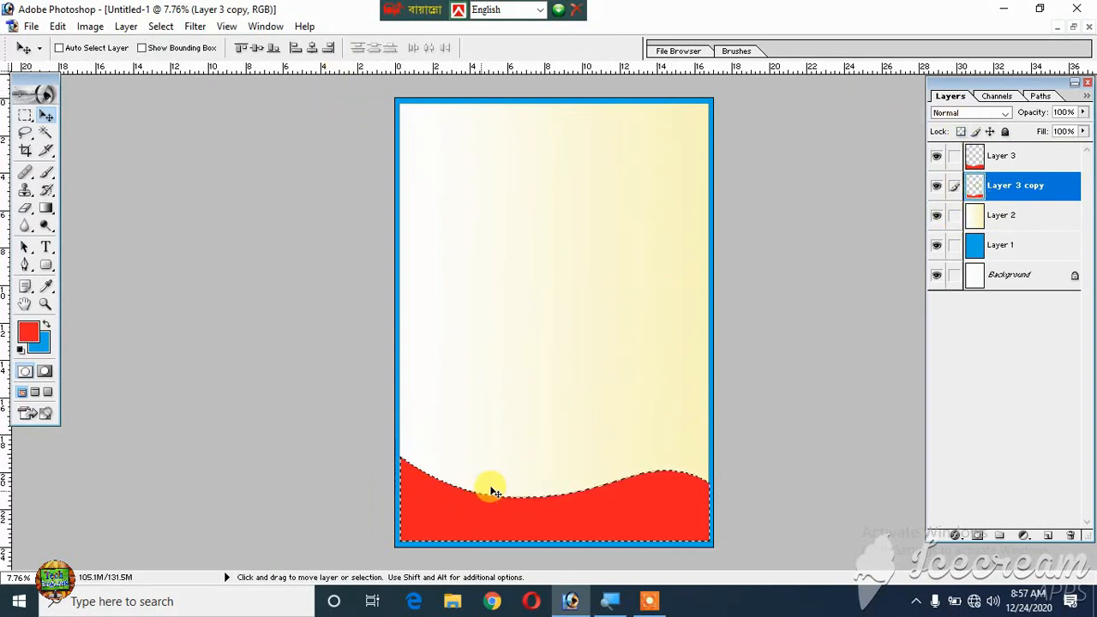
{"action": "left_click", "coordinate": [26, 333]}
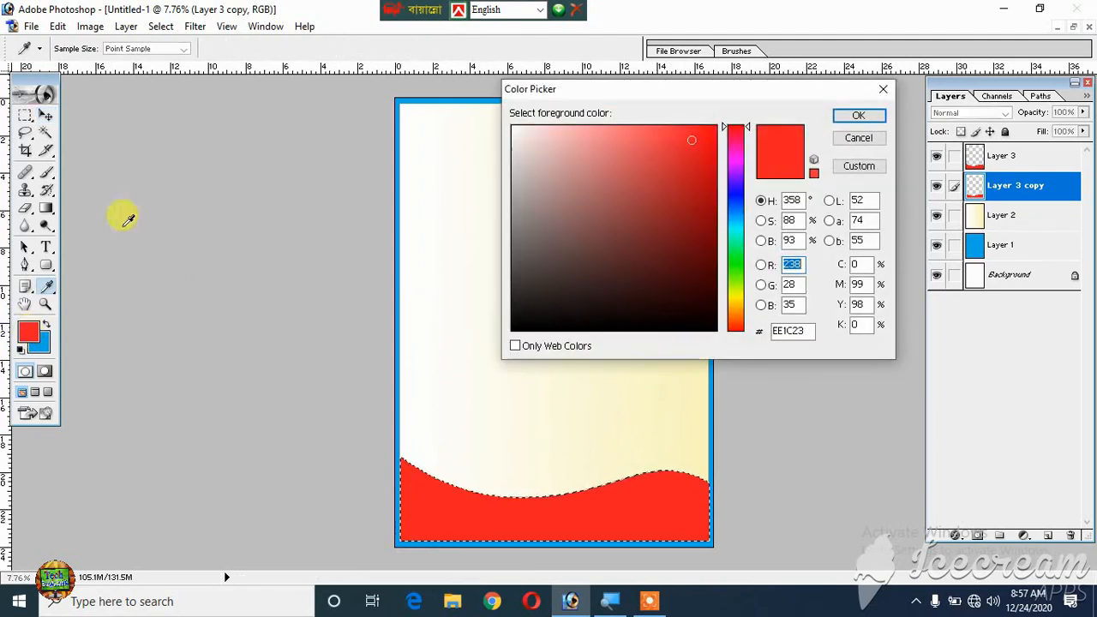
{"action": "left_click", "coordinate": [738, 303]}
{"action": "left_click_drag", "start_coordinate": [649, 144], "coordinate": [672, 149]}
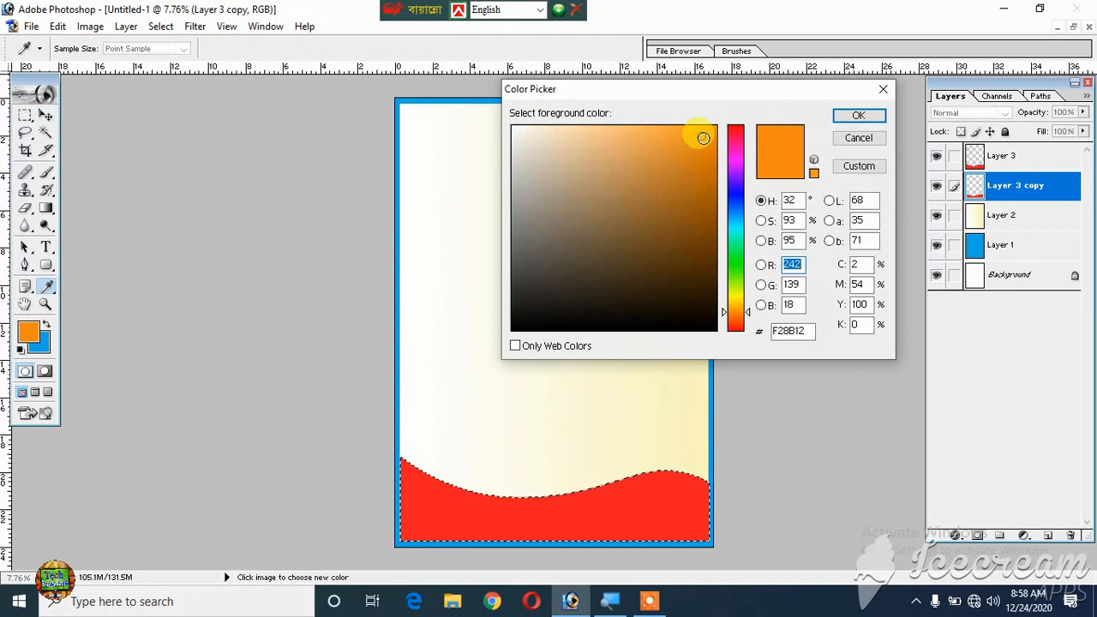
{"action": "left_click", "coordinate": [702, 138]}
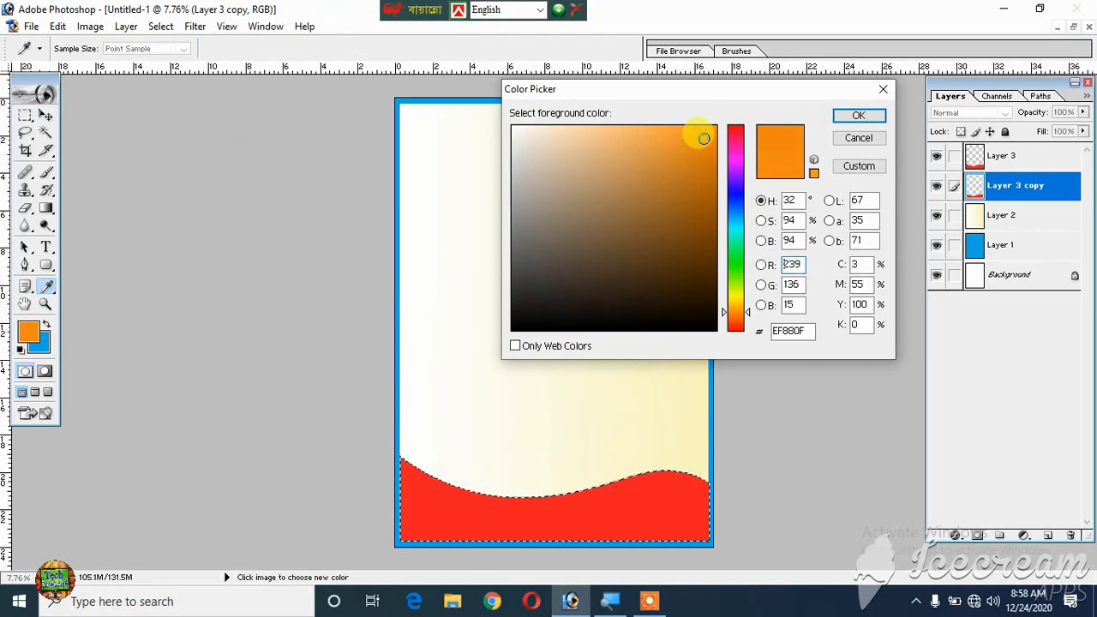
{"action": "left_click", "coordinate": [853, 115]}
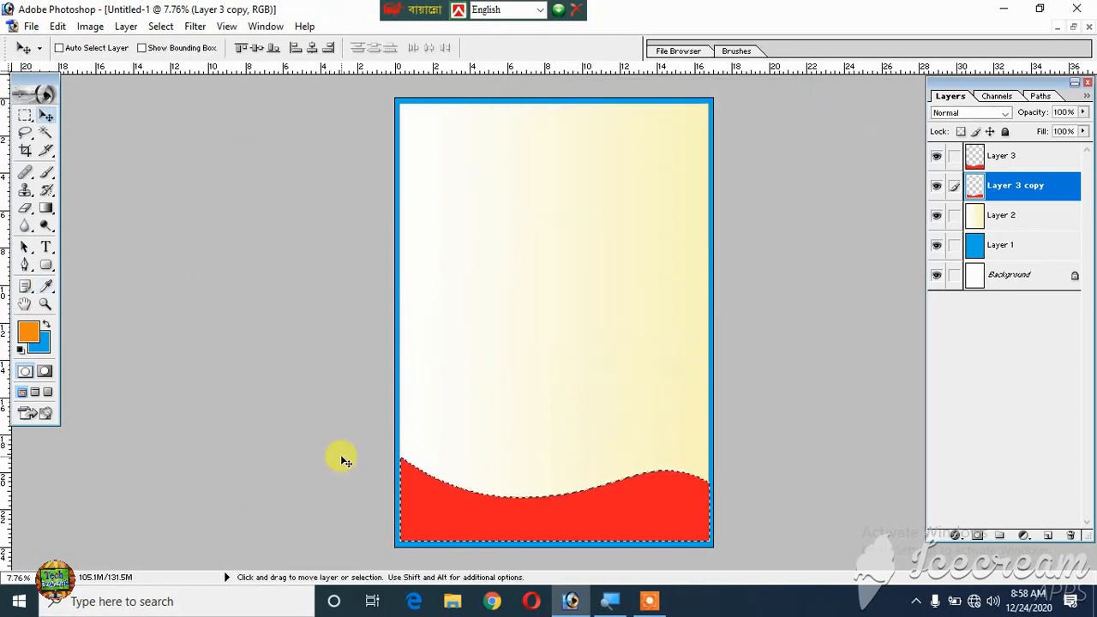
{"action": "key", "text": "alt+BackSpace"}
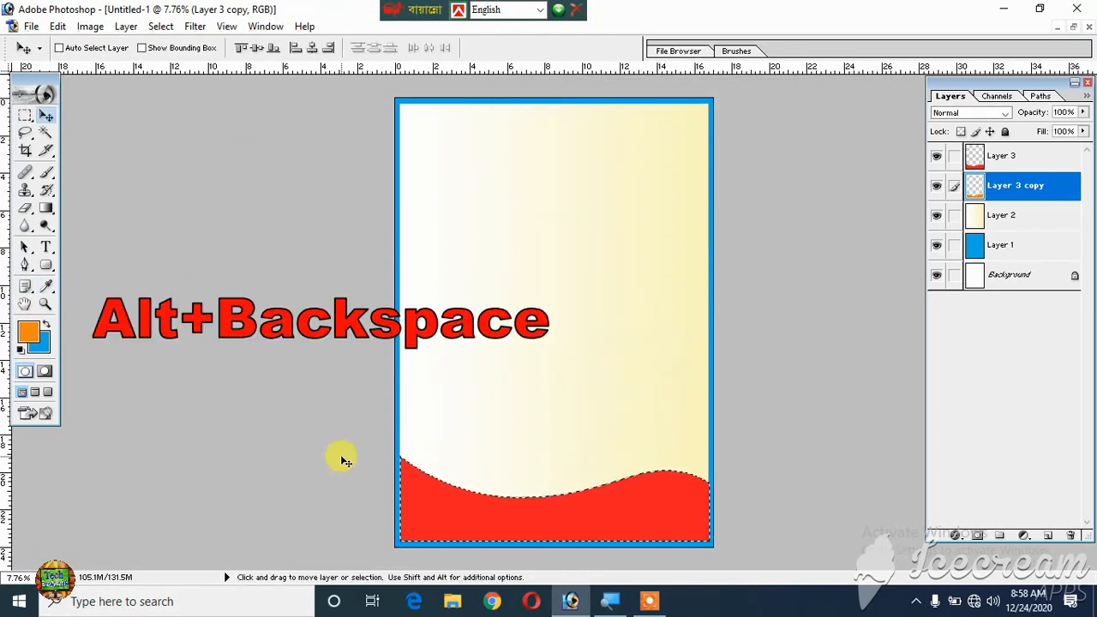
{"action": "key", "text": "ctrl+d"}
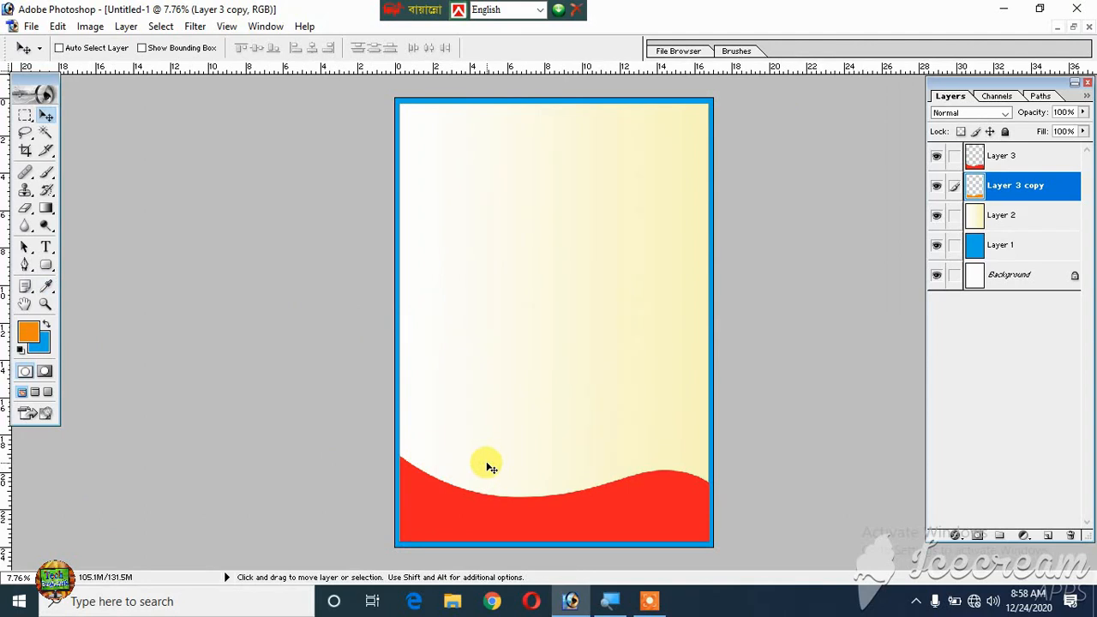
{"action": "left_click_drag", "start_coordinate": [487, 464], "coordinate": [487, 457]}
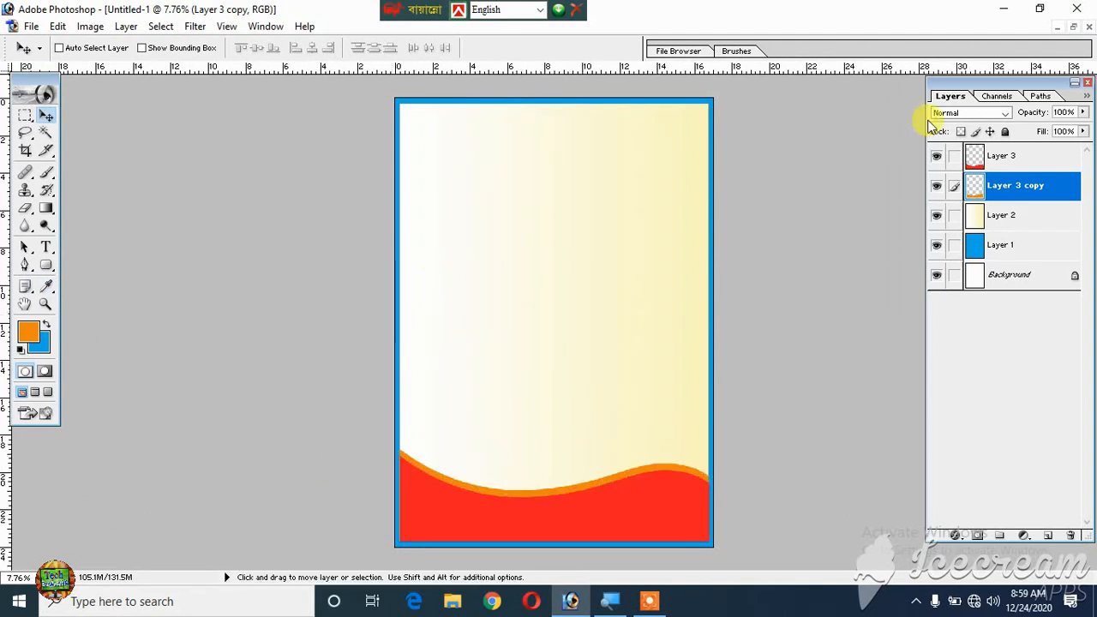
- Add a new layer above Layer 3 and select a rectangular strip about 0.9 inch tall across the page top, inside the blue border
{"action": "left_click", "coordinate": [1032, 157]}
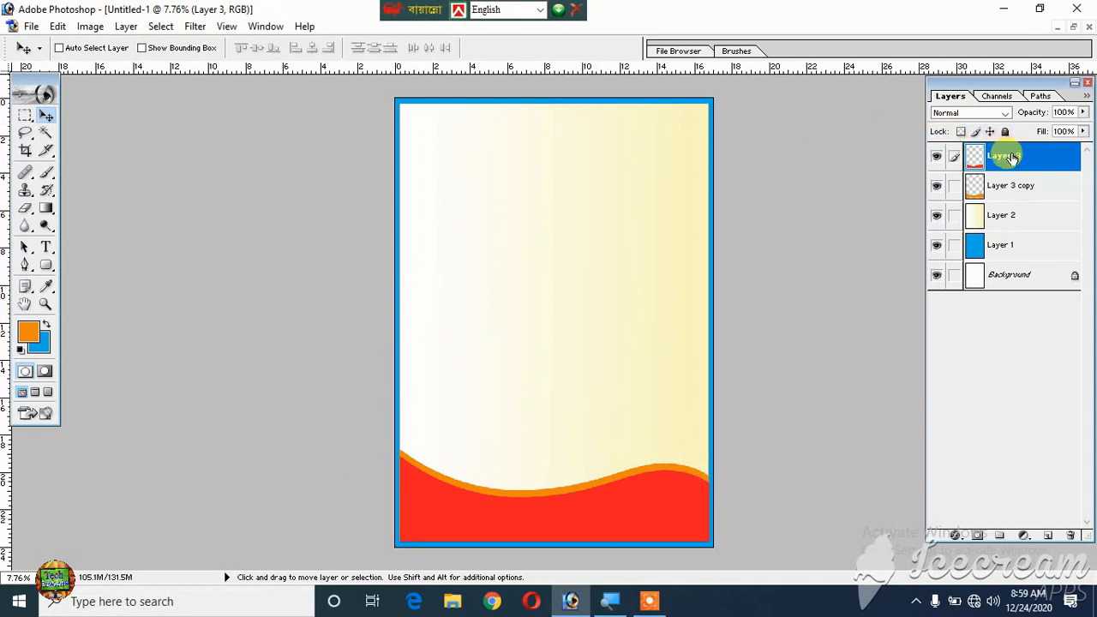
{"action": "left_click", "coordinate": [1049, 537]}
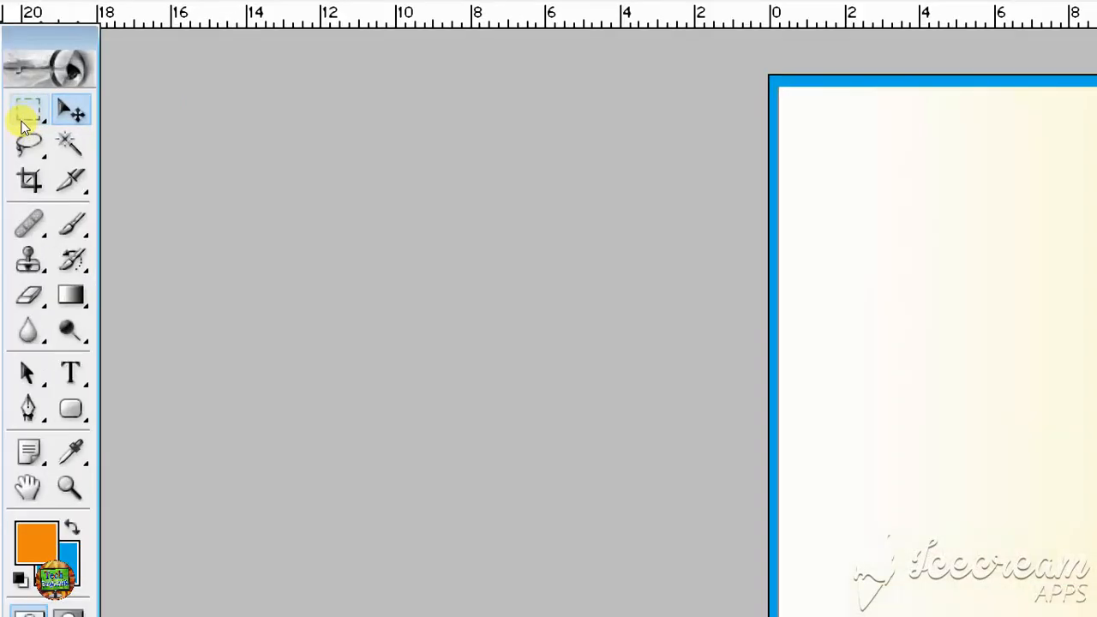
{"action": "left_click", "coordinate": [23, 125]}
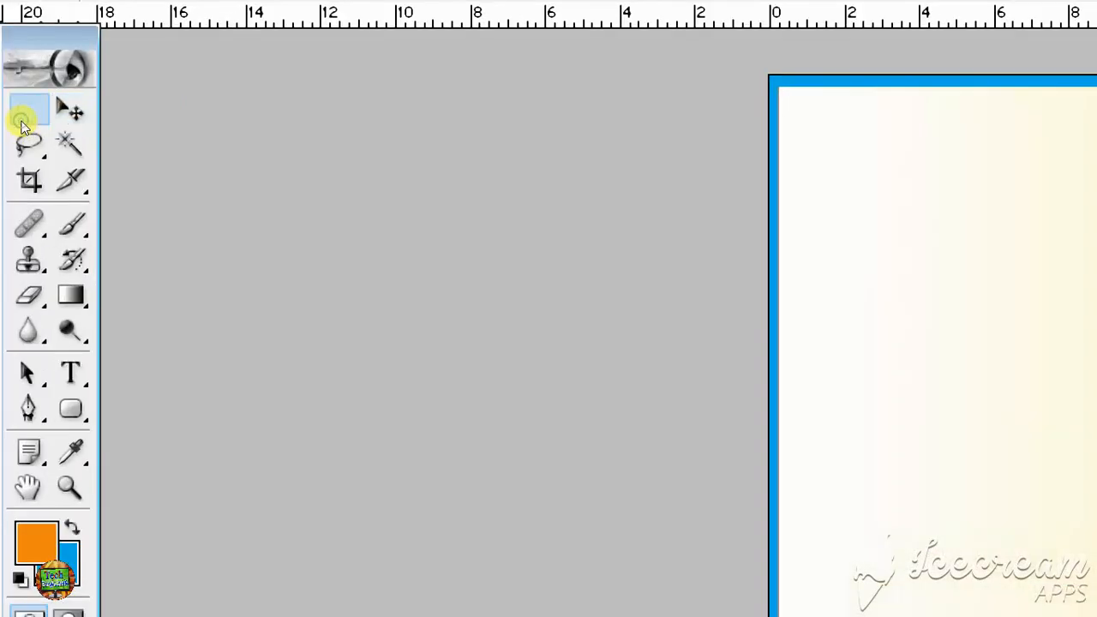
{"action": "left_click_drag", "start_coordinate": [23, 124], "coordinate": [113, 108]}
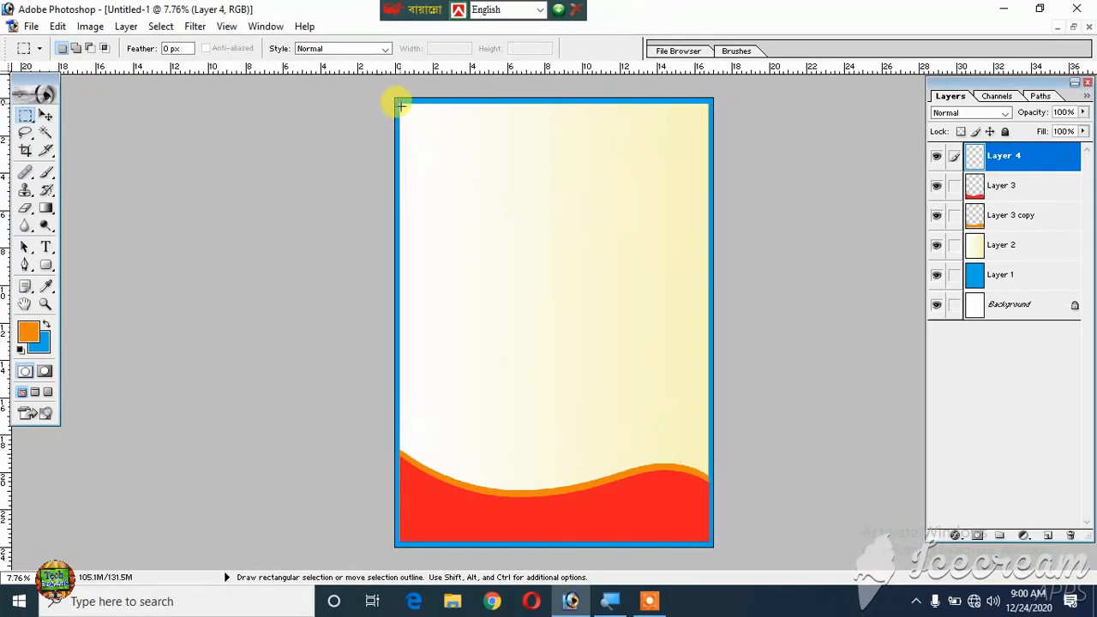
{"action": "left_click_drag", "start_coordinate": [409, 109], "coordinate": [703, 116]}
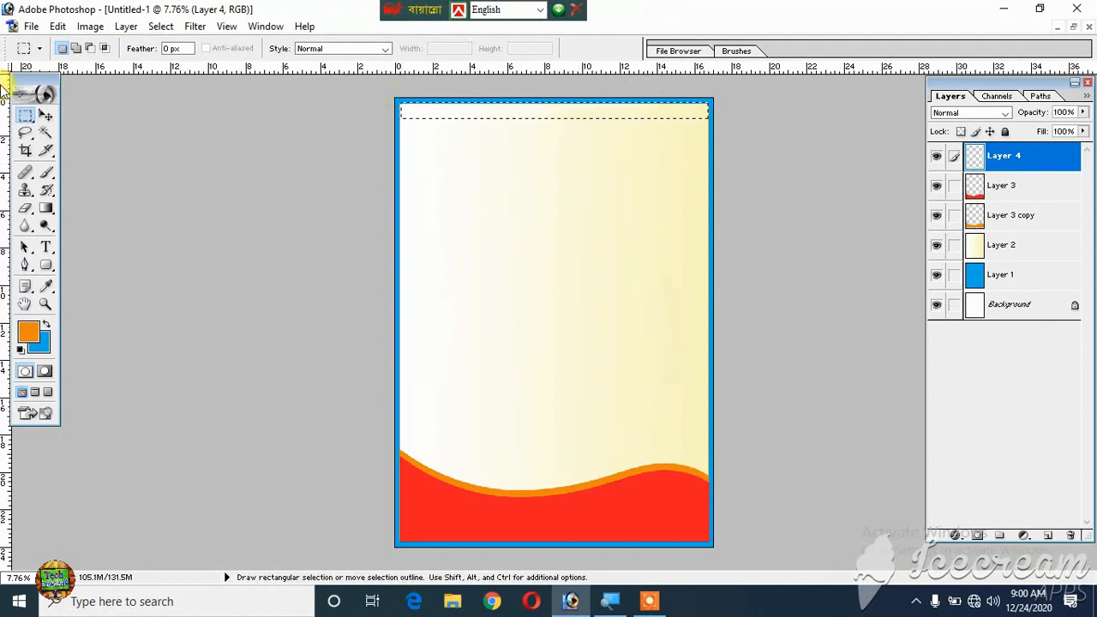
- Set the foreground color to bright red, fill the top strip selection on Layer 4 with it, and deselect
{"action": "left_click", "coordinate": [30, 333]}
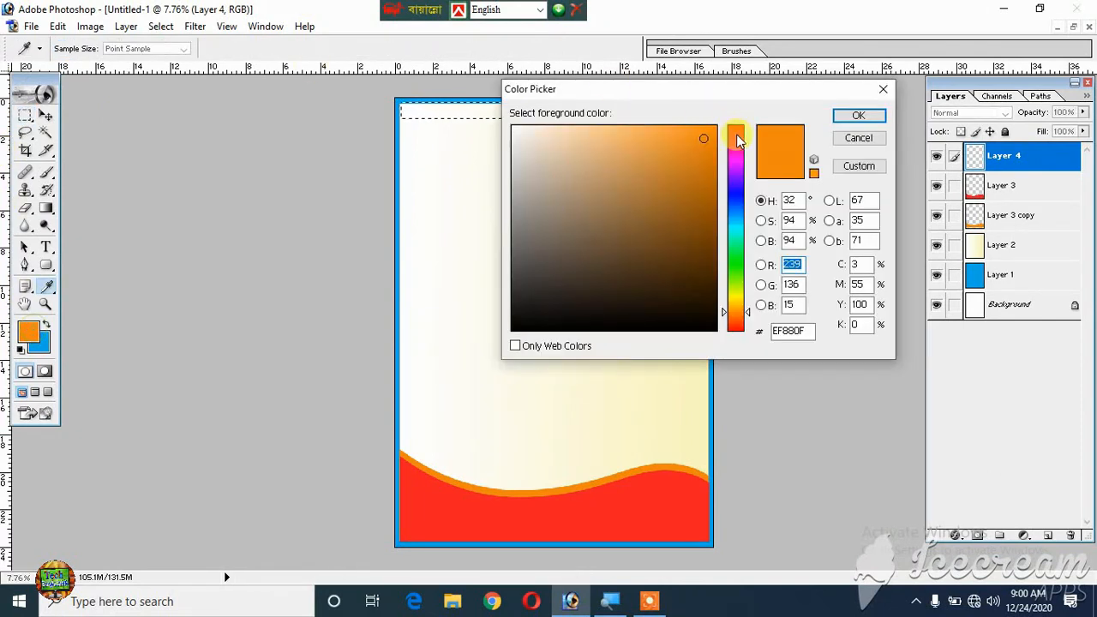
{"action": "left_click_drag", "start_coordinate": [736, 134], "coordinate": [736, 120]}
{"action": "left_click", "coordinate": [858, 115]}
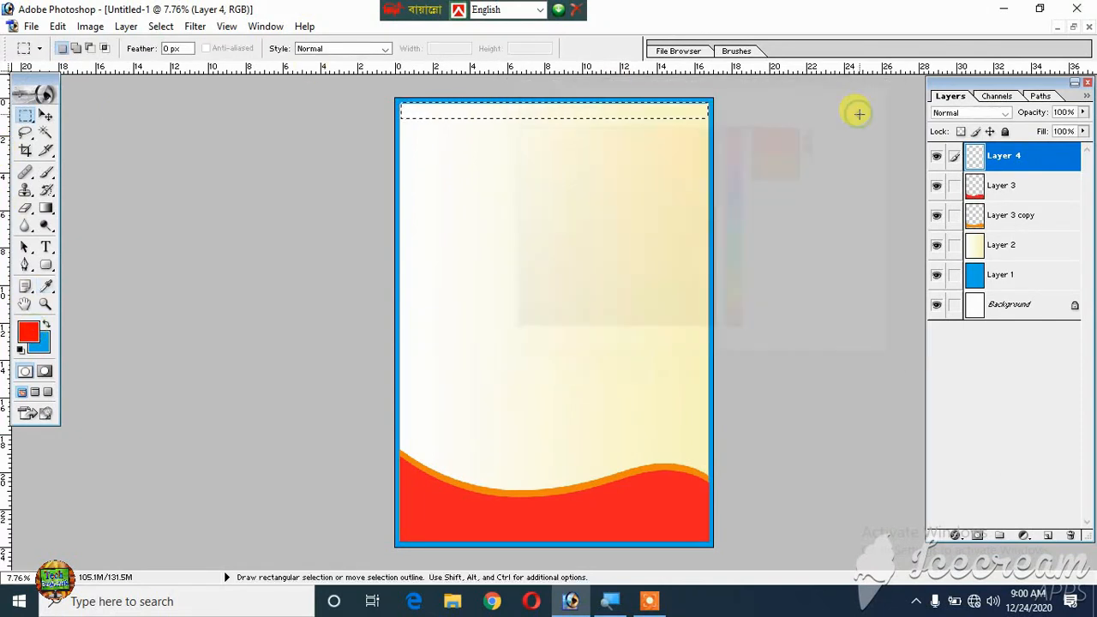
{"action": "key", "text": "alt+BackSpace"}
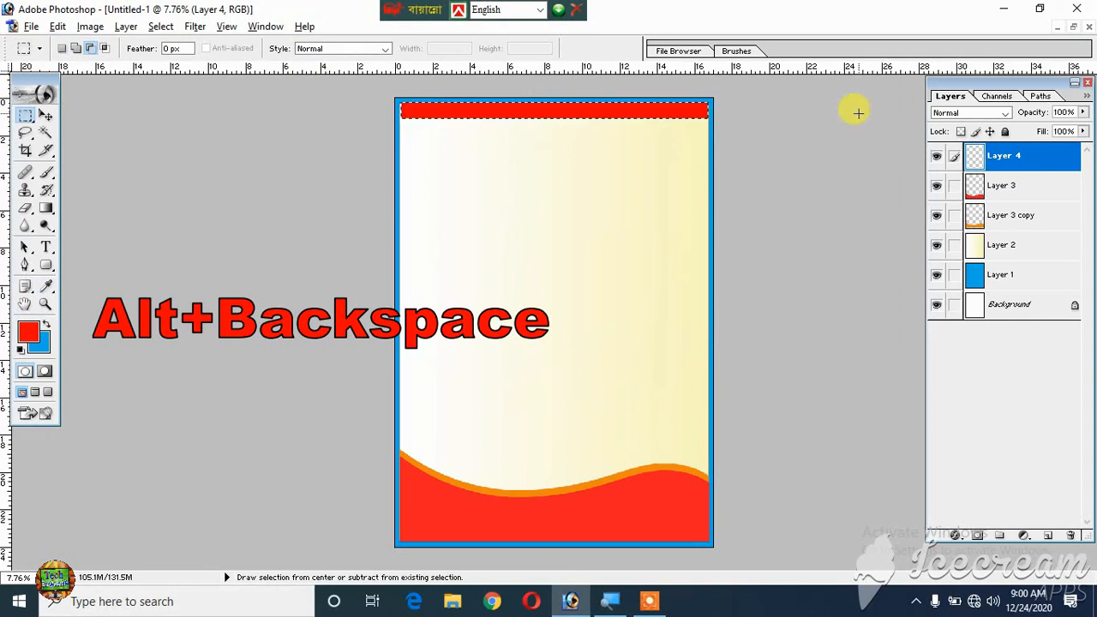
{"action": "key", "text": "ctrl+d"}
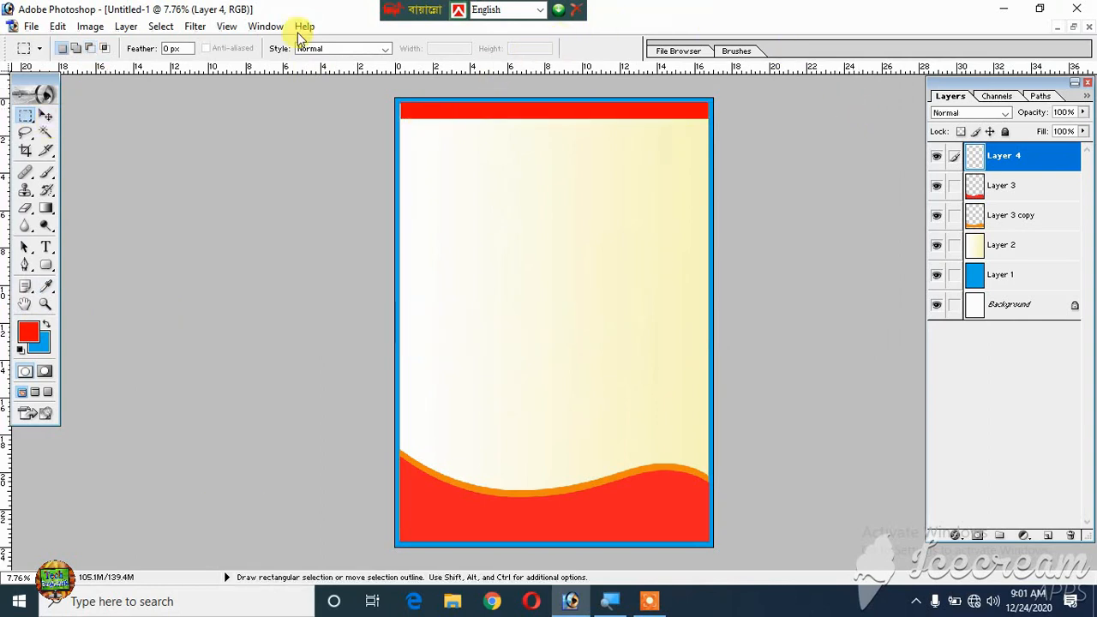
- Stretch the red top bar's left end to meet the blue border and shift the bar slightly down against the border's inner edge
{"action": "left_click", "coordinate": [46, 118]}
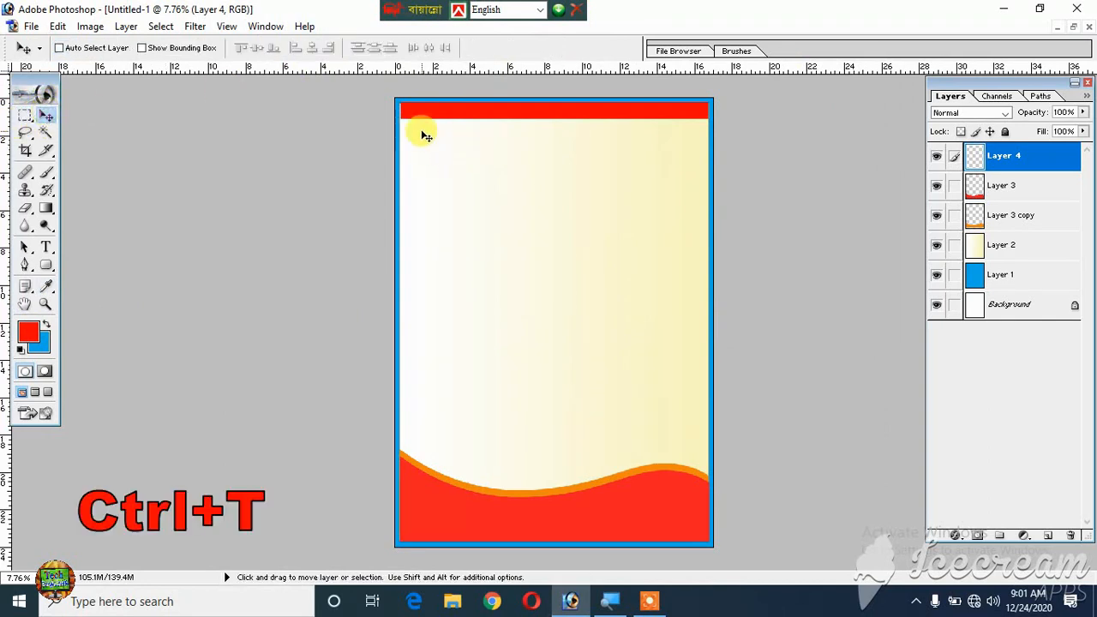
{"action": "key", "text": "ctrl+t"}
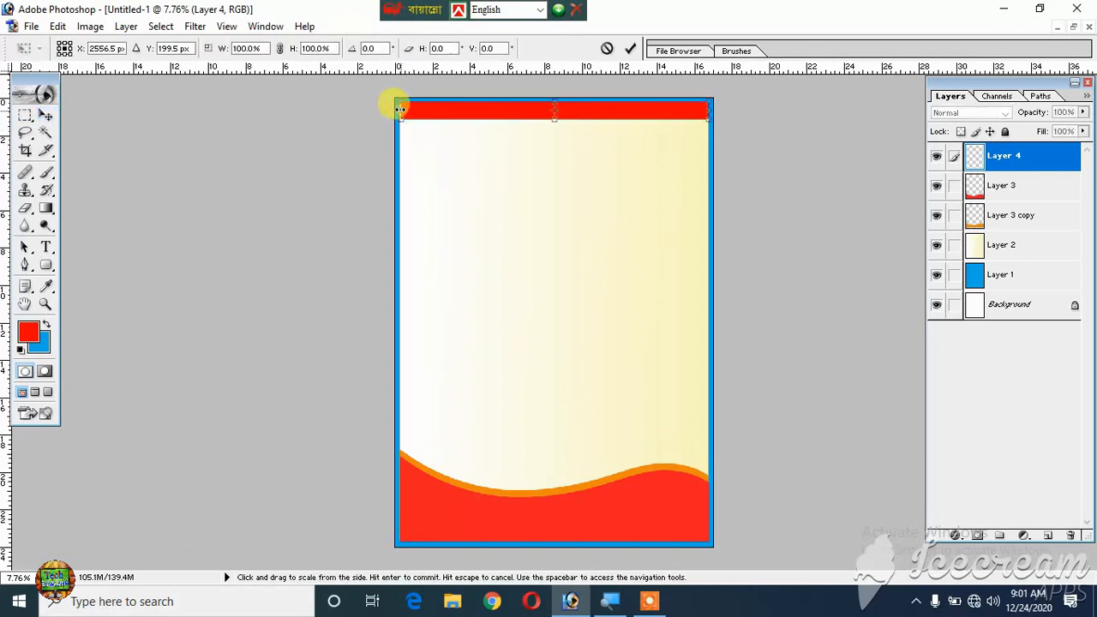
{"action": "left_click_drag", "start_coordinate": [399, 109], "coordinate": [403, 111]}
{"action": "key", "text": "Return"}
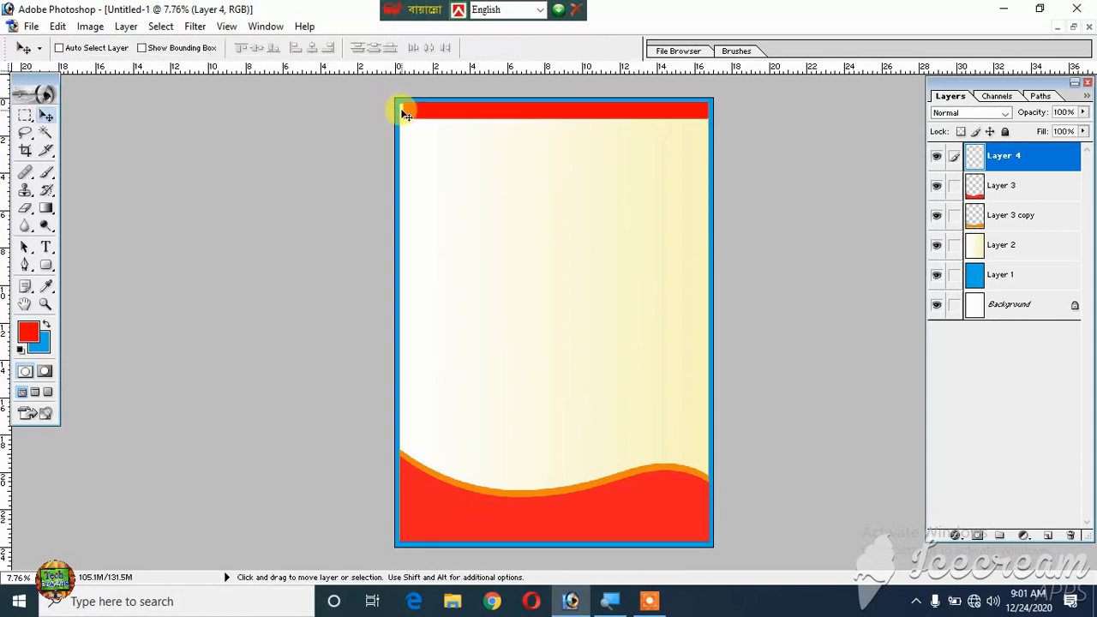
{"action": "left_click_drag", "start_coordinate": [431, 115], "coordinate": [432, 121]}
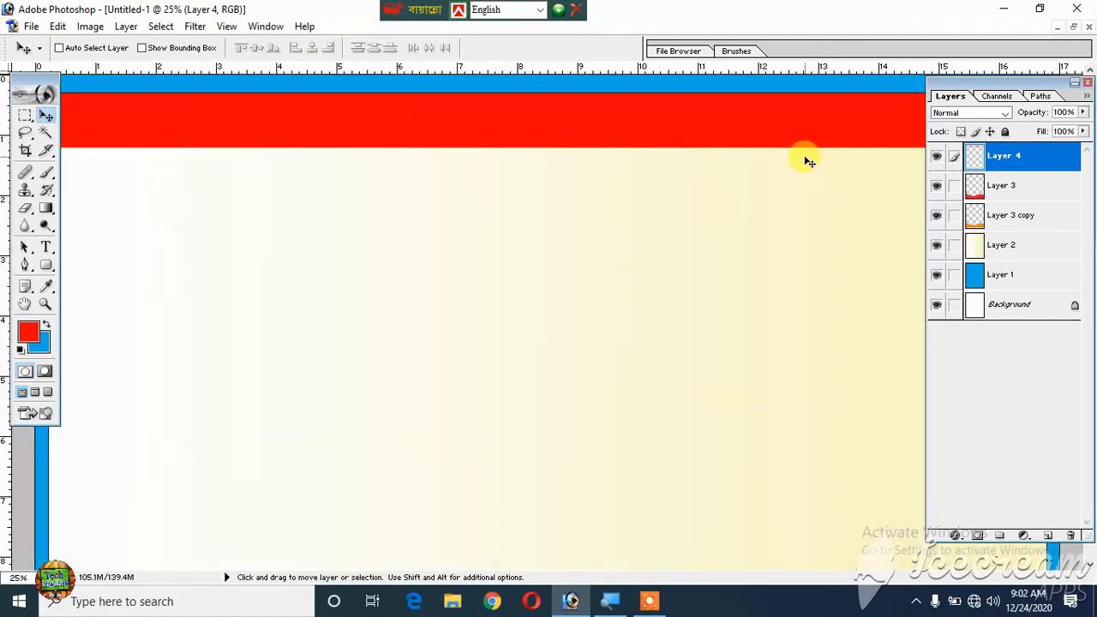
{"action": "key", "text": "ctrl+minus"}
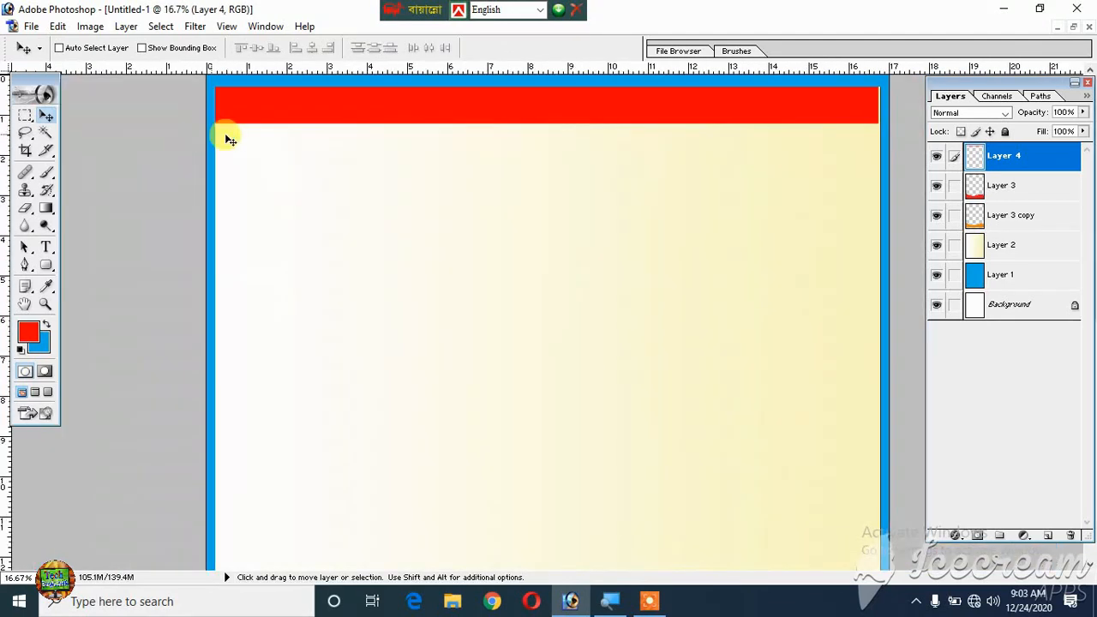
- Duplicate the red top bar and narrow the copy about its center to 32.1% width
{"action": "key", "text": "ctrl+j"}
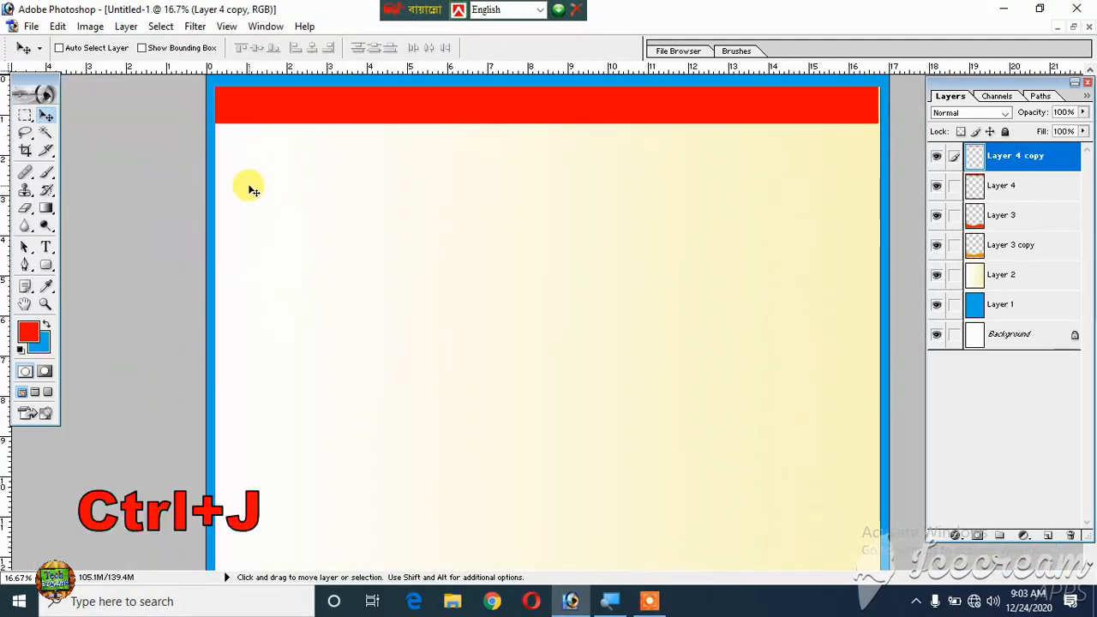
{"action": "key", "text": "ctrl+t"}
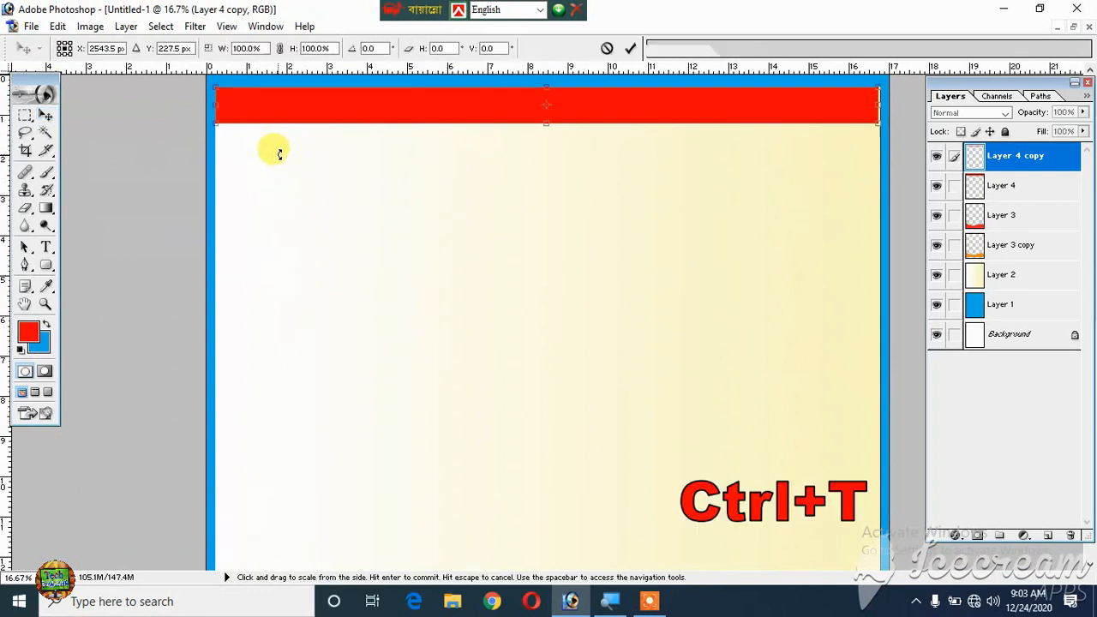
{"action": "key", "text": "shift+alt"}
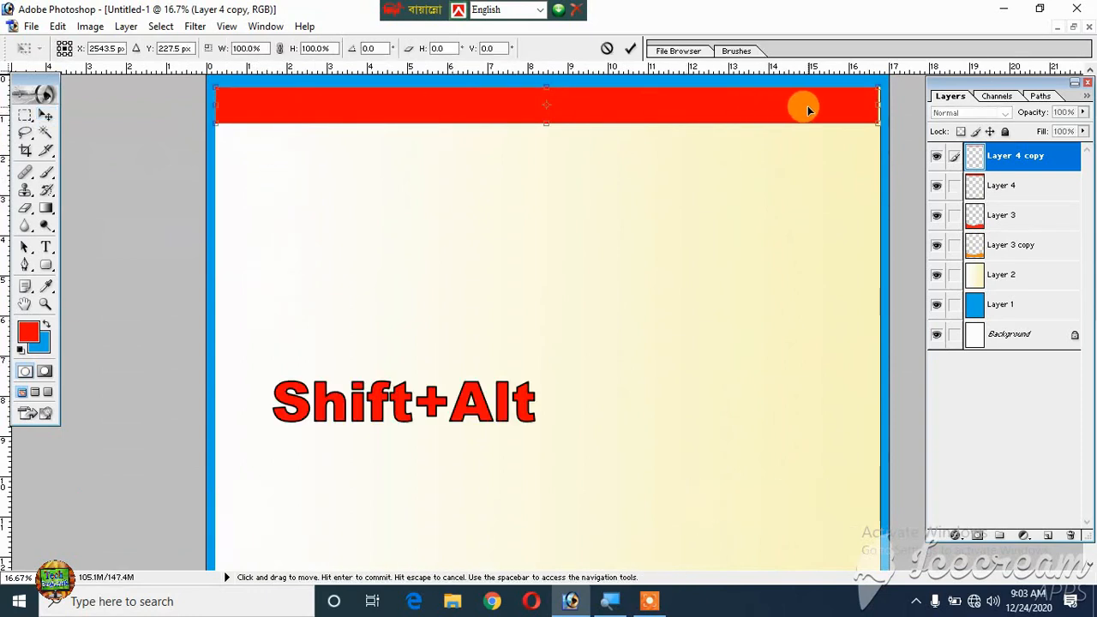
{"action": "left_click_drag", "start_coordinate": [866, 105], "coordinate": [653, 104]}
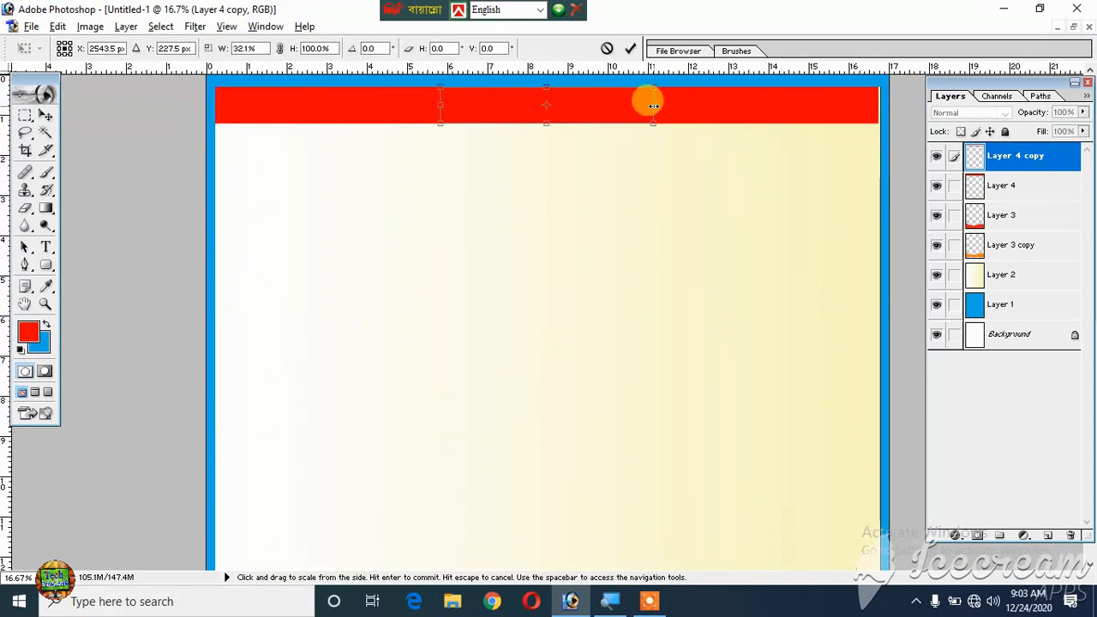
{"action": "key", "text": "Return"}
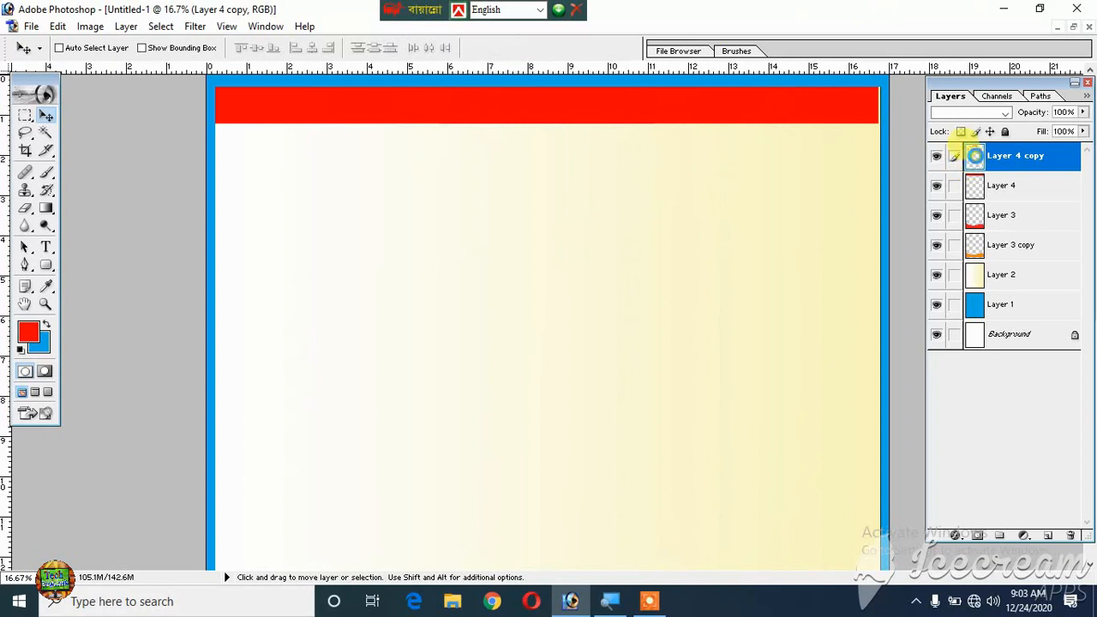
- Load the narrow bar copy as a selection, fill it with yellow (F0FF00), and deselect
{"action": "left_click", "coordinate": [975, 158], "text": "ctrl"}
{"action": "left_click", "coordinate": [30, 333]}
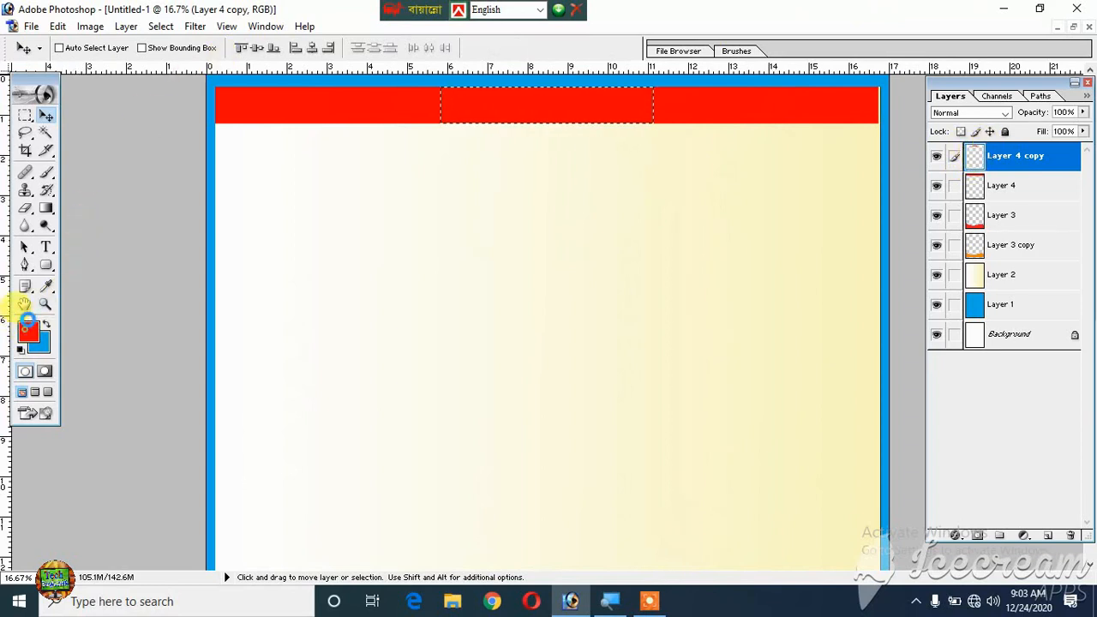
{"action": "left_click_drag", "start_coordinate": [738, 301], "coordinate": [737, 294]}
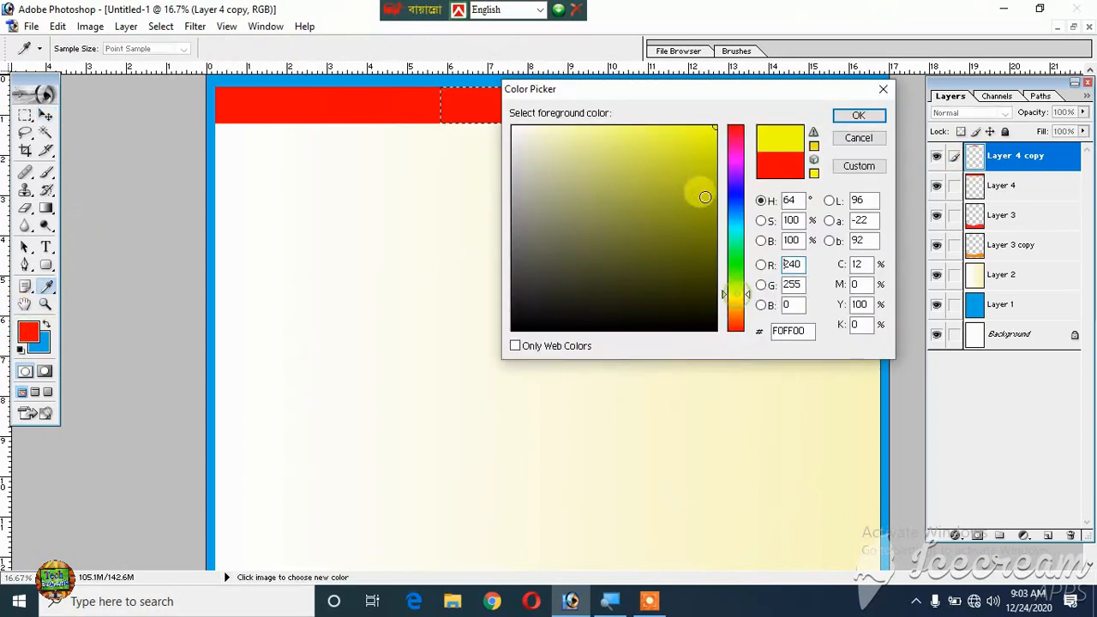
{"action": "left_click", "coordinate": [853, 120]}
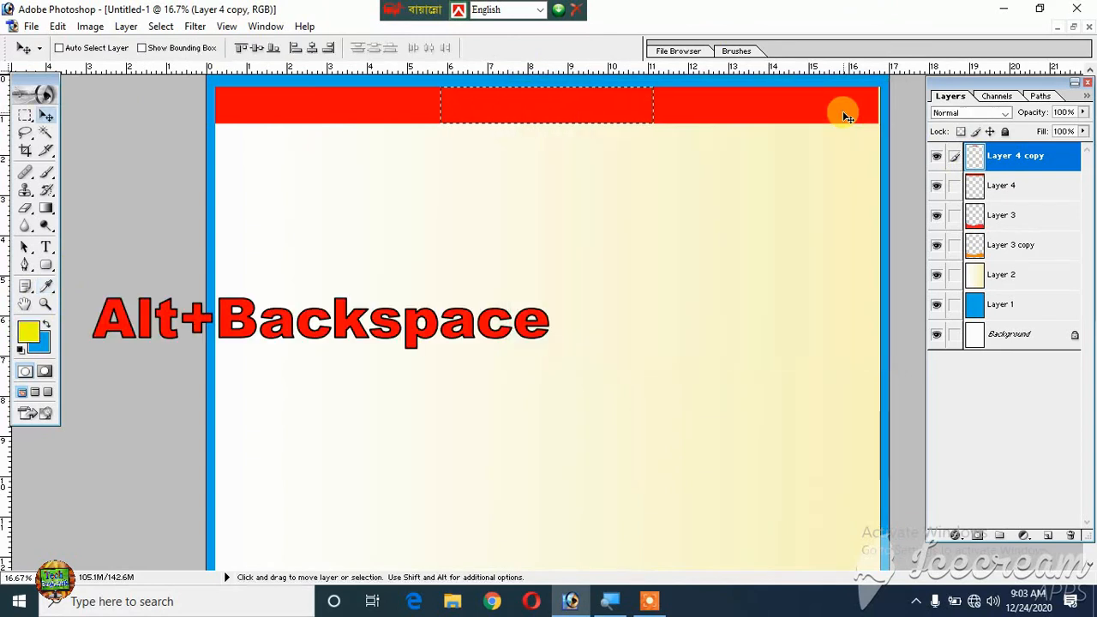
{"action": "key", "text": "alt+BackSpace"}
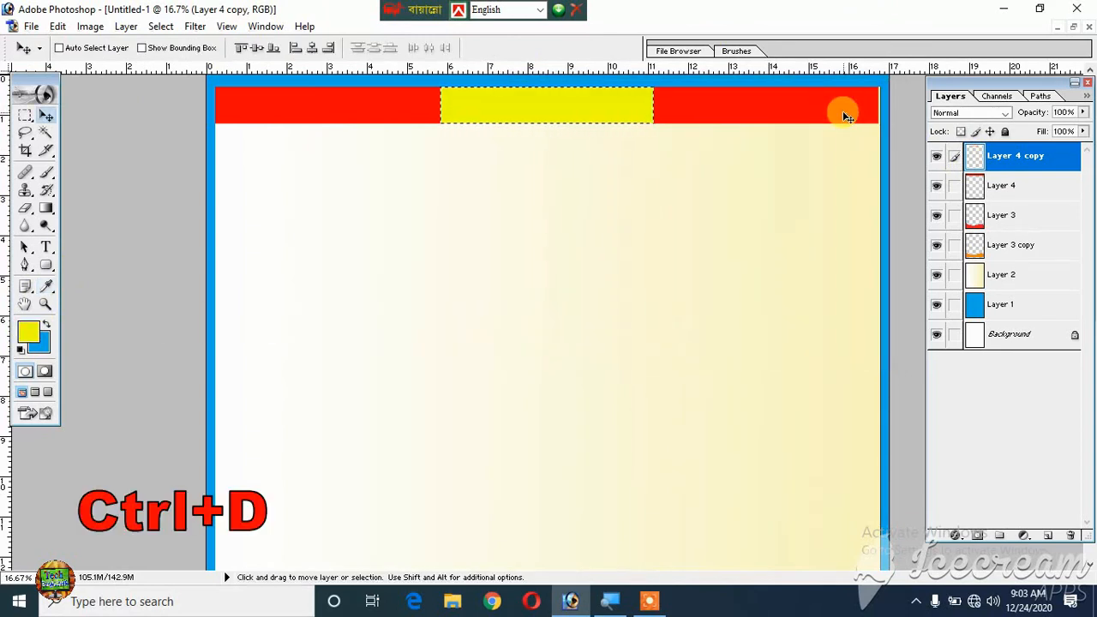
{"action": "key", "text": "ctrl+d"}
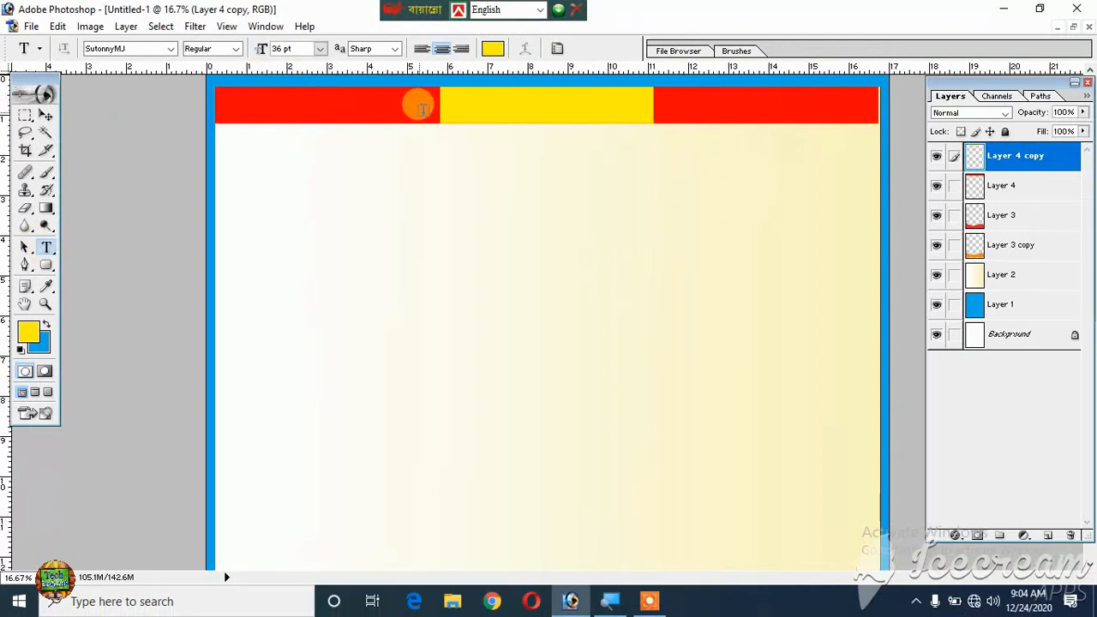
- Start a text line on the yellow header section using the Bijoy Classic keyboard layout and set its text color to black (000000)
{"action": "left_click", "coordinate": [461, 104]}
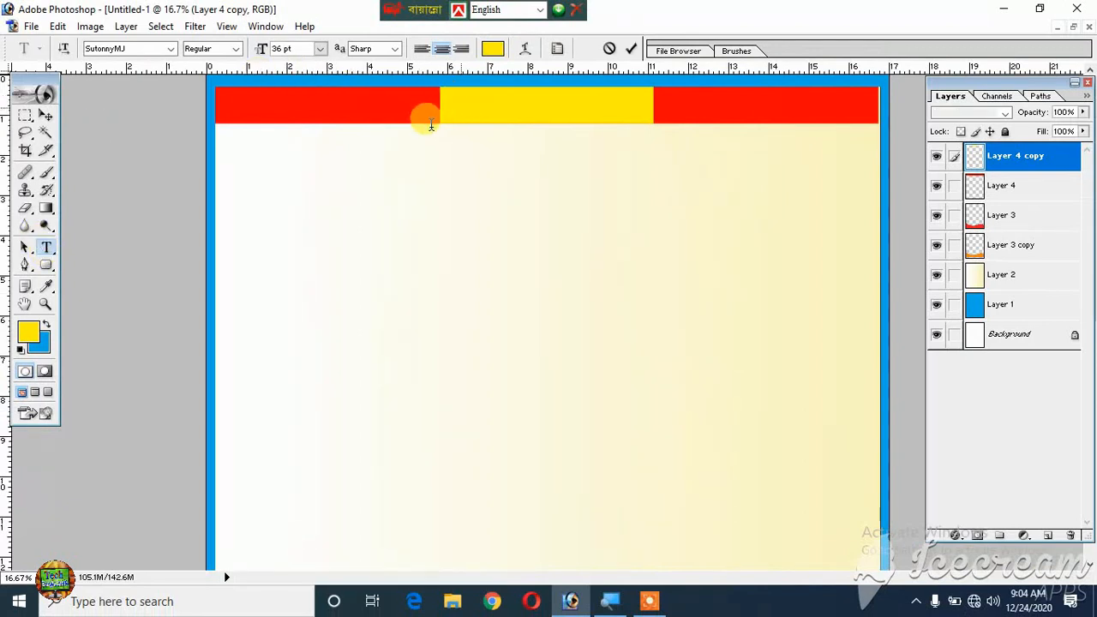
{"action": "left_click", "coordinate": [506, 9]}
{"action": "left_click", "coordinate": [516, 41]}
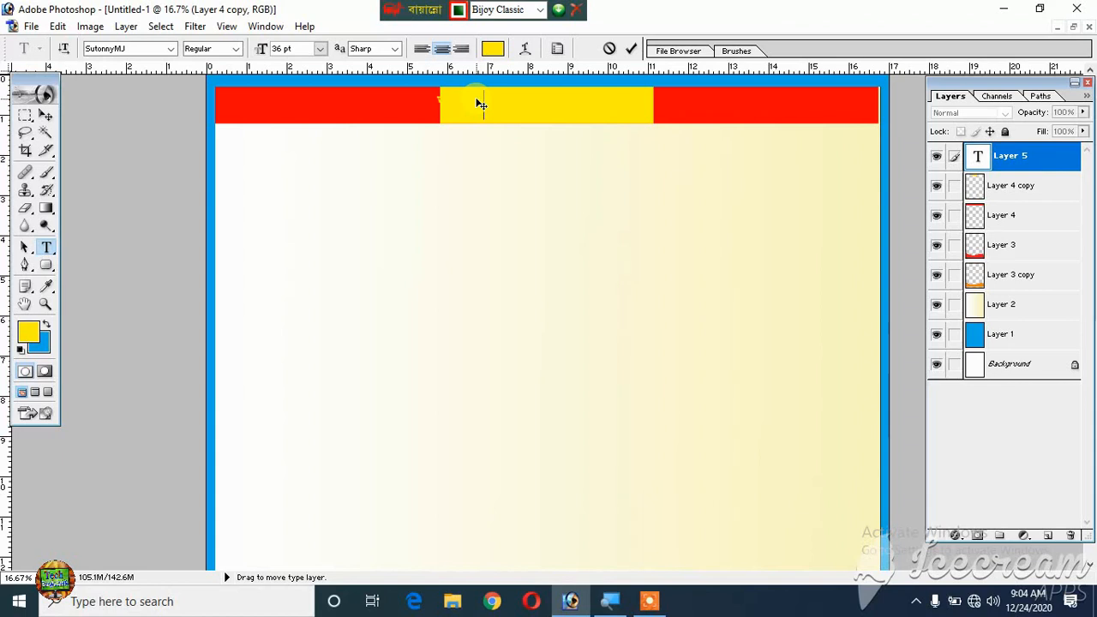
{"action": "double_click", "coordinate": [457, 97]}
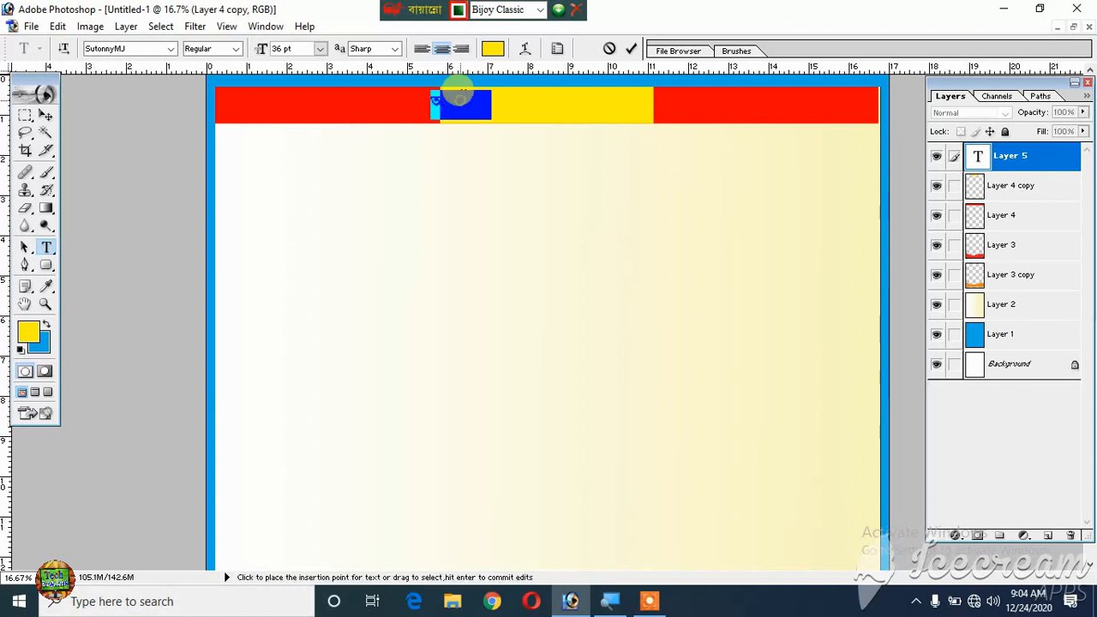
{"action": "left_click", "coordinate": [495, 48]}
{"action": "left_click_drag", "start_coordinate": [553, 291], "coordinate": [479, 352]}
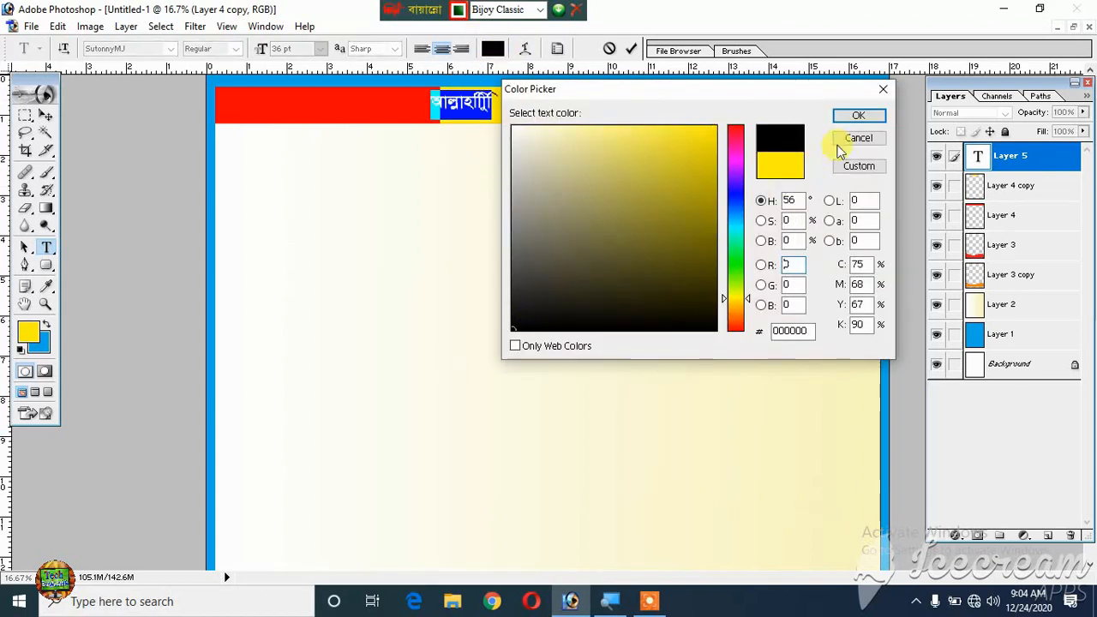
{"action": "left_click", "coordinate": [867, 114]}
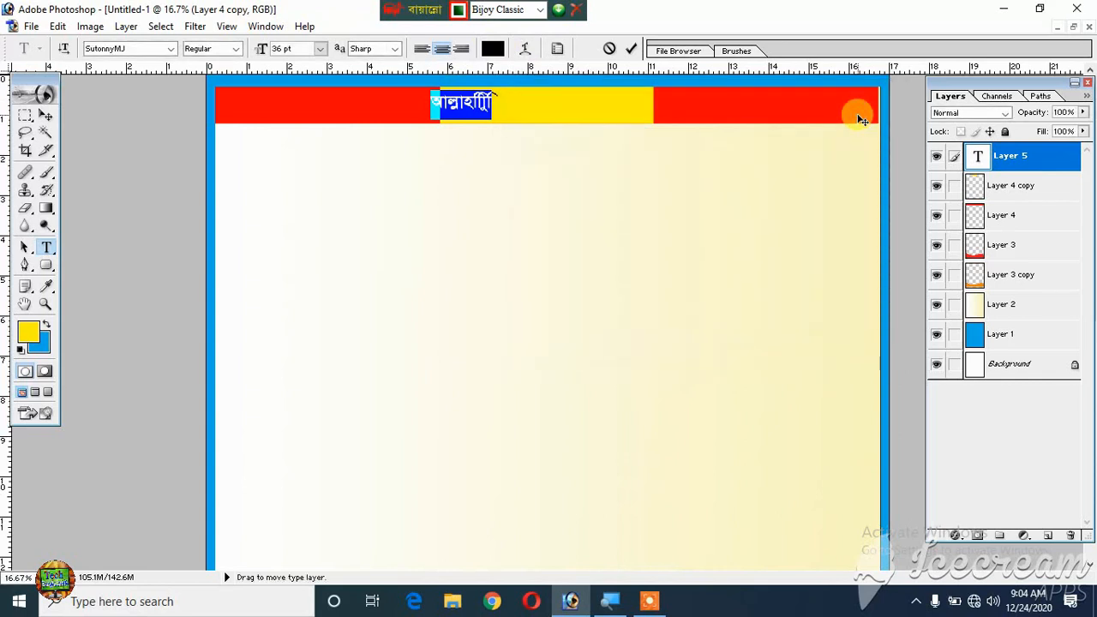
- Replace the selected header text with "আল্লাহ সর্বশক্তিমান" and commit the text layer
{"action": "type", "text": "আল"}
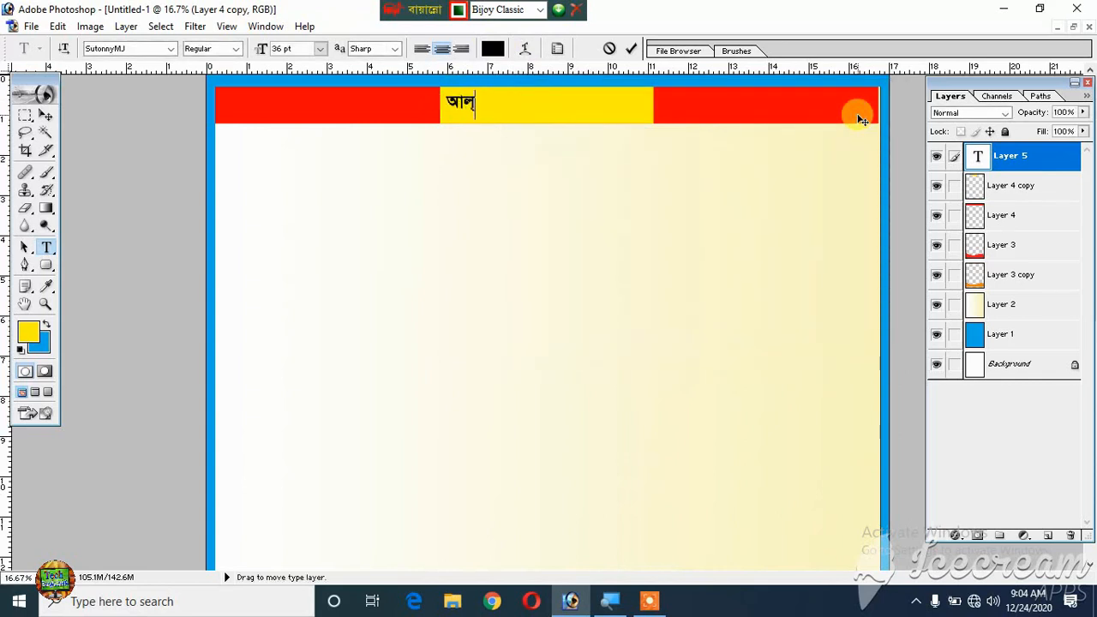
{"action": "type", "text": "্লাহ সর্ব"}
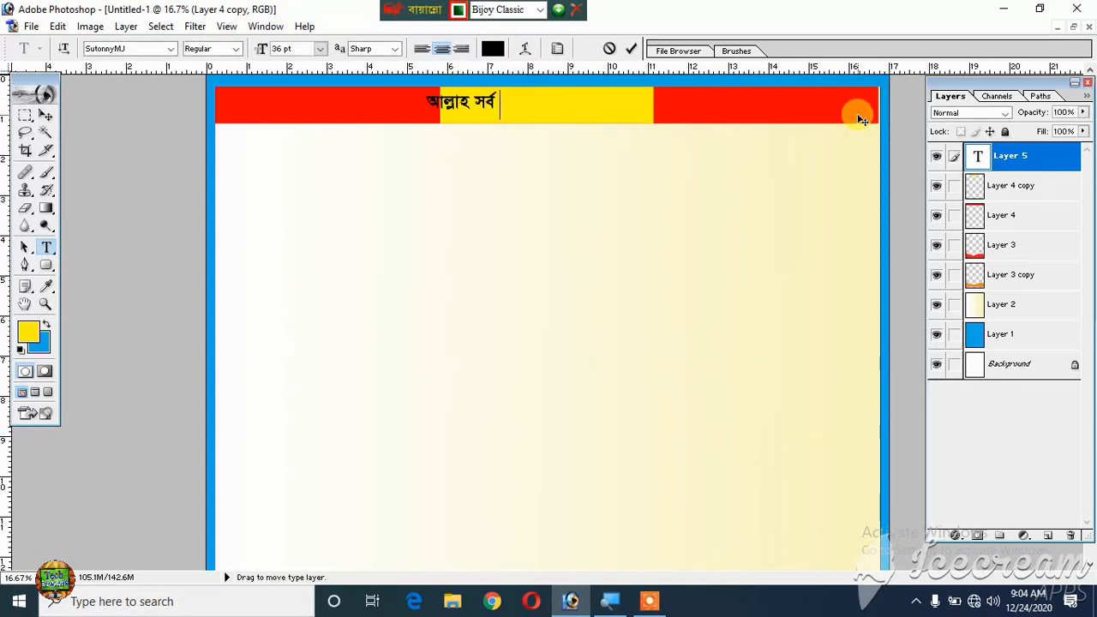
{"action": "type", "text": "শক্তিমান"}
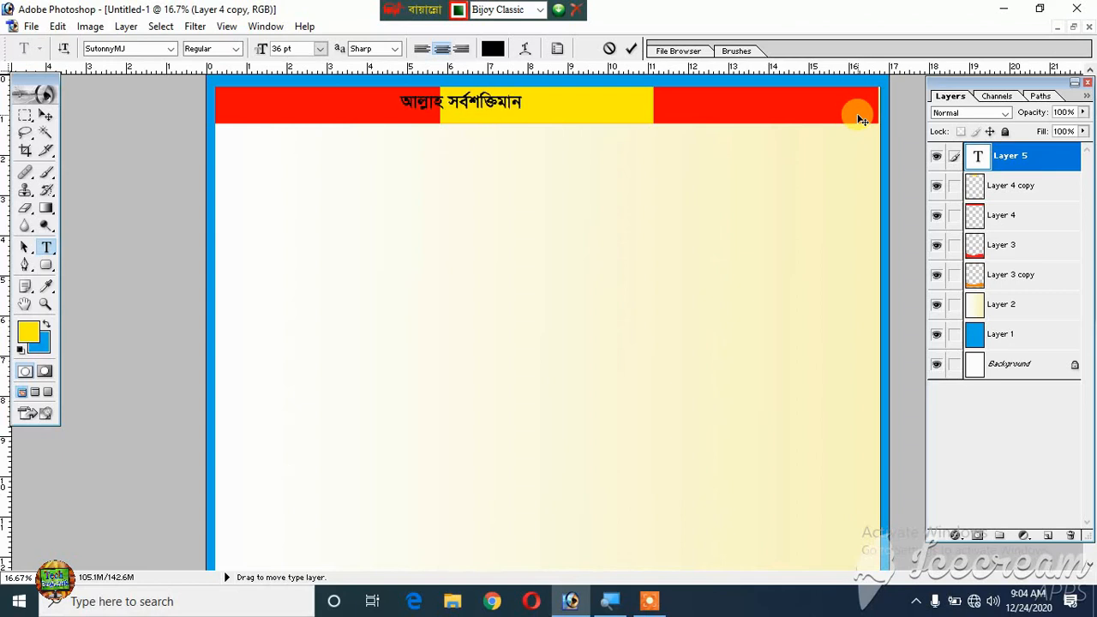
{"action": "left_click", "coordinate": [42, 117]}
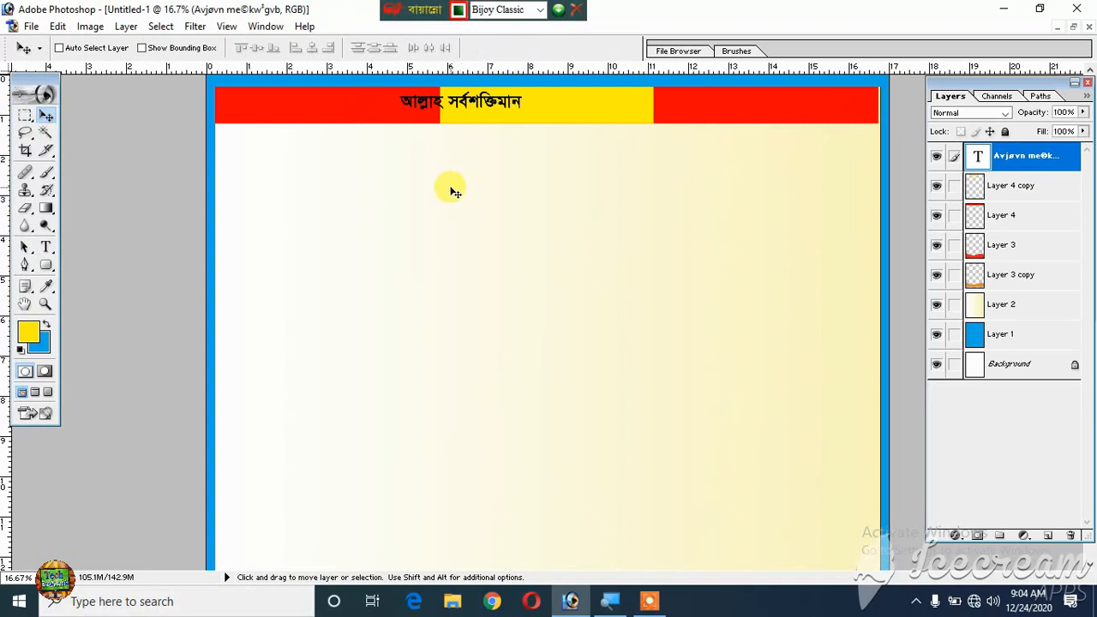
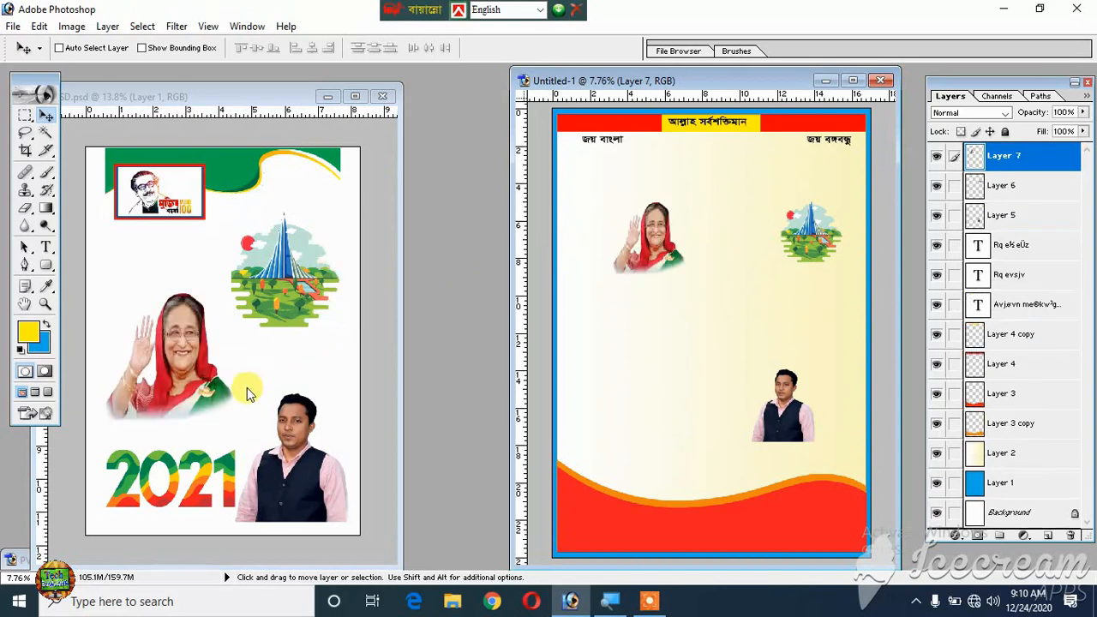
- Copy the 2021 lettering and the red-framed logo from the source PSD into the poster document
{"action": "right_click", "coordinate": [190, 457]}
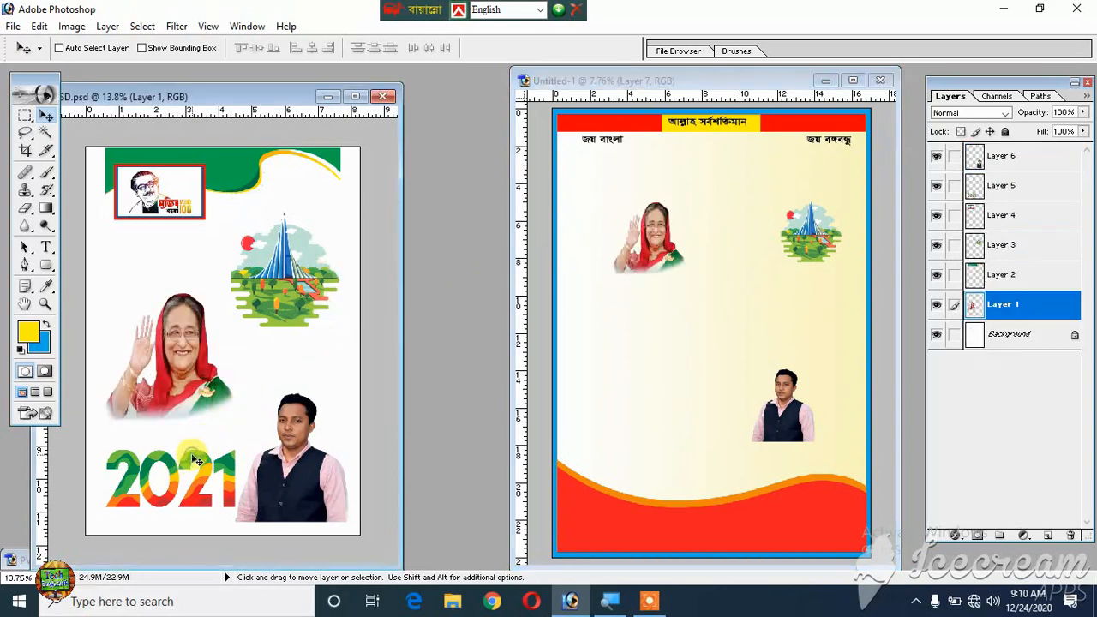
{"action": "left_click", "coordinate": [240, 467]}
{"action": "left_click_drag", "start_coordinate": [197, 457], "coordinate": [687, 385]}
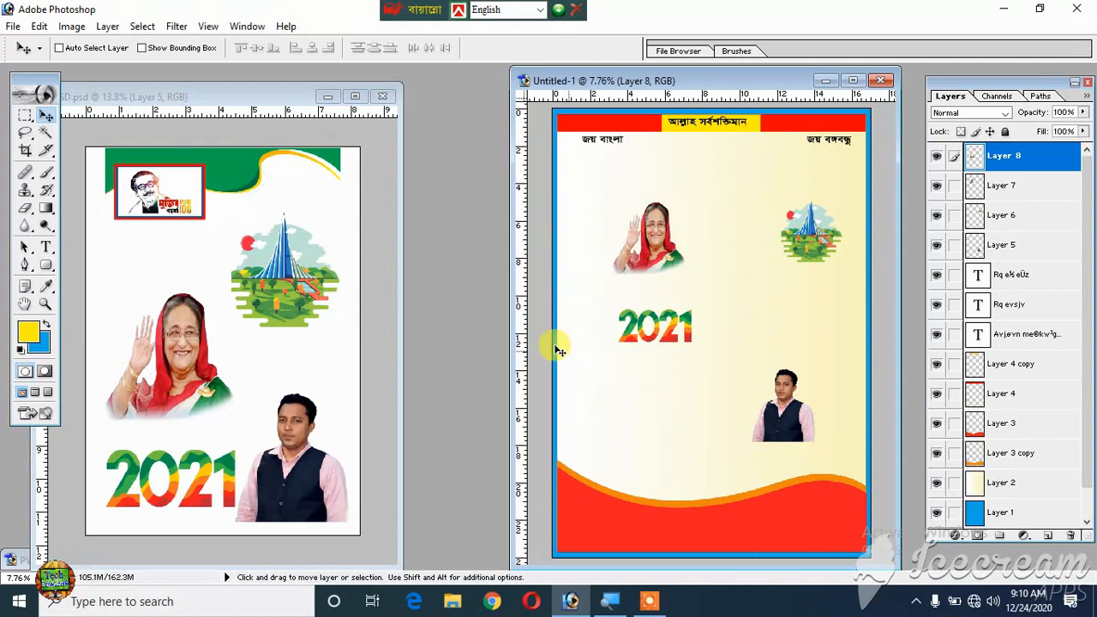
{"action": "left_click", "coordinate": [166, 199]}
{"action": "right_click", "coordinate": [171, 194]}
{"action": "left_click", "coordinate": [192, 200]}
{"action": "left_click_drag", "start_coordinate": [193, 201], "coordinate": [748, 167]}
- Copy the green wave shape from the source PSD into the poster and place it directly under the red header bar
{"action": "left_click", "coordinate": [236, 163]}
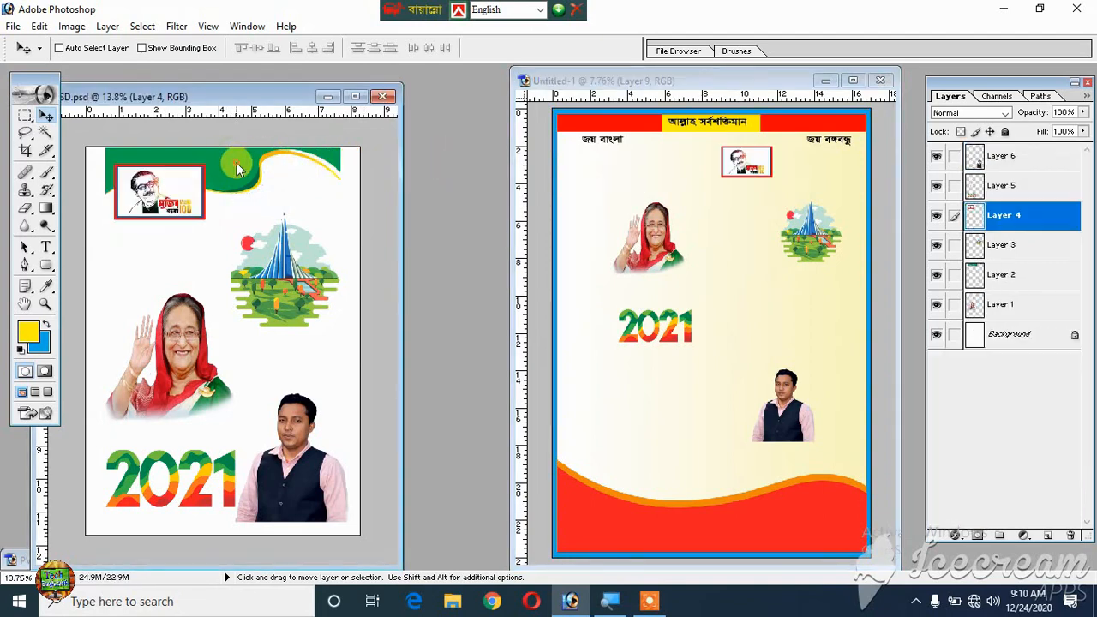
{"action": "right_click", "coordinate": [240, 165]}
{"action": "left_click", "coordinate": [248, 176]}
{"action": "left_click_drag", "start_coordinate": [249, 176], "coordinate": [780, 238]}
{"action": "left_click", "coordinate": [853, 82]}
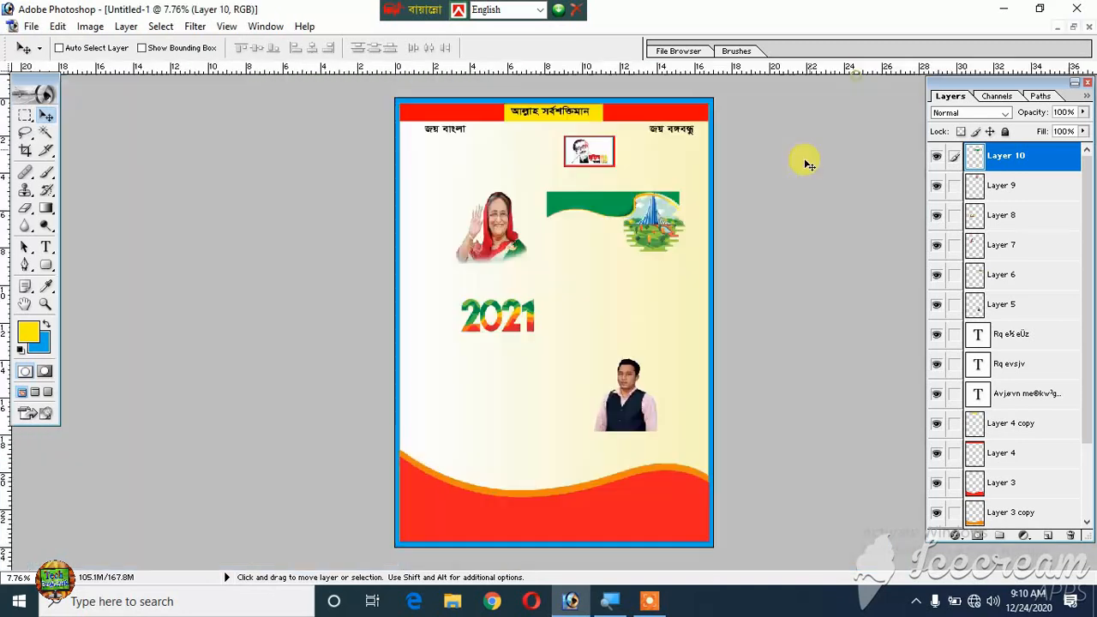
{"action": "left_click_drag", "start_coordinate": [610, 209], "coordinate": [463, 141]}
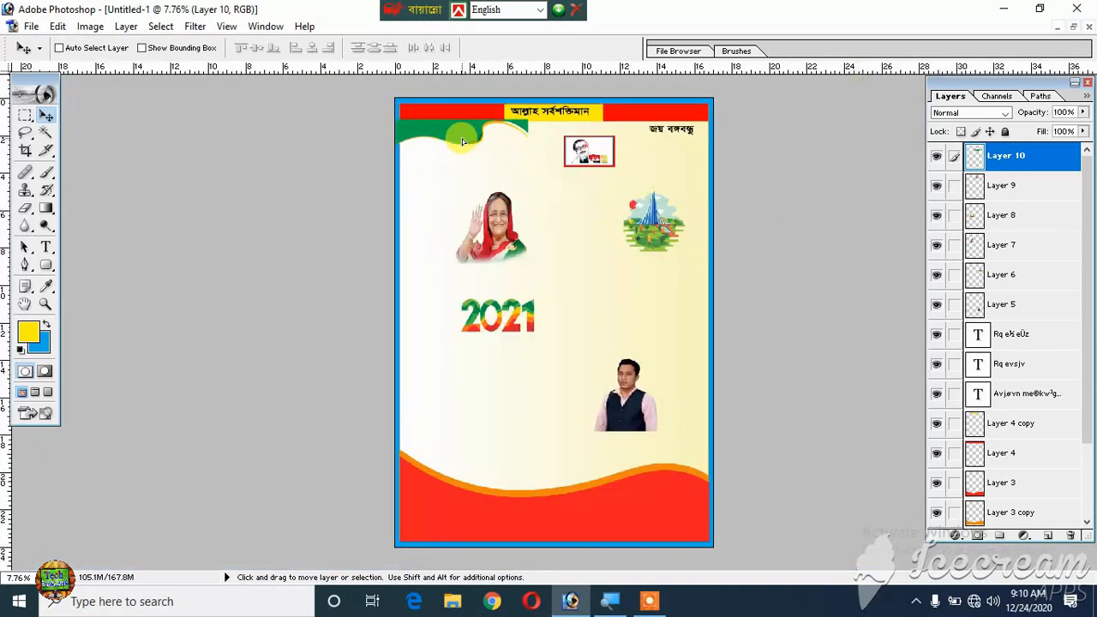
- Scale the green wave up proportionally so it spans the poster's width directly beneath the header bar
{"action": "key", "text": "ctrl+t"}
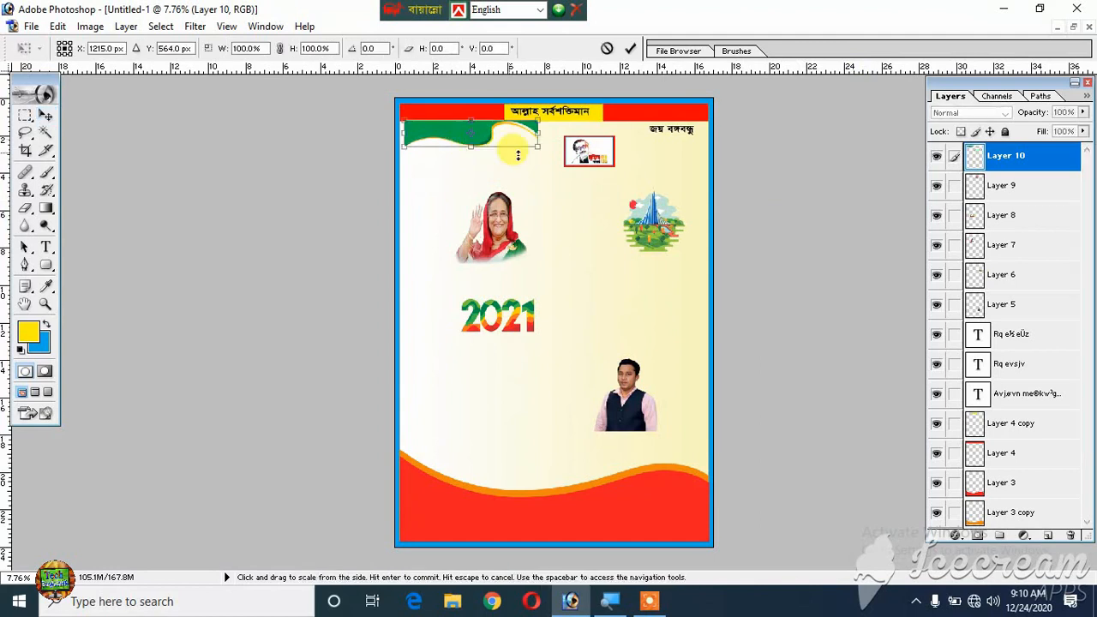
{"action": "key", "text": "Return"}
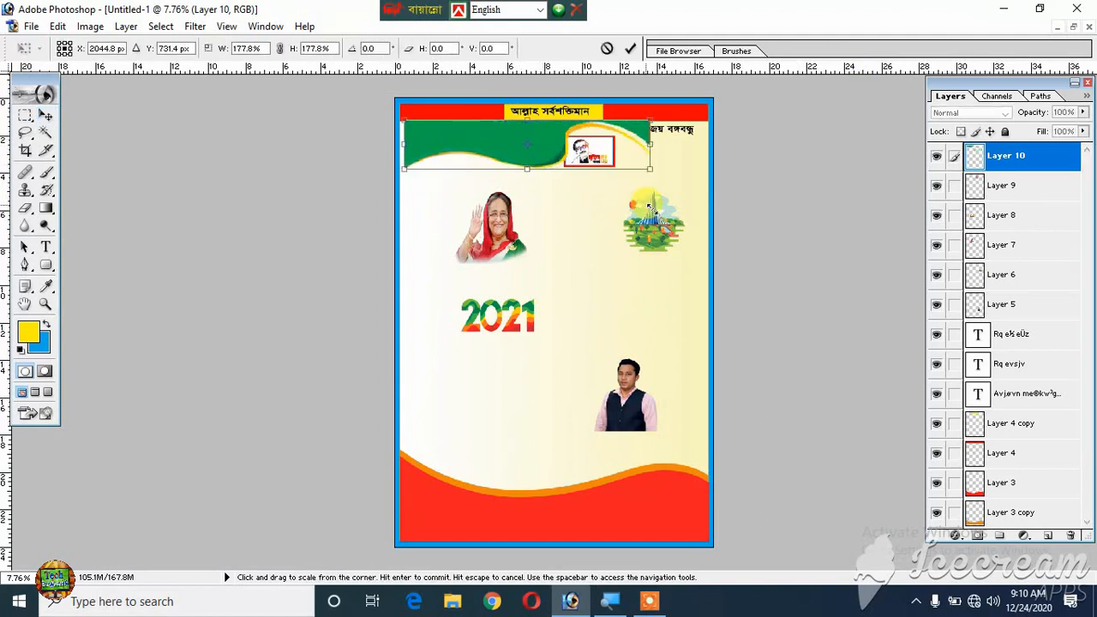
{"action": "key", "text": "ctrl+t"}
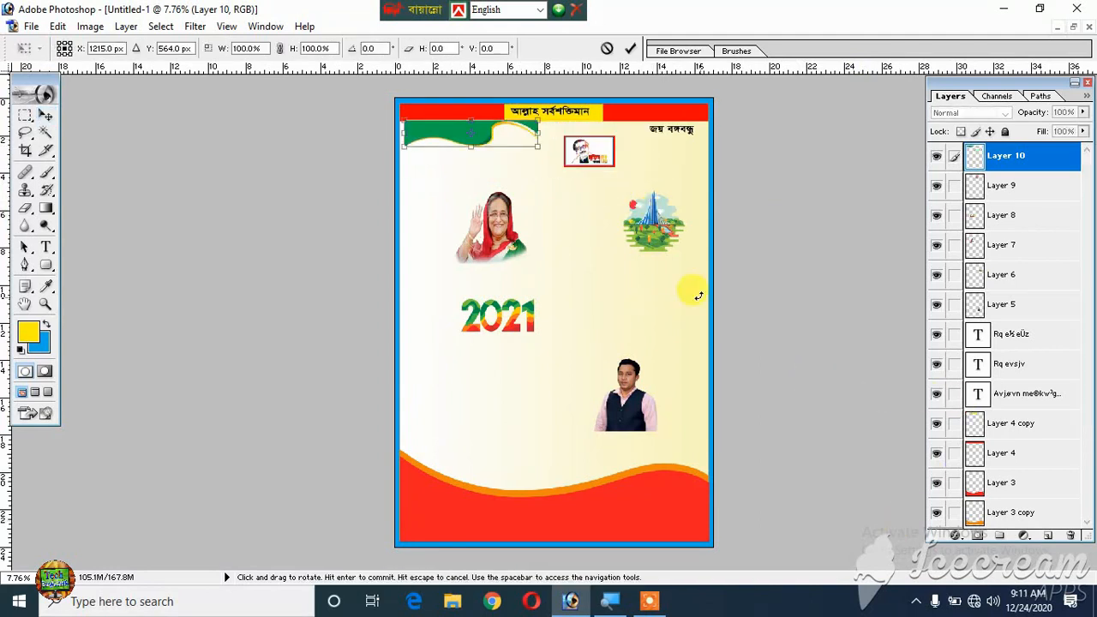
{"action": "left_click_drag", "start_coordinate": [538, 149], "coordinate": [667, 175]}
{"action": "left_click_drag", "start_coordinate": [572, 150], "coordinate": [651, 142]}
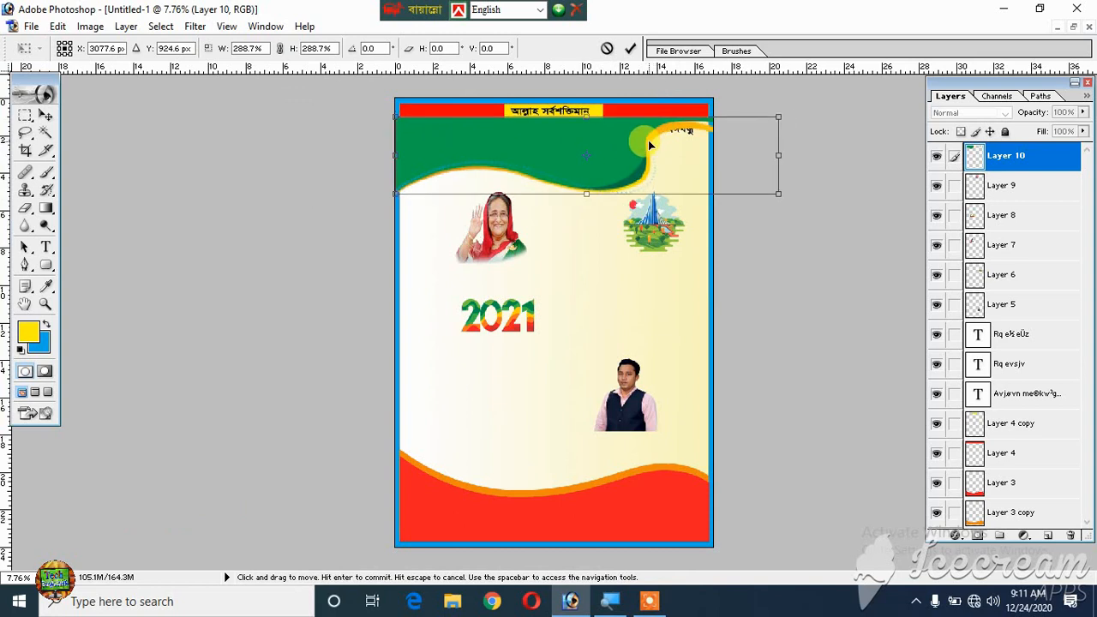
{"action": "left_click_drag", "start_coordinate": [779, 199], "coordinate": [692, 184]}
{"action": "key", "text": "Return"}
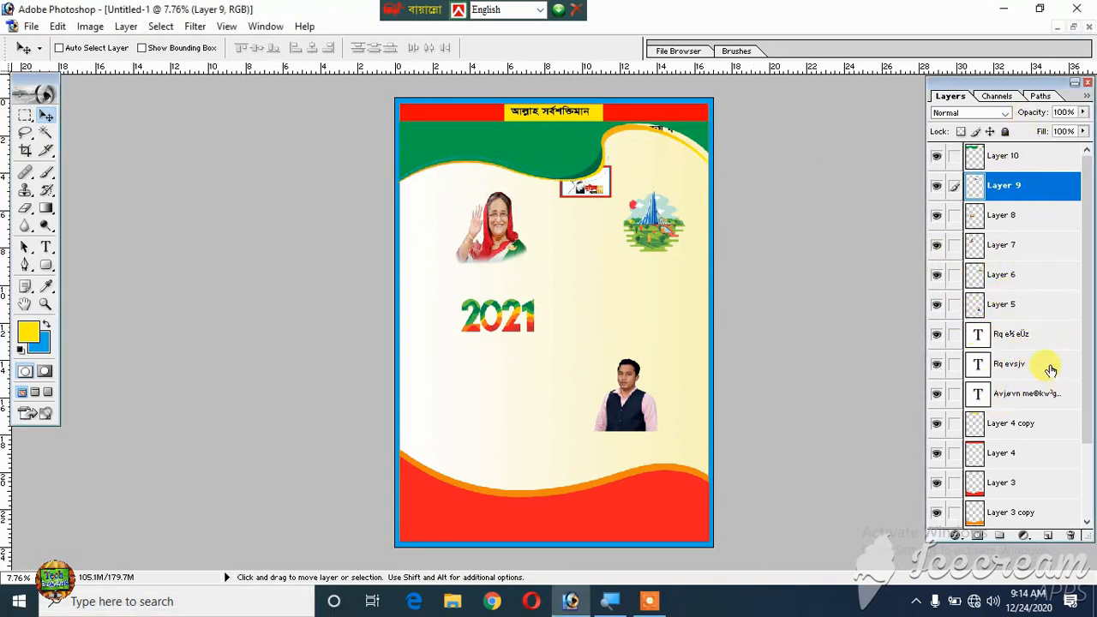
- Restack the Bangla text layers and the waving woman's portrait above the green wave, keeping the portrait below the text and moving it up
{"action": "left_click_drag", "start_coordinate": [1014, 340], "coordinate": [1006, 168]}
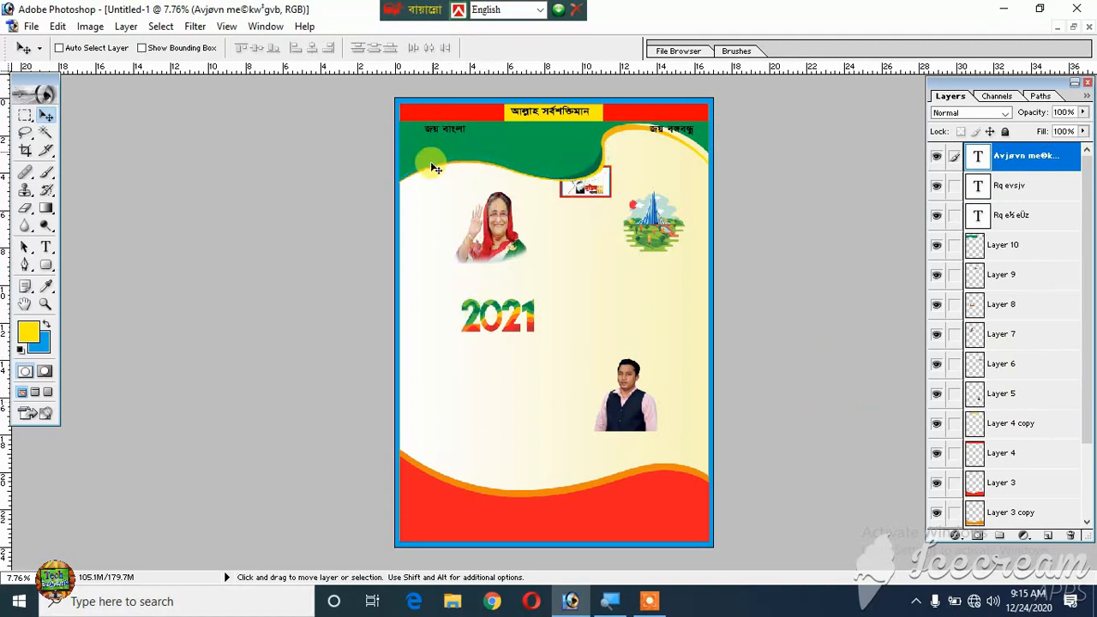
{"action": "right_click", "coordinate": [498, 228]}
{"action": "left_click", "coordinate": [539, 228]}
{"action": "left_click_drag", "start_coordinate": [511, 237], "coordinate": [495, 207]}
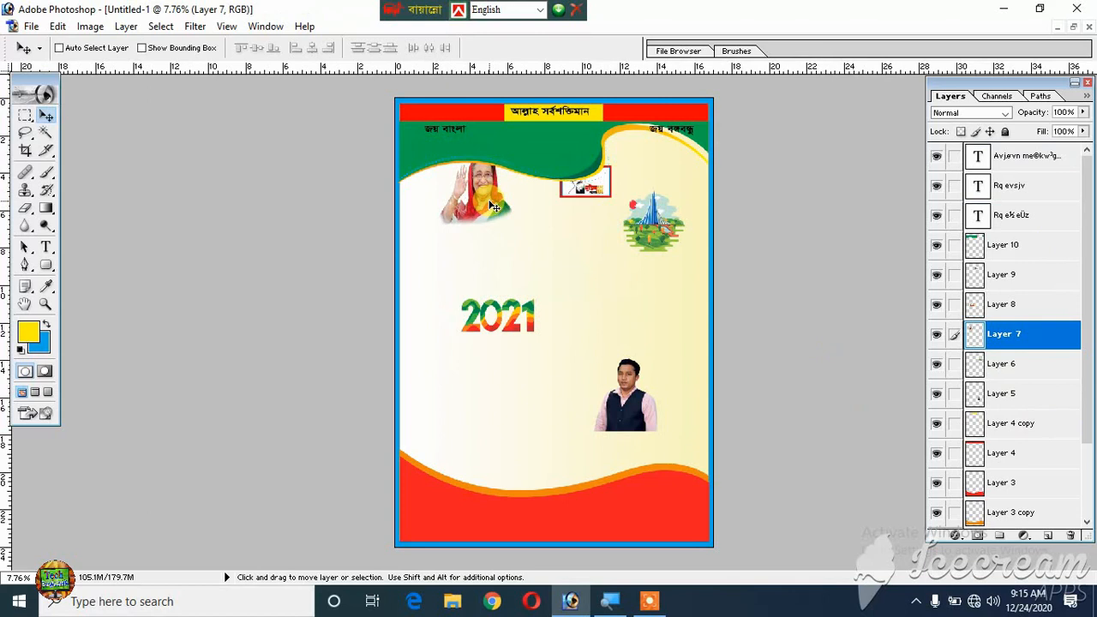
{"action": "key", "text": "ctrl+bracketright"}
{"action": "key", "text": "ctrl+bracketright"}
{"action": "key", "text": "ctrl+bracketright"}
{"action": "key", "text": "ctrl+bracketright"}
{"action": "key", "text": "ctrl+bracketright"}
{"action": "key", "text": "ctrl+bracketright"}
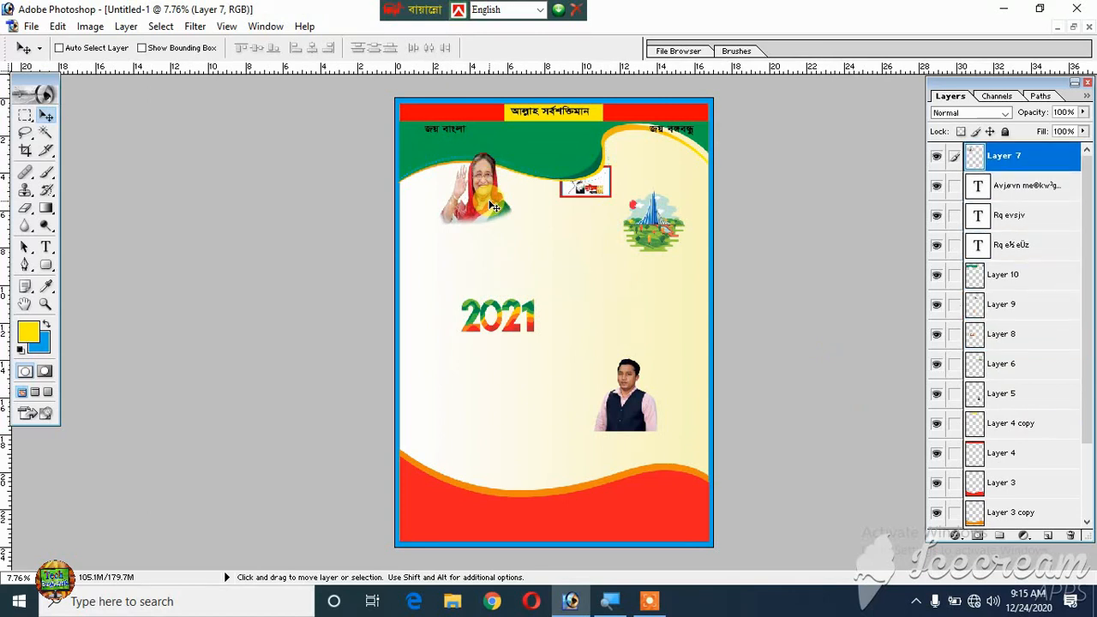
{"action": "key", "text": "ctrl+bracketleft"}
{"action": "key", "text": "ctrl+bracketleft"}
{"action": "key", "text": "ctrl+bracketleft"}
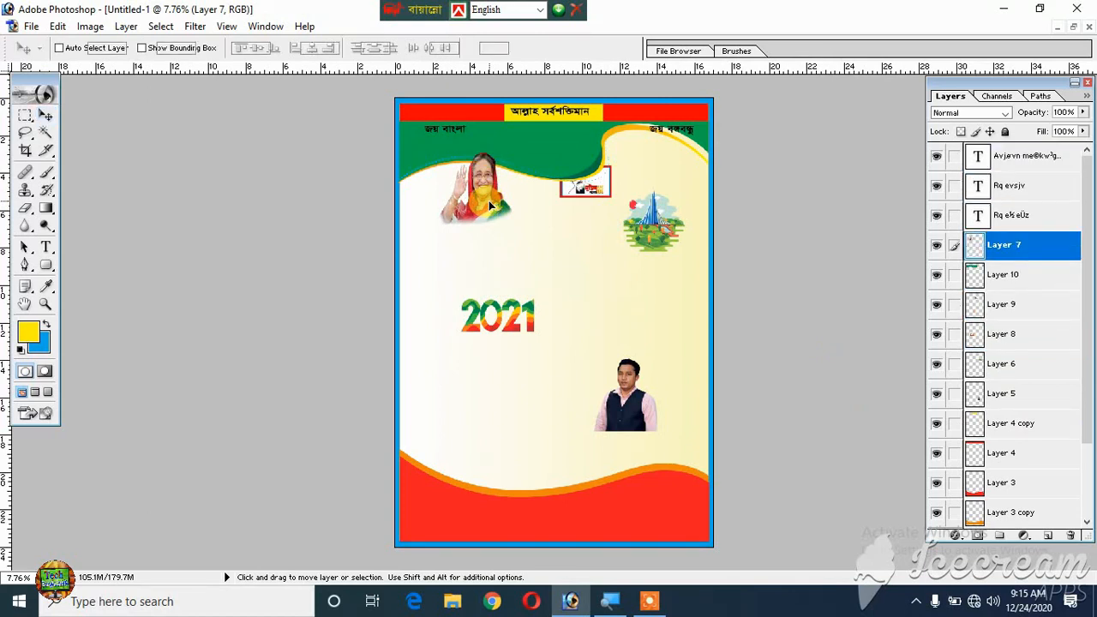
- Enlarge the waving woman's portrait proportionally to 155.3% and shift it toward the poster's left border
{"action": "key", "text": "ctrl+t"}
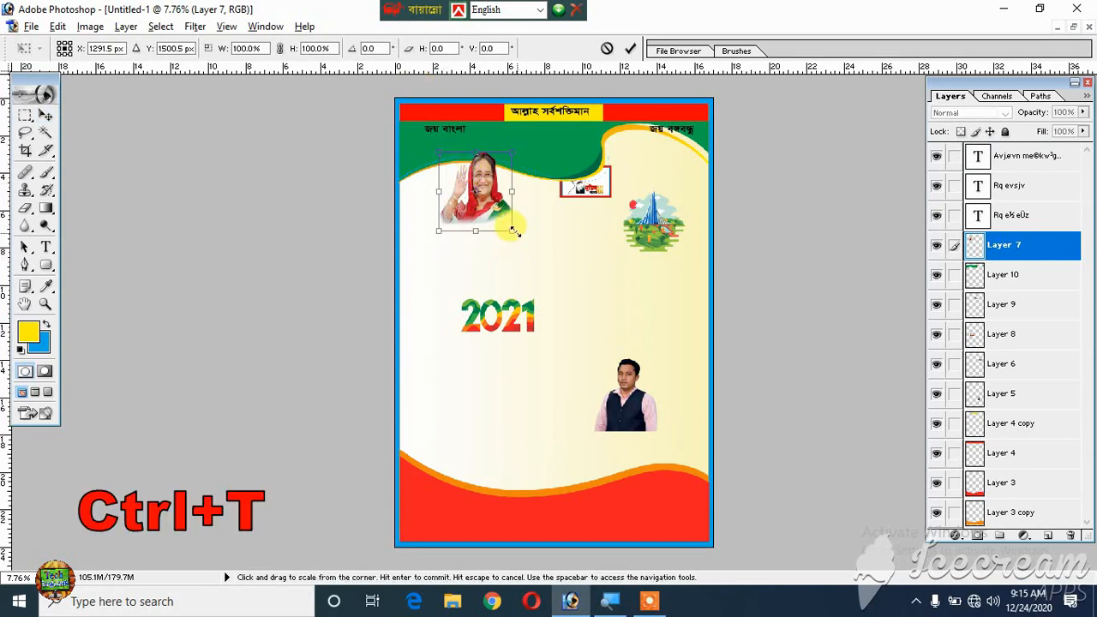
{"action": "left_click_drag", "start_coordinate": [510, 228], "coordinate": [531, 260]}
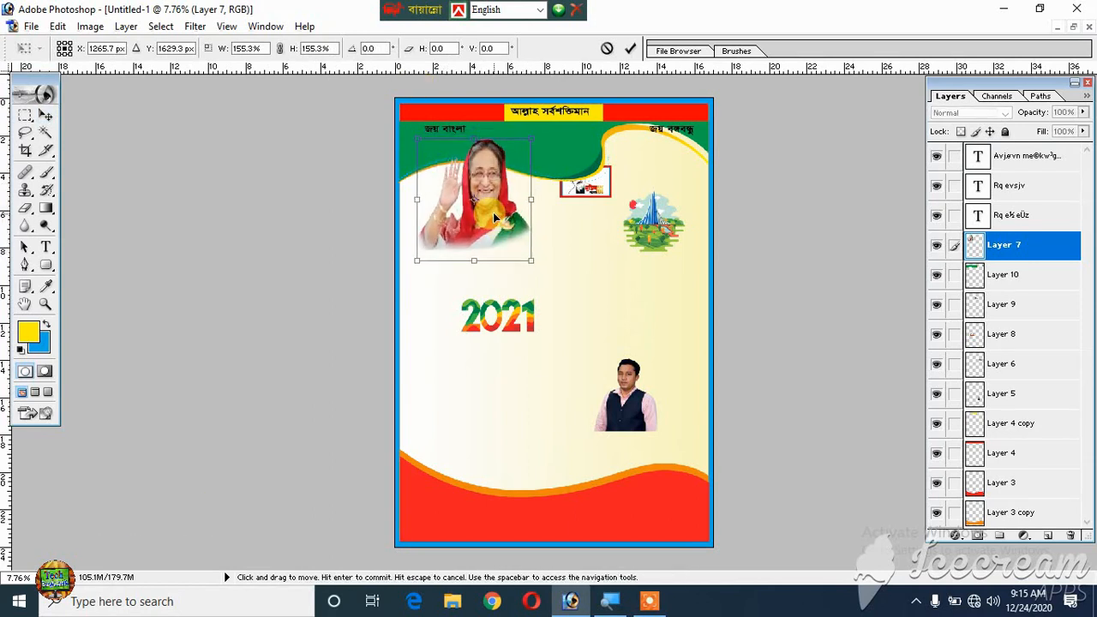
{"action": "left_click_drag", "start_coordinate": [494, 218], "coordinate": [480, 221]}
{"action": "key", "text": "Return"}
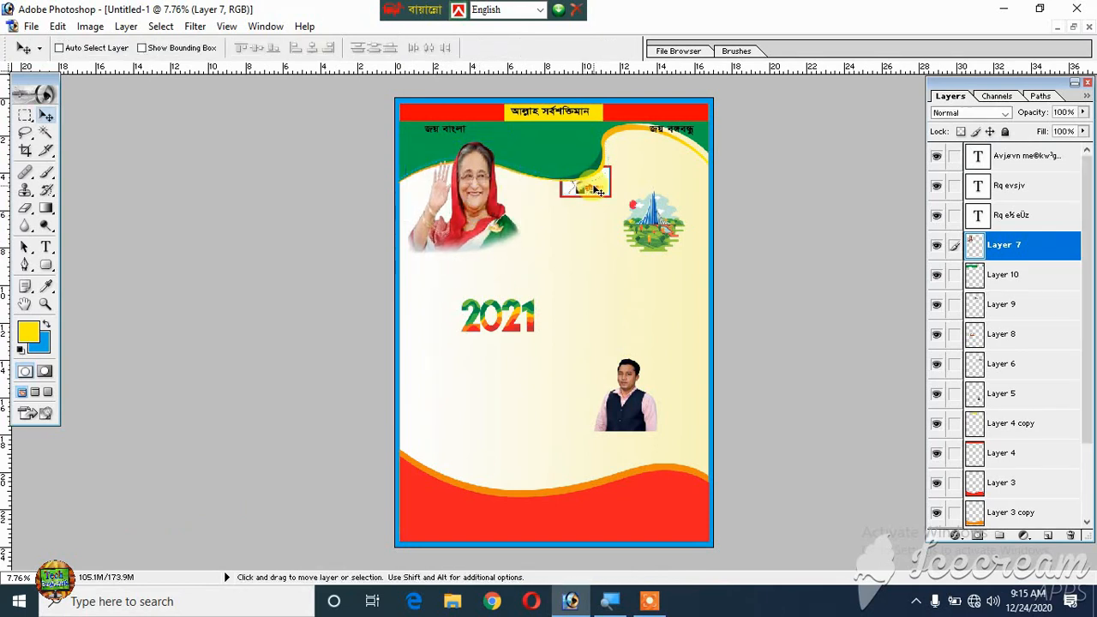
- Raise the red-framed logo's layer above the woman's portrait layer, directly below the text layers
{"action": "right_click", "coordinate": [599, 191]}
{"action": "left_click", "coordinate": [608, 198]}
{"action": "left_click_drag", "start_coordinate": [591, 186], "coordinate": [585, 201]}
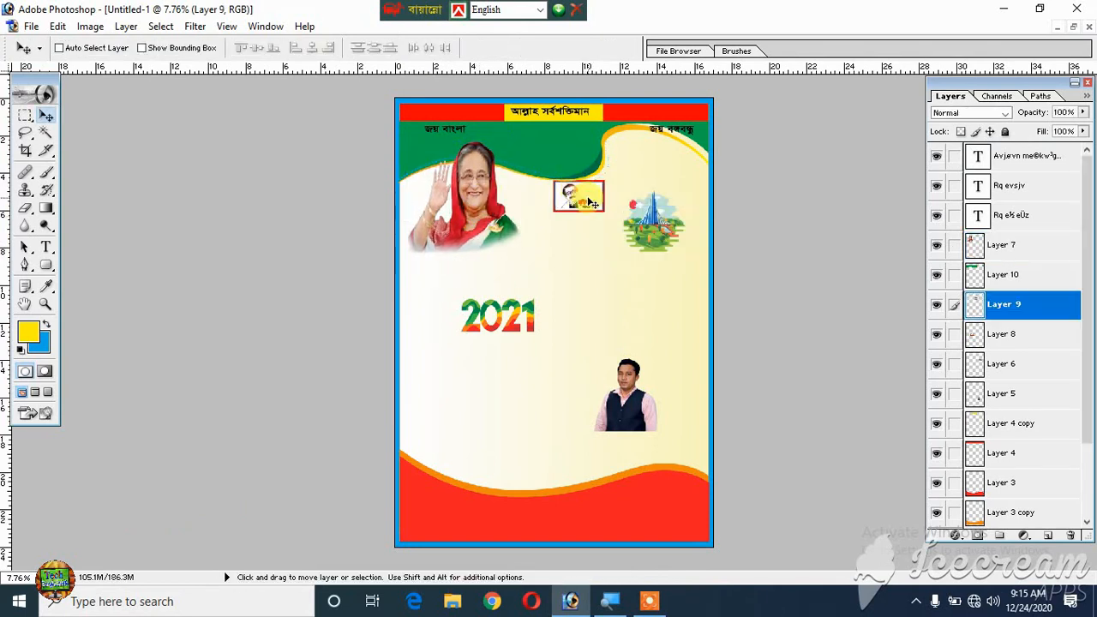
{"action": "key", "text": "ctrl+bracketright"}
{"action": "key", "text": "ctrl+bracketright"}
{"action": "key", "text": "ctrl+bracketright"}
{"action": "key", "text": "ctrl+bracketleft"}
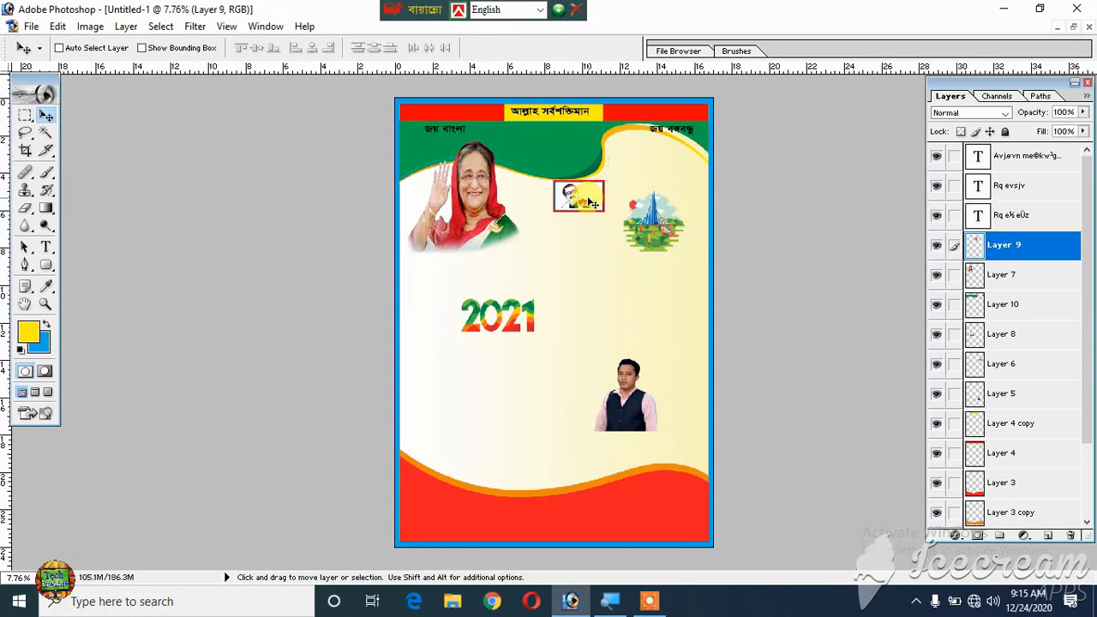
- Place the red-framed logo on the green wave beneath the header text and scale it proportionally to 130%
{"action": "left_click_drag", "start_coordinate": [581, 197], "coordinate": [583, 163]}
{"action": "key", "text": "ctrl+t"}
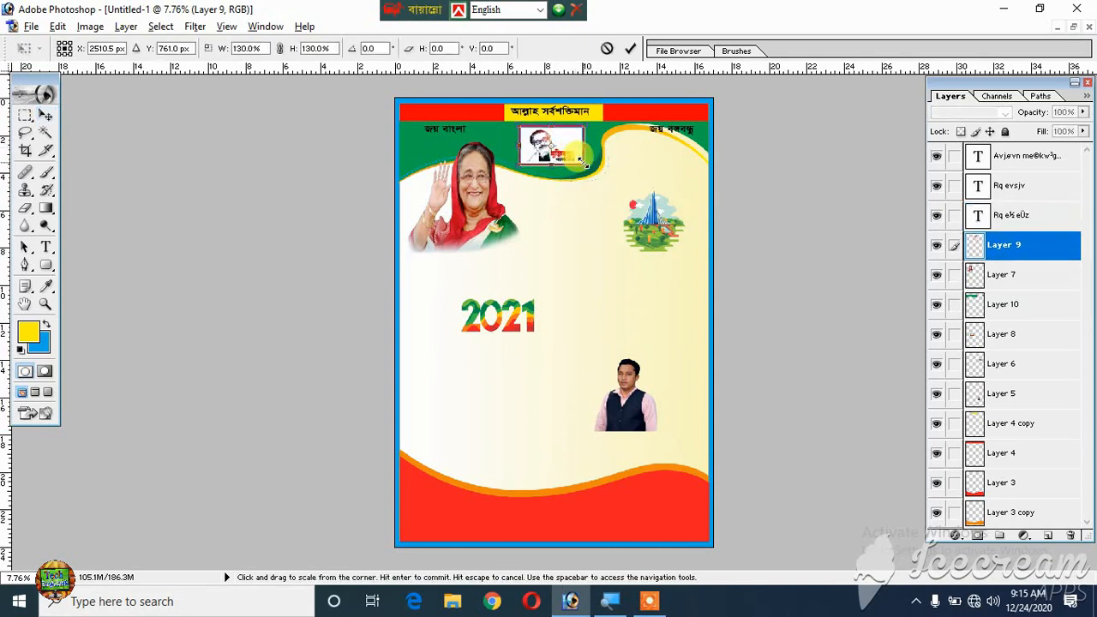
{"action": "key", "text": "Return"}
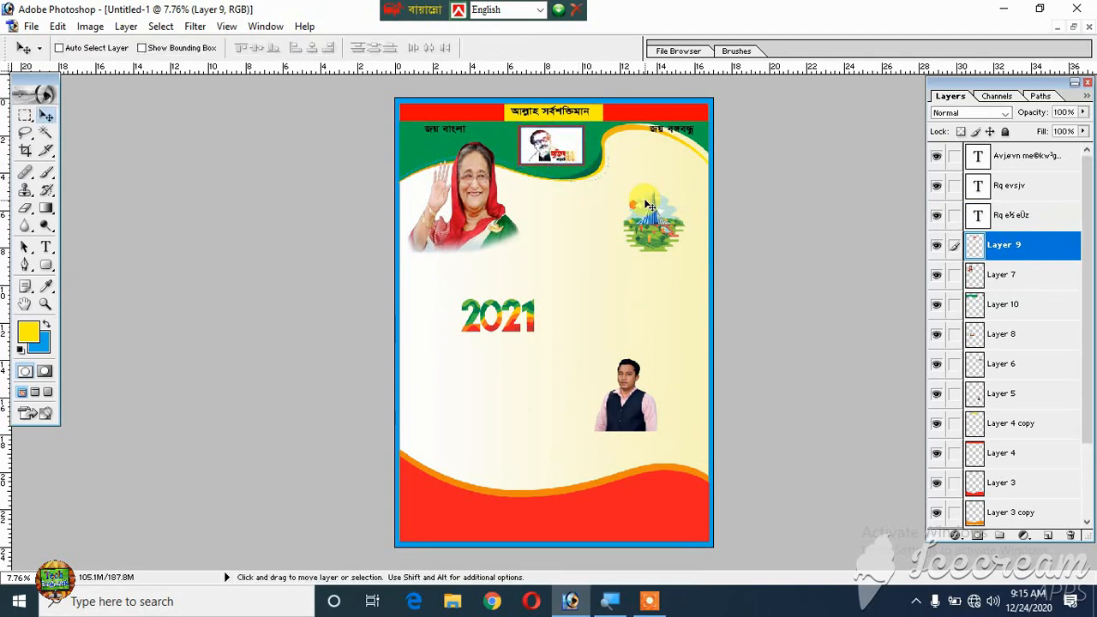
- Move the monument illustration up into the curve beneath the yellow-edged end of the green wave
{"action": "right_click", "coordinate": [649, 206]}
{"action": "left_click", "coordinate": [652, 209]}
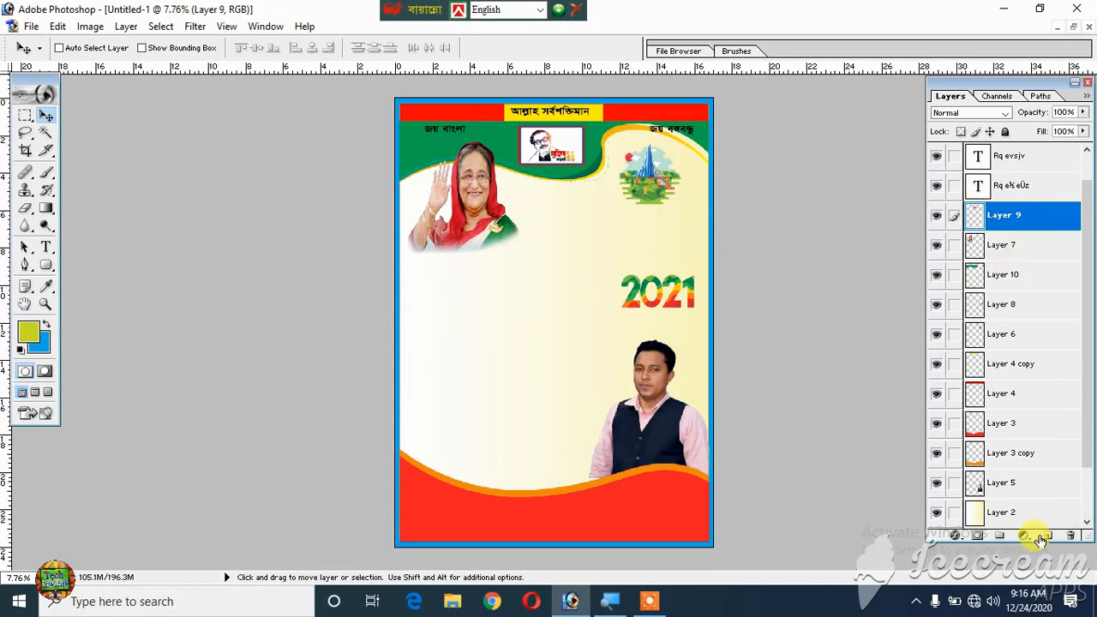
- On a new layer, fill a rectangle about 7 by 1.1 inches beside the man's portrait with the yellow-green foreground color and deselect
{"action": "left_click", "coordinate": [1046, 538]}
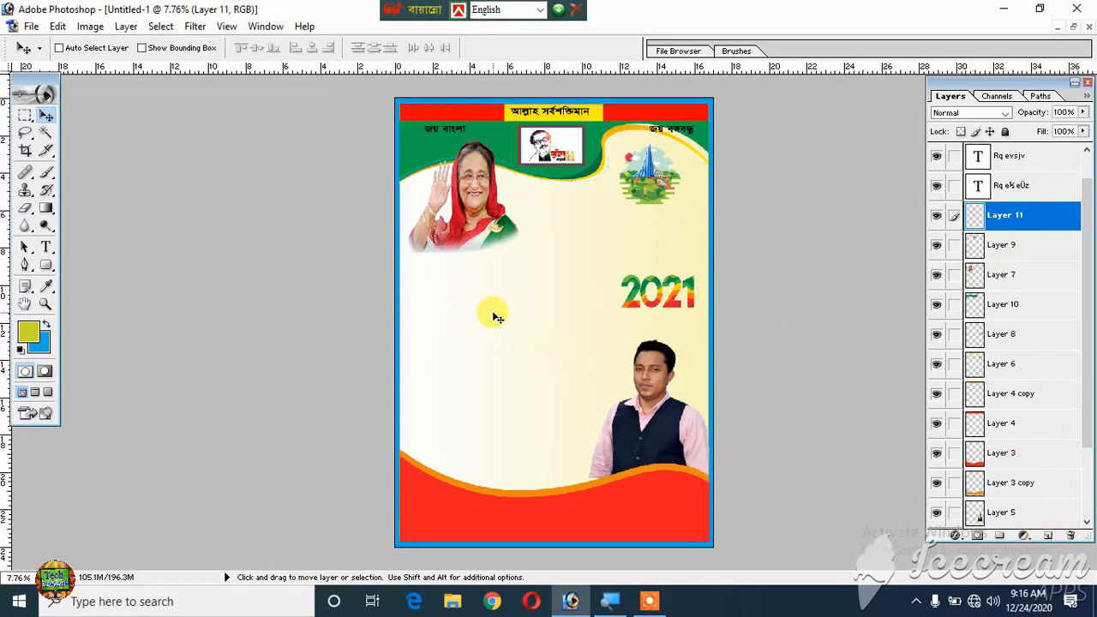
{"action": "left_click", "coordinate": [24, 119]}
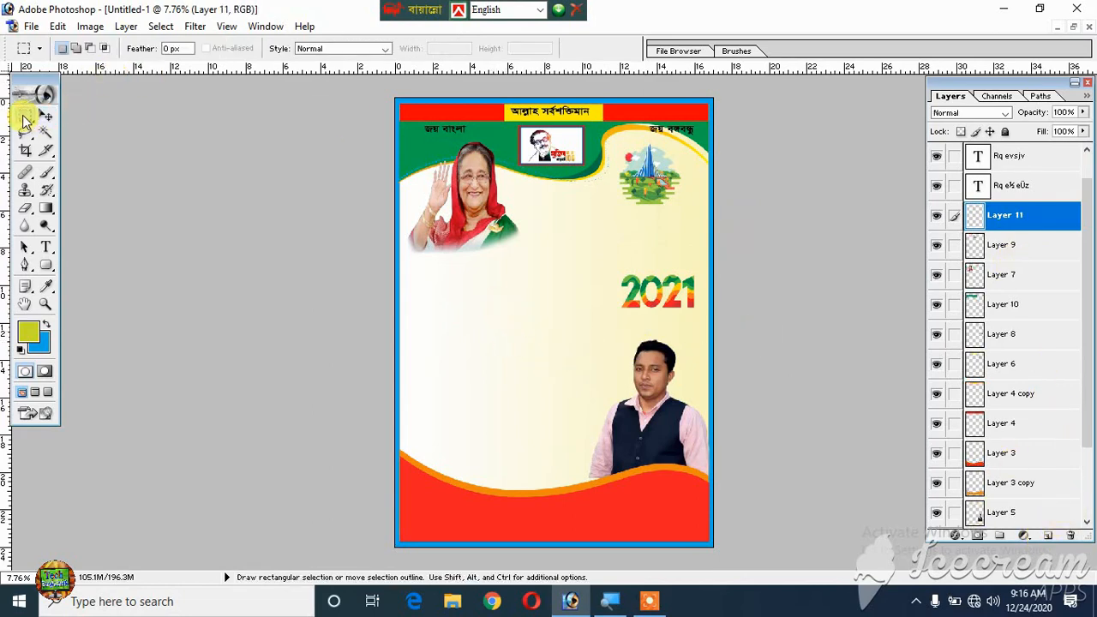
{"action": "left_click_drag", "start_coordinate": [413, 342], "coordinate": [536, 367]}
{"action": "key", "text": "ctrl+plus"}
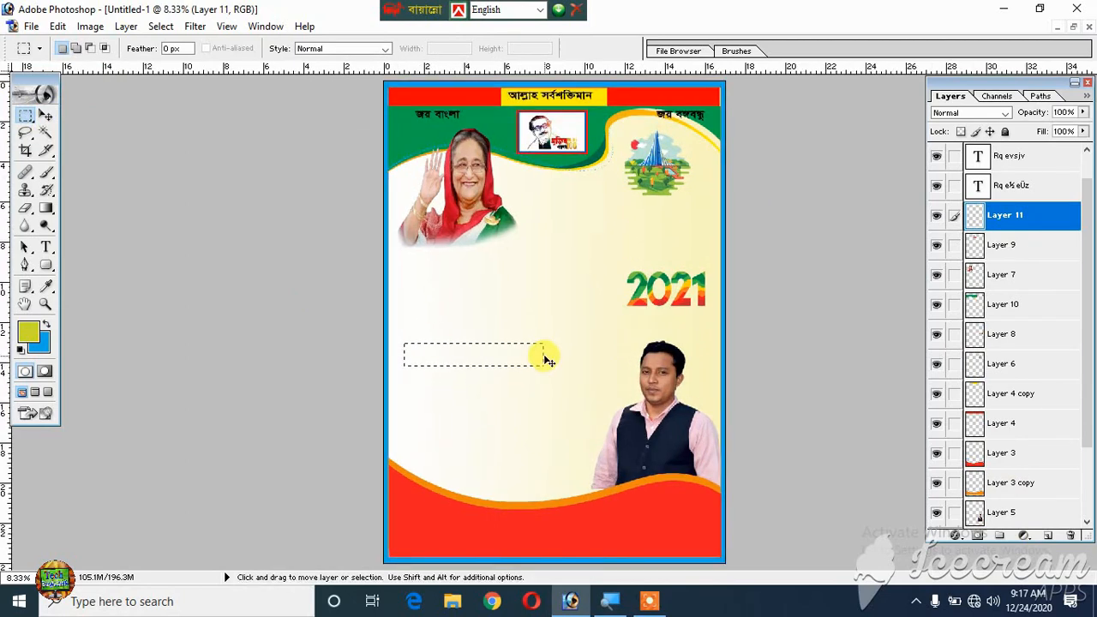
{"action": "key", "text": "ctrl+plus"}
{"action": "key", "text": "ctrl+plus"}
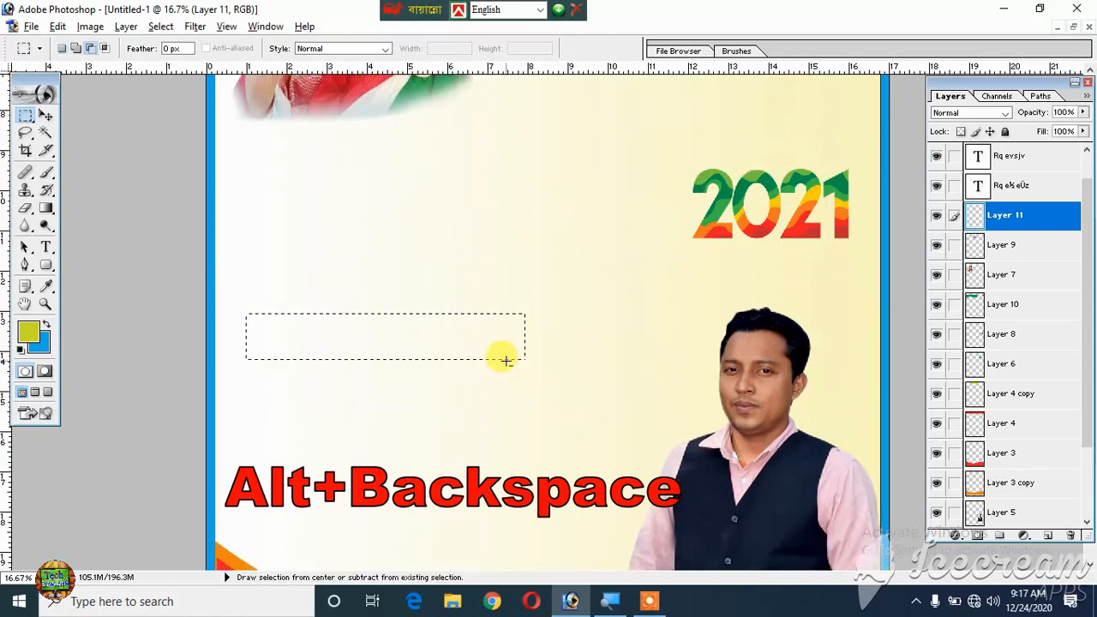
{"action": "key", "text": "alt+BackSpace"}
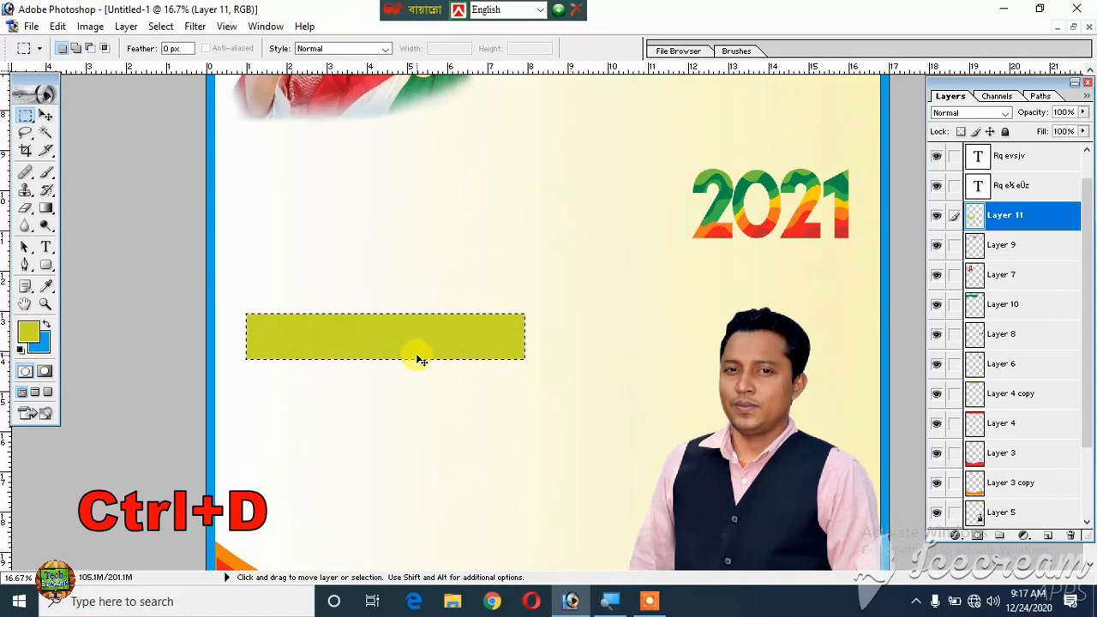
{"action": "key", "text": "ctrl+d"}
{"action": "key", "text": "t"}
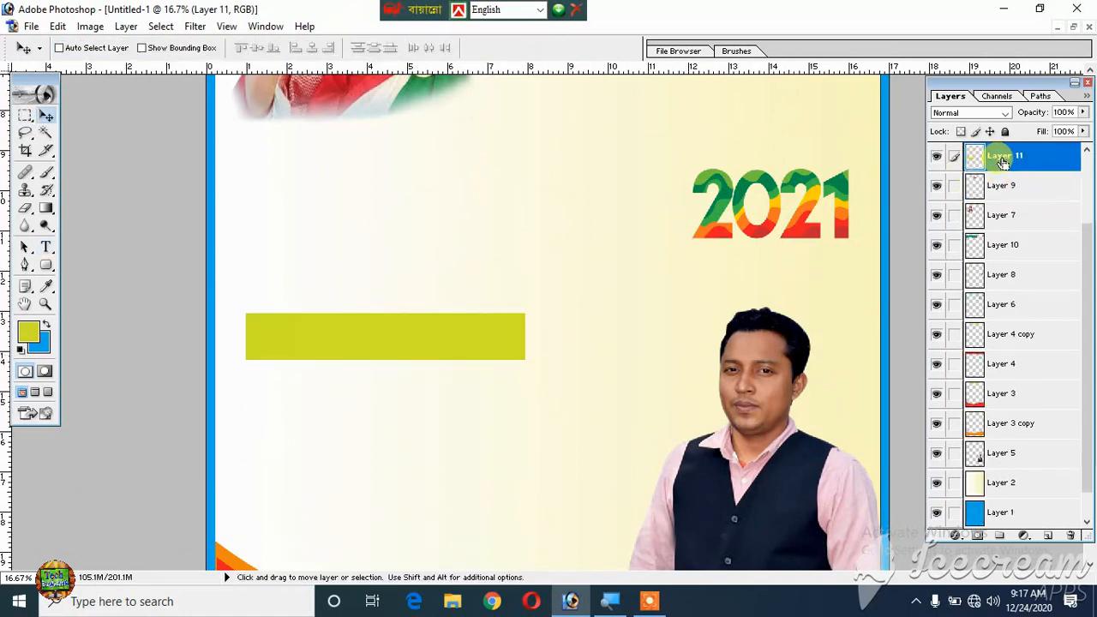
- Duplicate the yellow-green bar, load the copy as a selection, fill it with green (5ABB43), and deselect
{"action": "key", "text": "ctrl+j"}
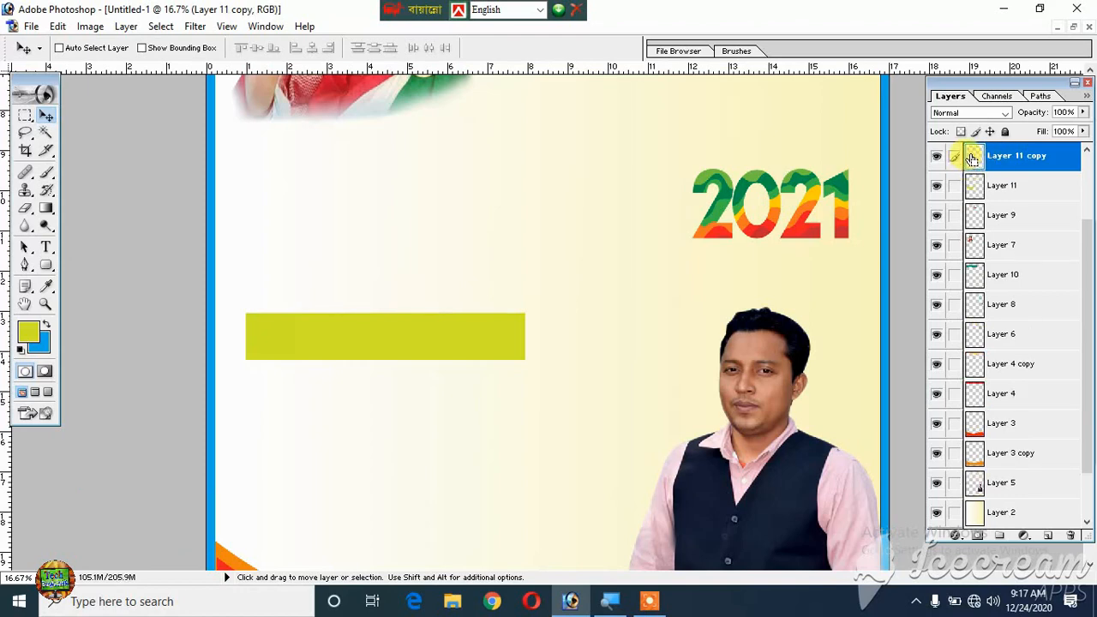
{"action": "left_click", "coordinate": [975, 159], "text": "ctrl"}
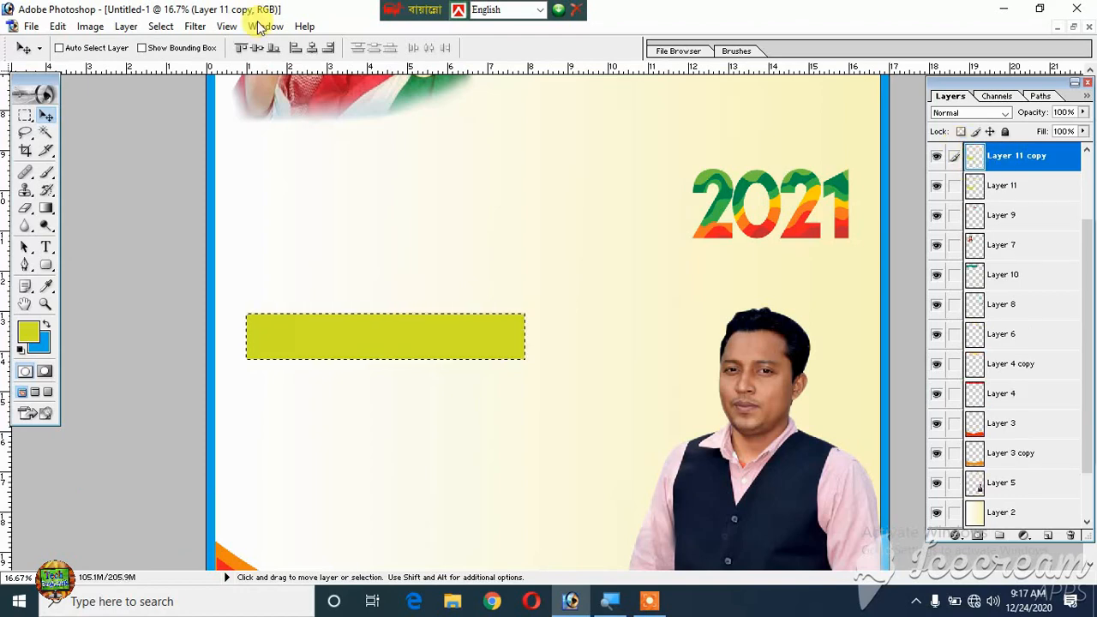
{"action": "left_click", "coordinate": [28, 328]}
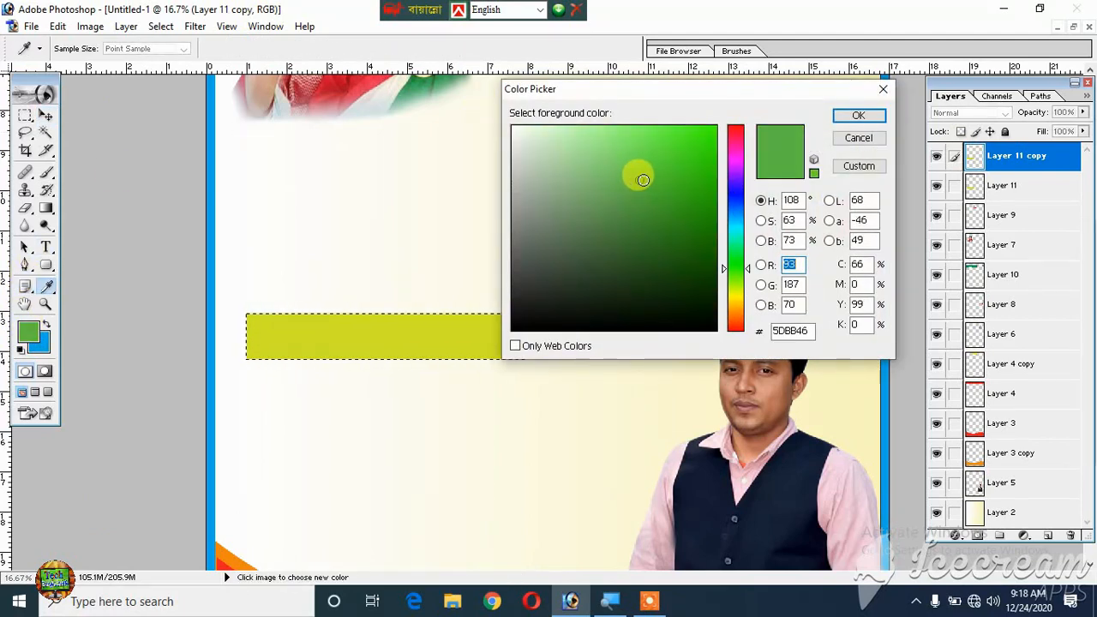
{"action": "left_click", "coordinate": [644, 180]}
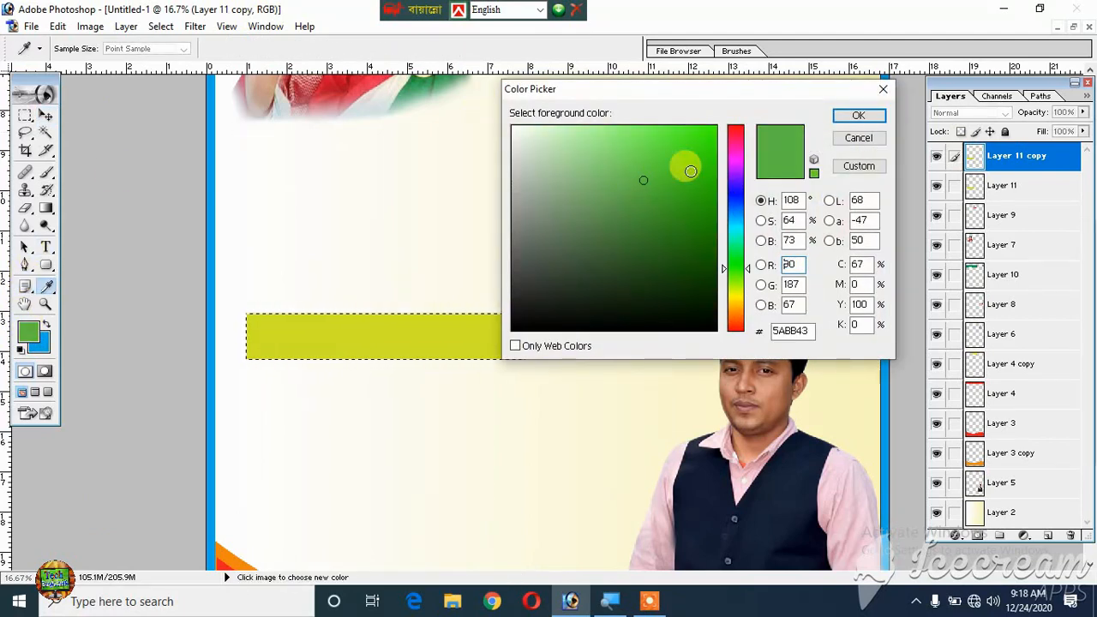
{"action": "left_click", "coordinate": [858, 116]}
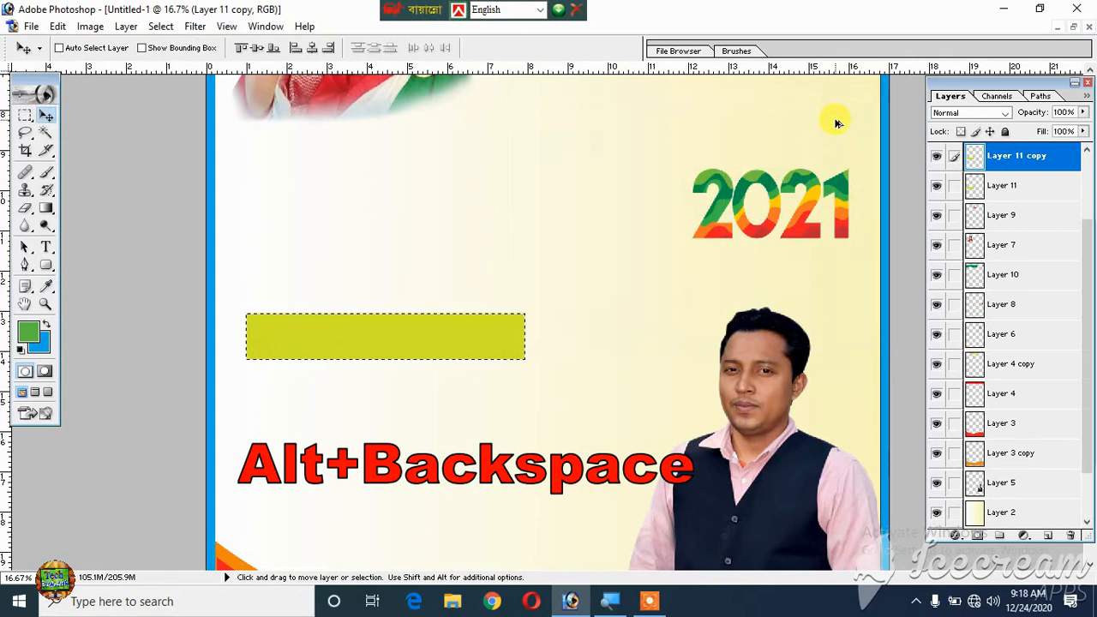
{"action": "key", "text": "alt+BackSpace"}
{"action": "key", "text": "ctrl+d"}
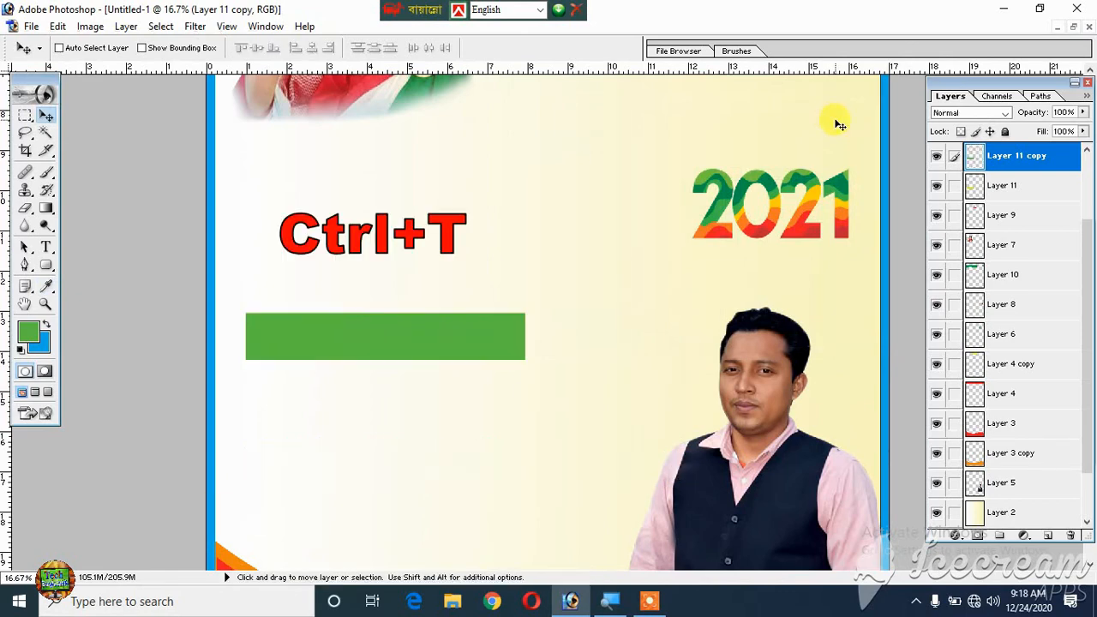
- Narrow the green bar evenly from both ends to 92.5% of its width and duplicate it onto a new layer
{"action": "key", "text": "ctrl+t"}
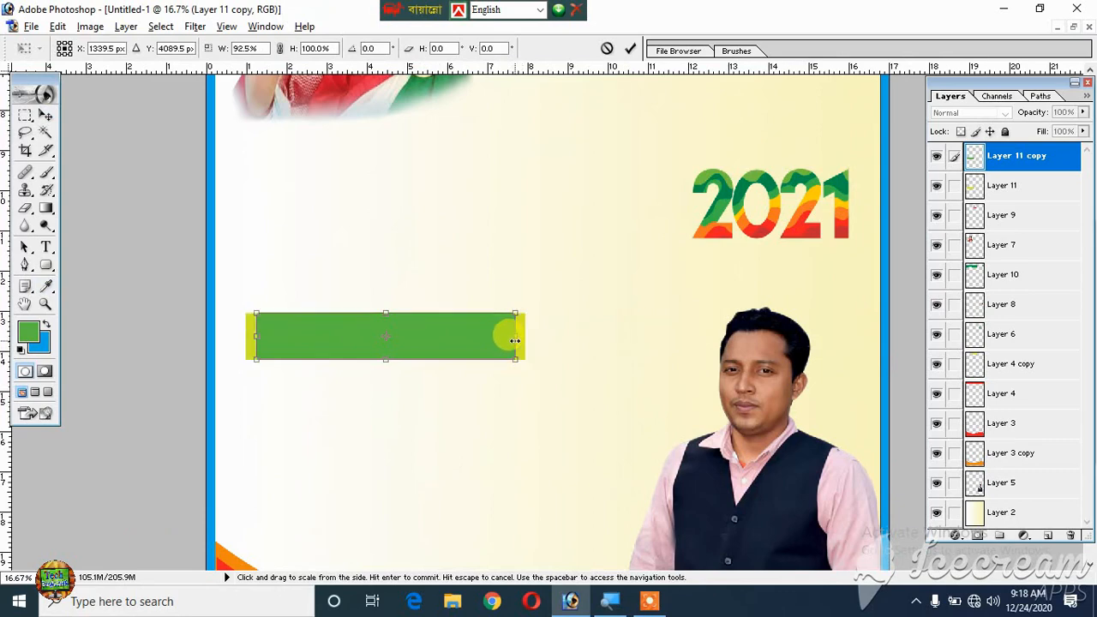
{"action": "key", "text": "Return"}
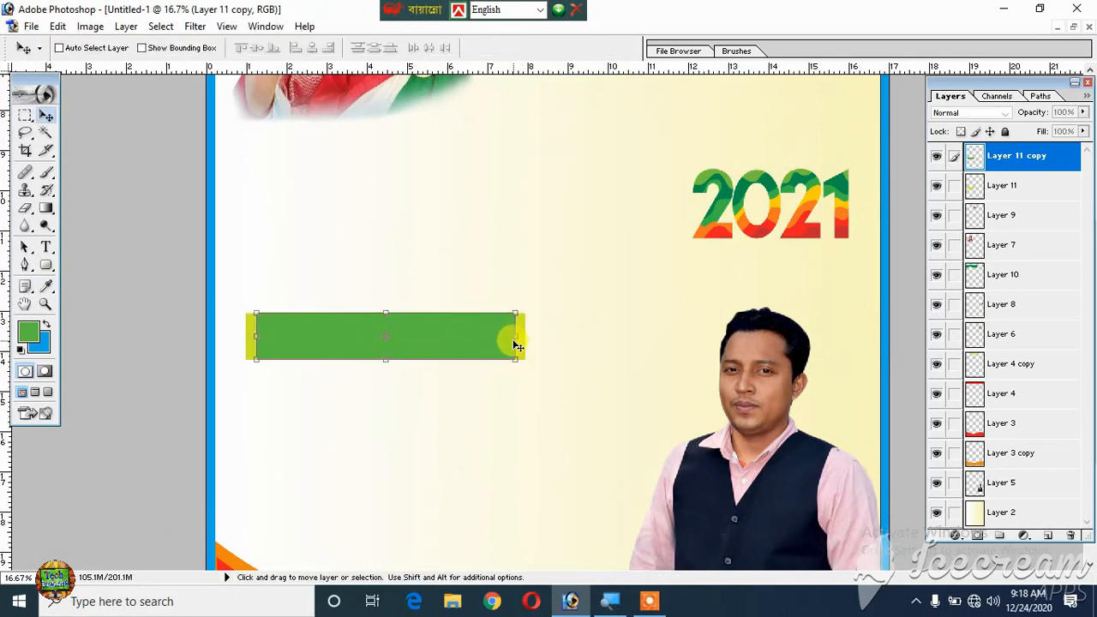
{"action": "key", "text": "ctrl+j"}
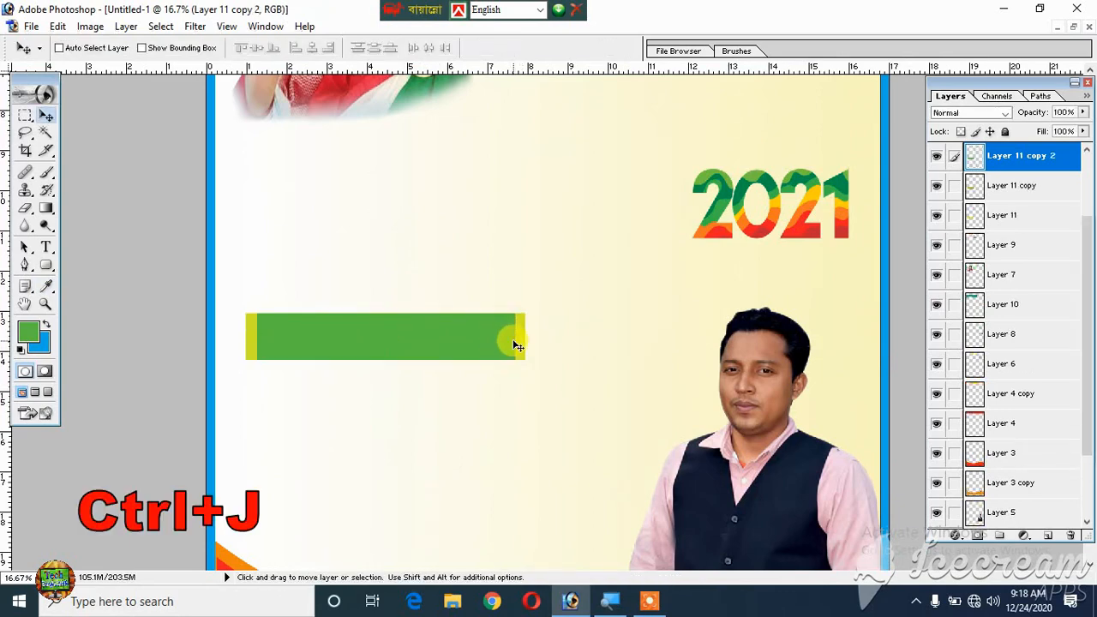
- Load the new bar copy as a selection, fill it with a darker green, and deselect
{"action": "left_click", "coordinate": [971, 165], "text": "ctrl"}
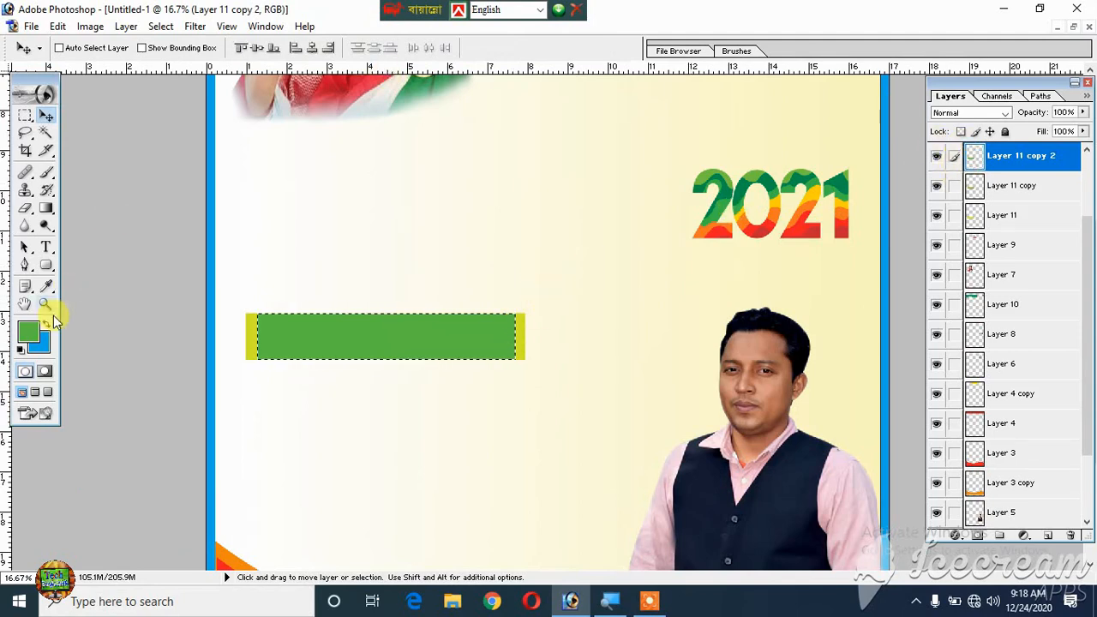
{"action": "left_click", "coordinate": [28, 335]}
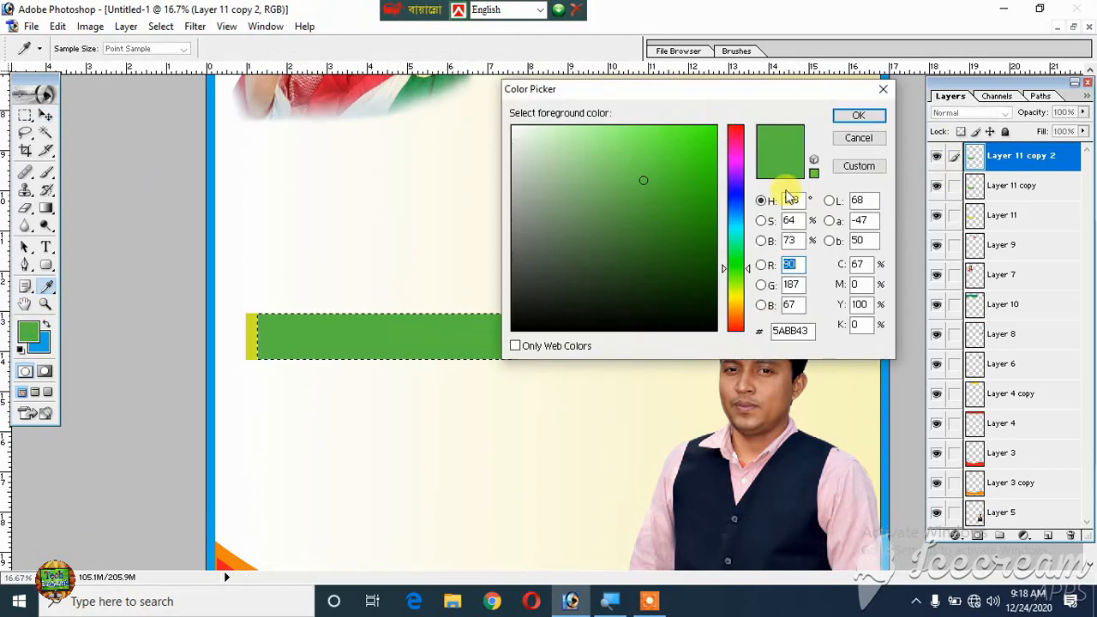
{"action": "left_click", "coordinate": [703, 204]}
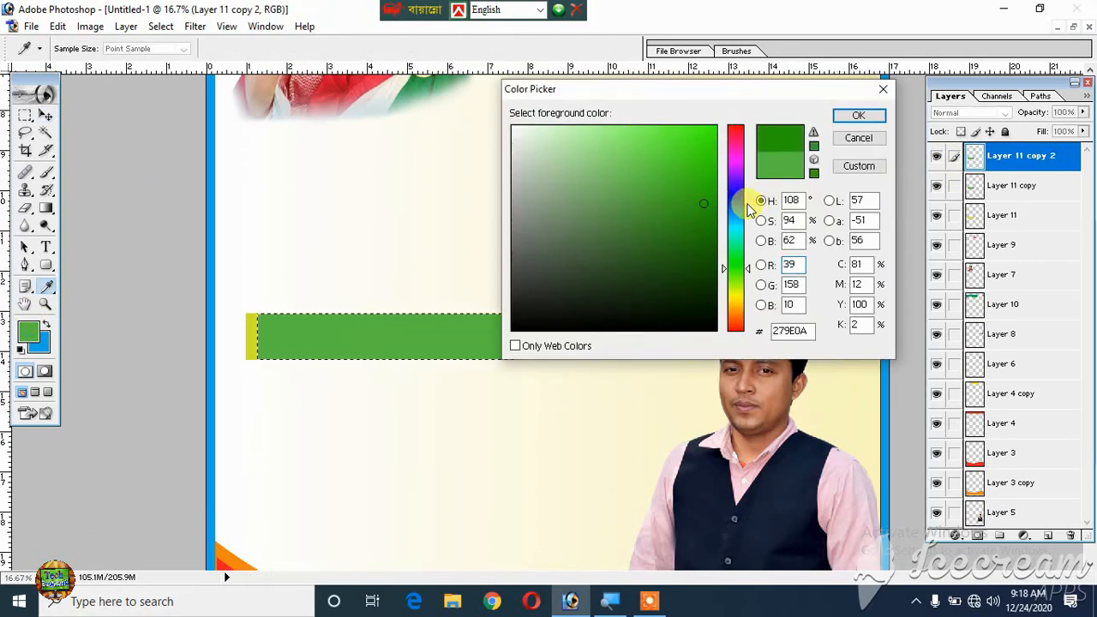
{"action": "left_click", "coordinate": [774, 140]}
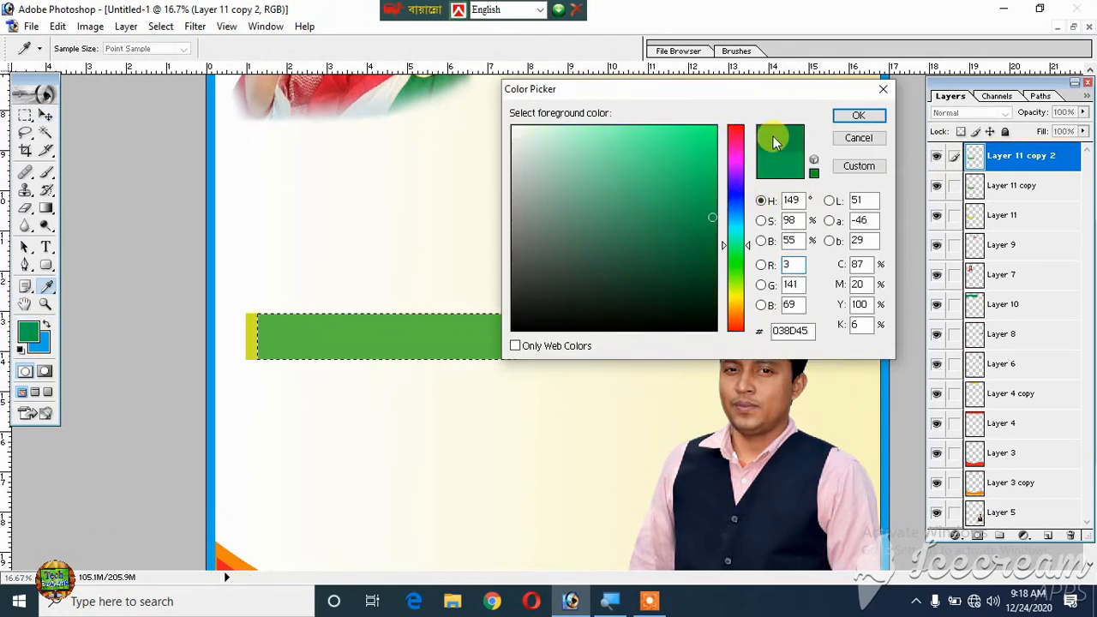
{"action": "left_click", "coordinate": [858, 115]}
{"action": "key", "text": "v"}
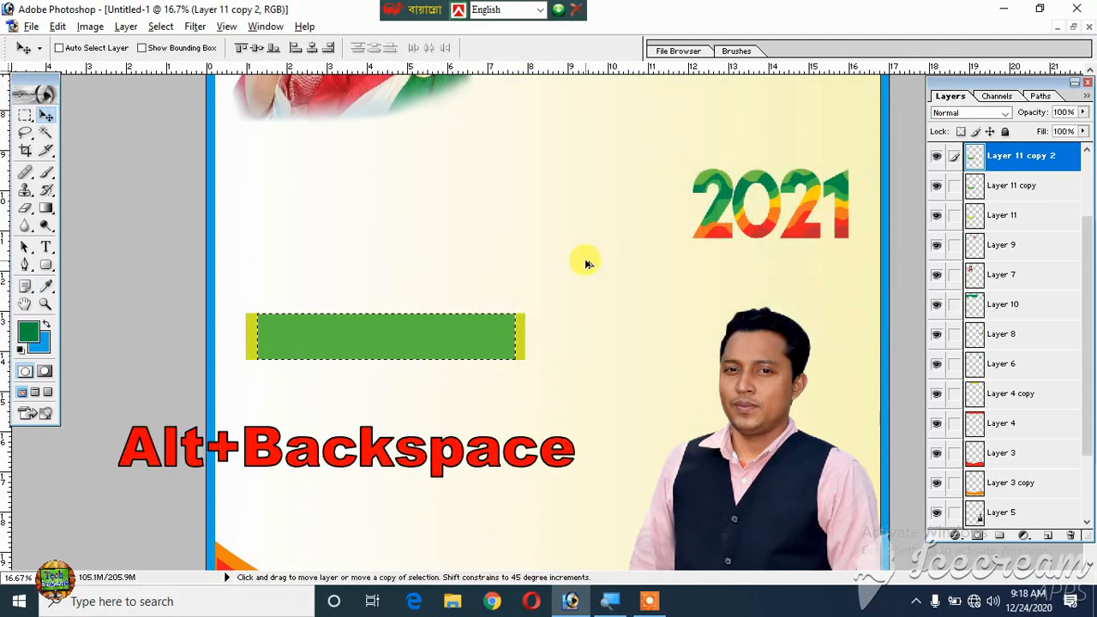
{"action": "key", "text": "alt+BackSpace"}
{"action": "key", "text": "ctrl+d"}
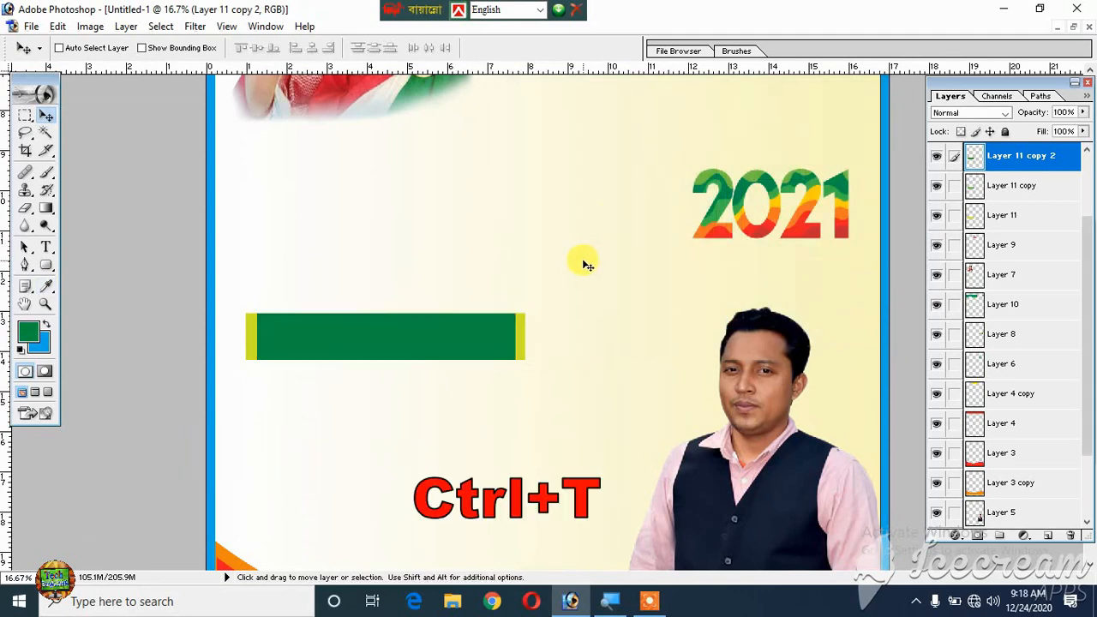
- Narrow the dark green bar evenly from both ends to 94.4% of its width
{"action": "key", "text": "ctrl+t"}
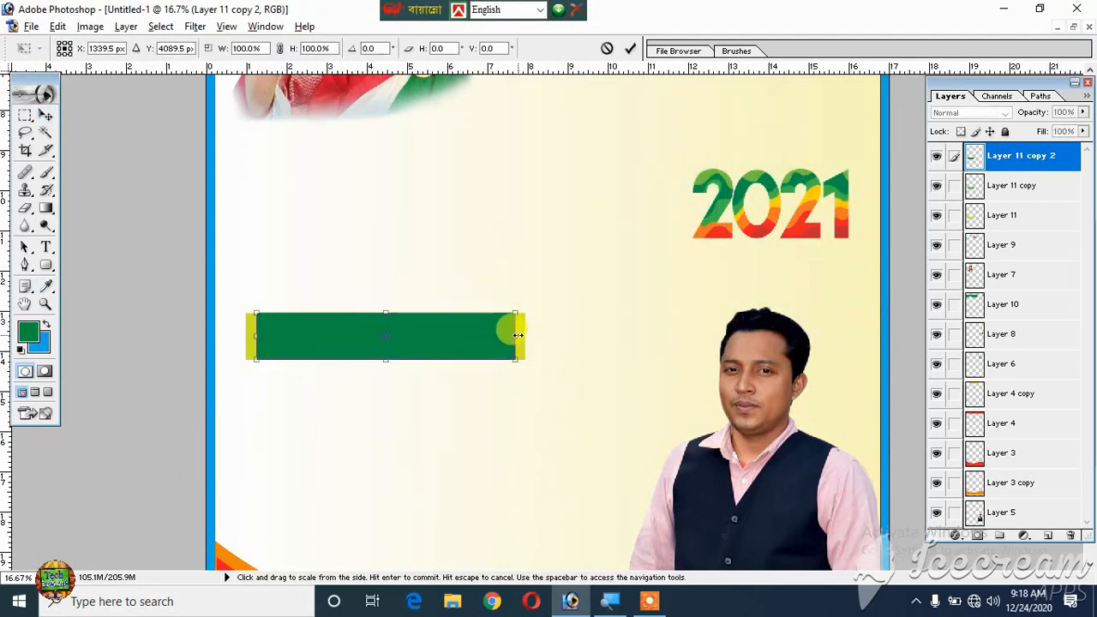
{"action": "left_click_drag", "start_coordinate": [517, 335], "coordinate": [512, 335]}
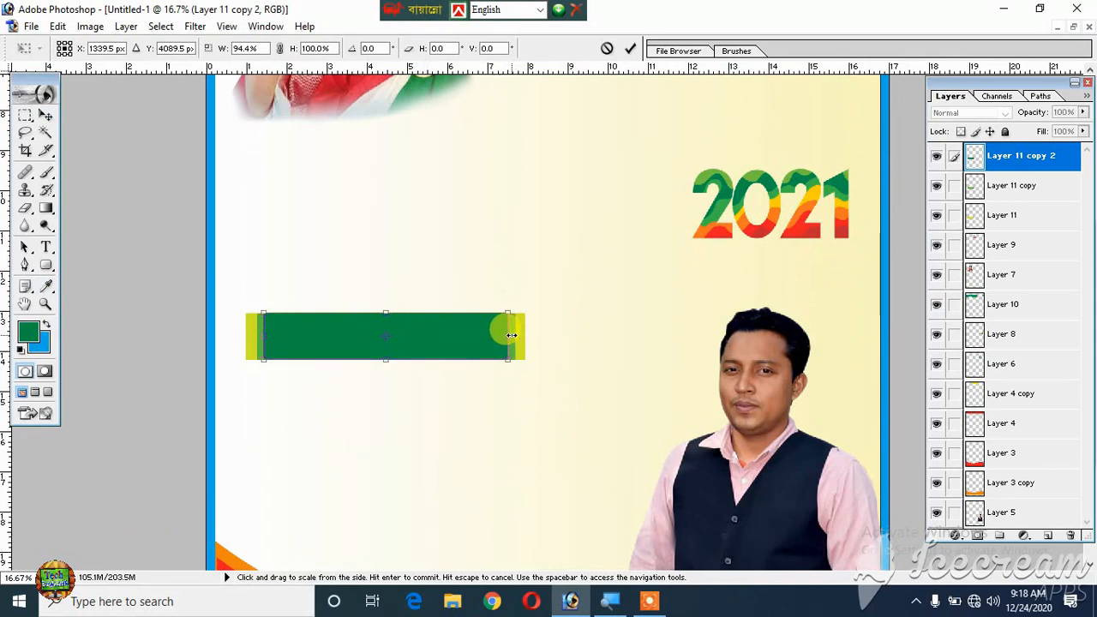
{"action": "key", "text": "Return"}
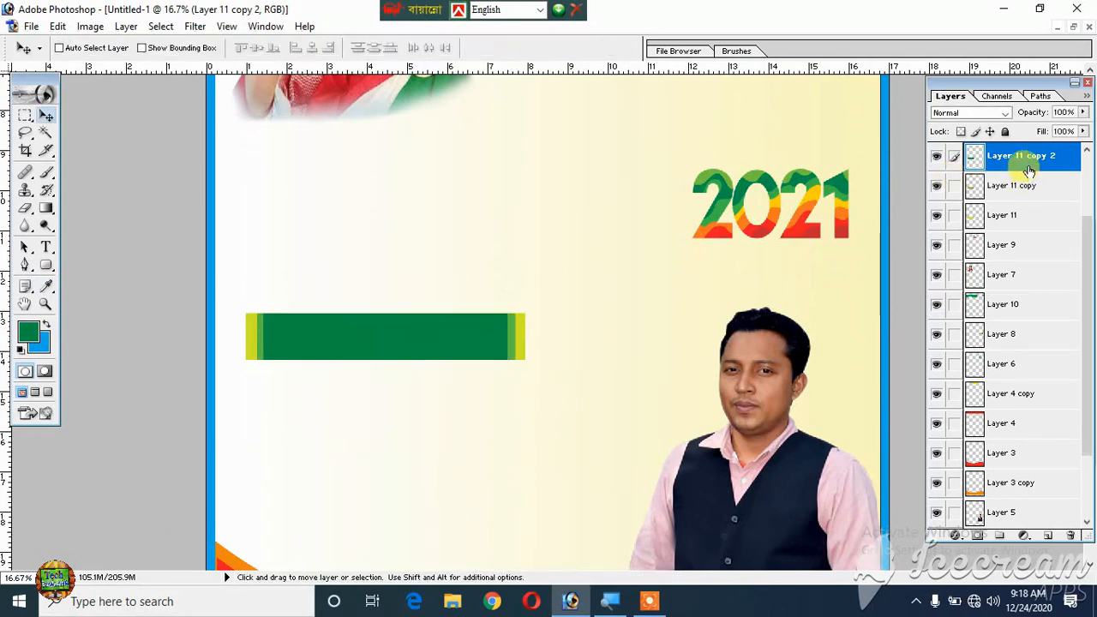
- Merge the three bar layers into one and move the merged bar about 1.3 inches down beside the man's portrait
{"action": "key", "text": "ctrl+e"}
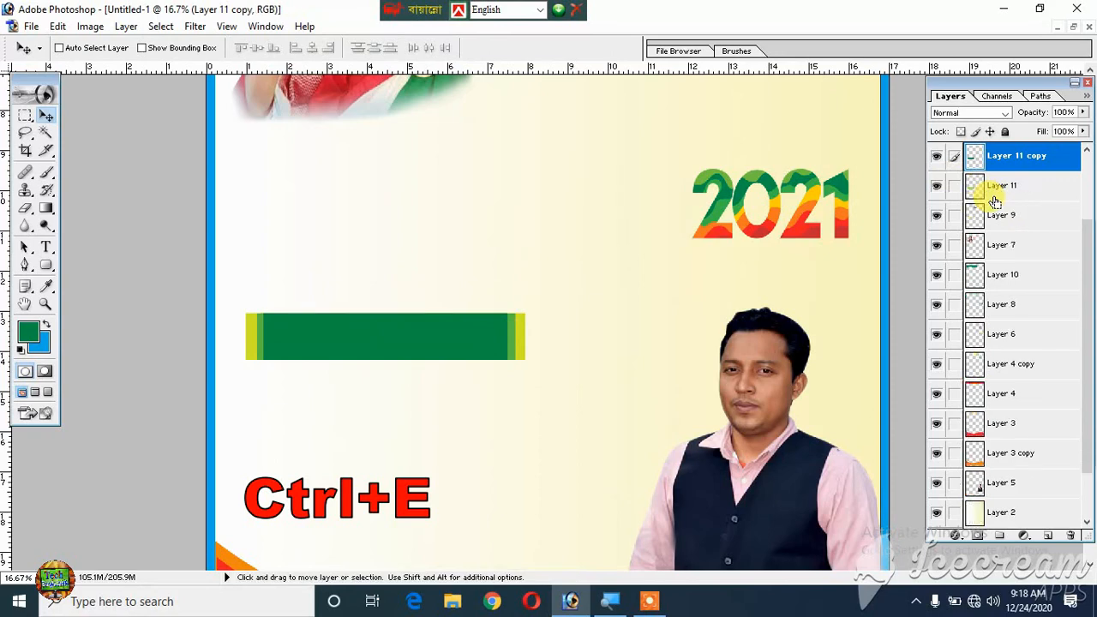
{"action": "key", "text": "ctrl+e"}
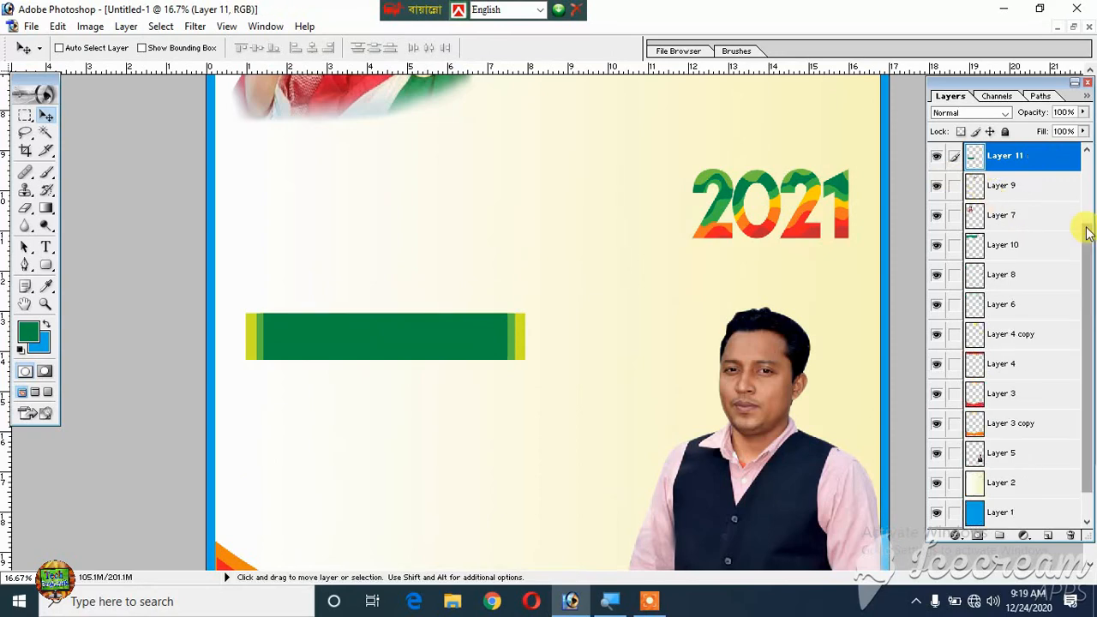
{"action": "key", "text": "ctrl+minus"}
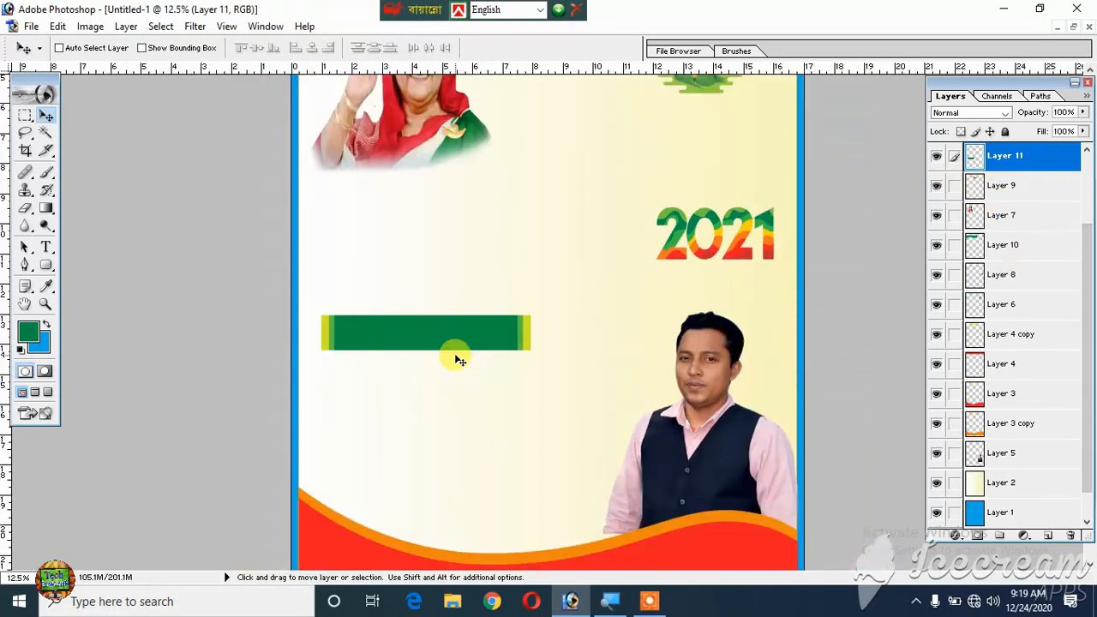
{"action": "left_click_drag", "start_coordinate": [454, 353], "coordinate": [451, 398]}
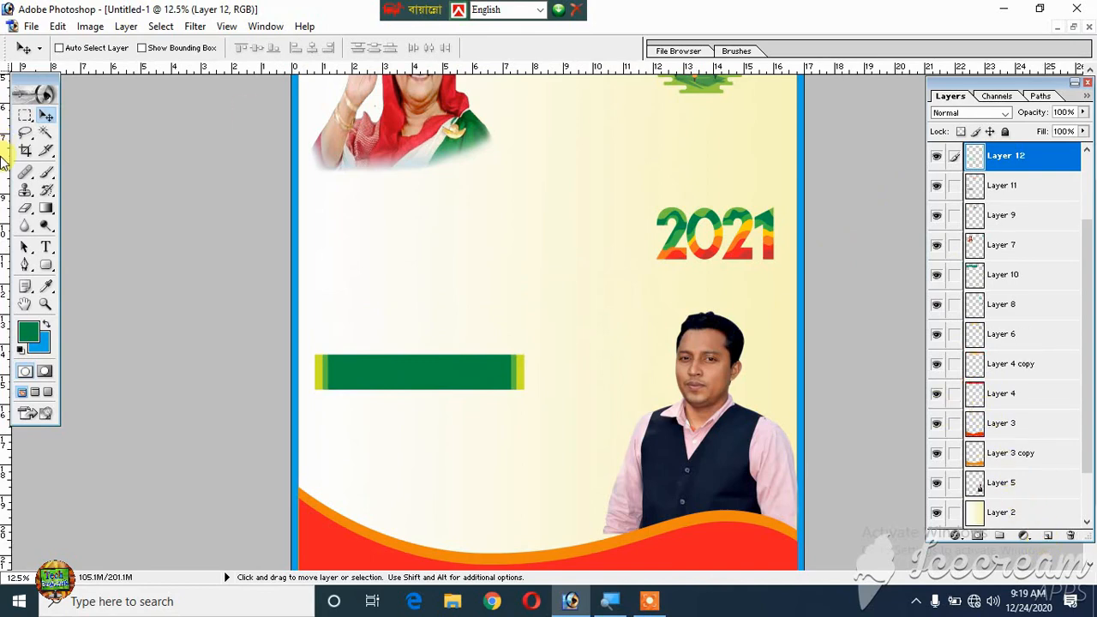
- On a new layer, select a rectangle about 7 by 1.3 inches between the woman's portrait and the green bar
{"action": "left_click", "coordinate": [24, 116]}
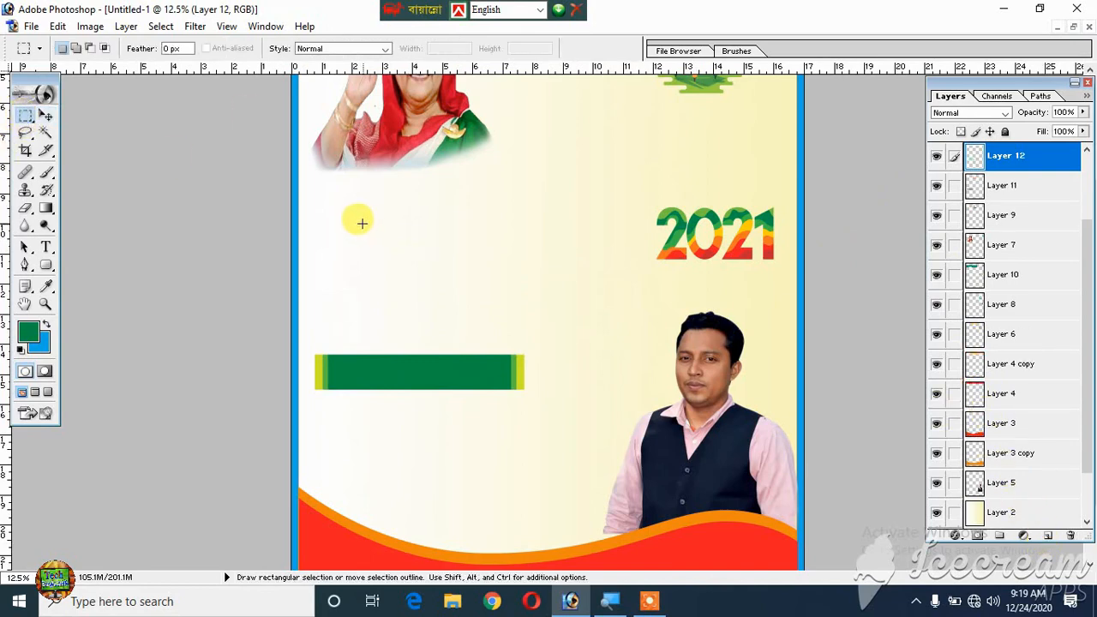
{"action": "left_click_drag", "start_coordinate": [349, 225], "coordinate": [561, 264]}
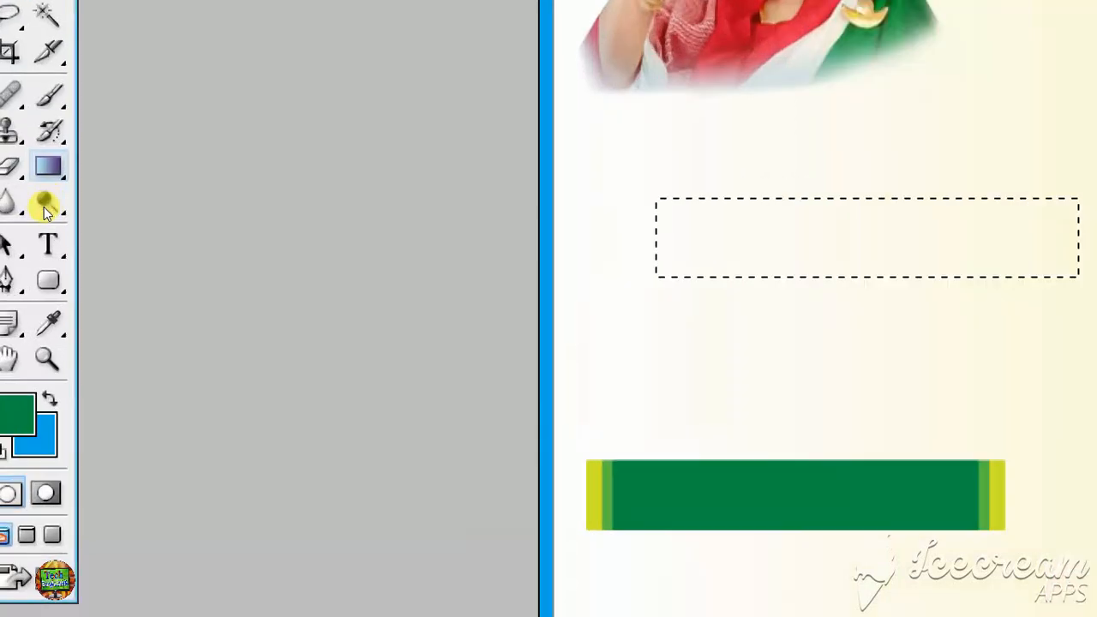
- Fill the rectangular selection with a gradient from white (FFFFFF) to light blue (8CD9FB) running along its length, and deselect
{"action": "left_click", "coordinate": [46, 209]}
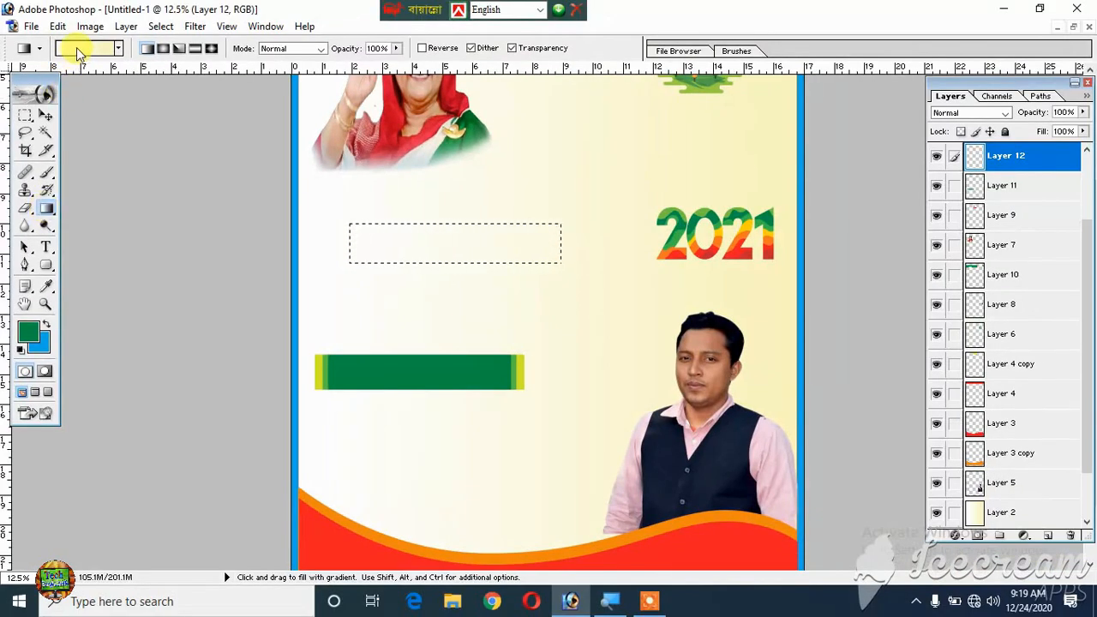
{"action": "left_click", "coordinate": [81, 48]}
{"action": "left_click", "coordinate": [637, 369]}
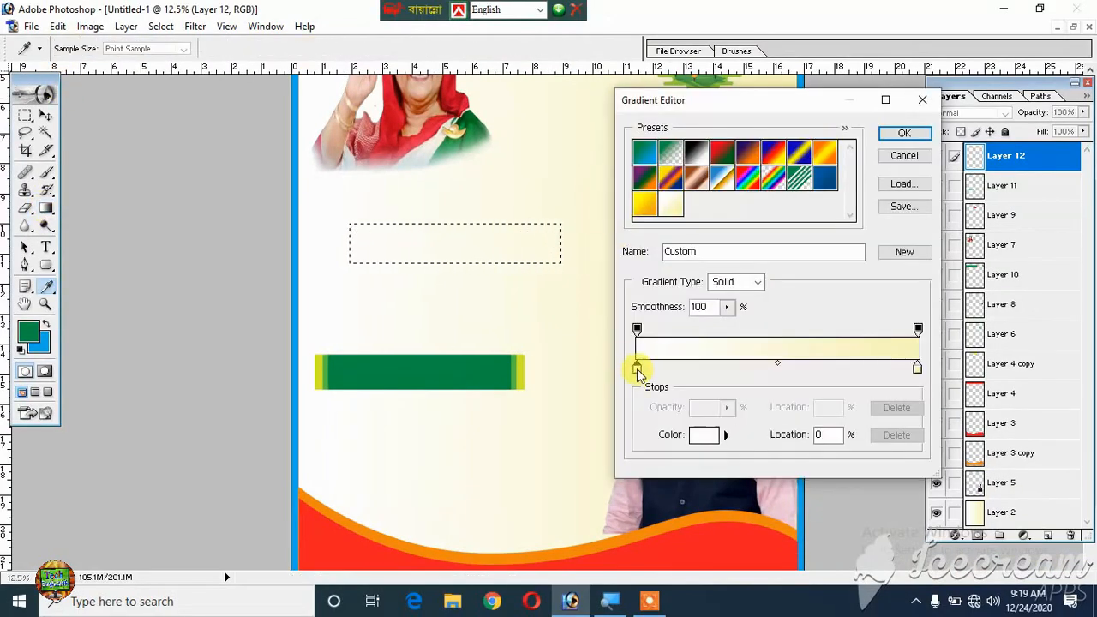
{"action": "left_click", "coordinate": [703, 435]}
{"action": "left_click", "coordinate": [490, 99]}
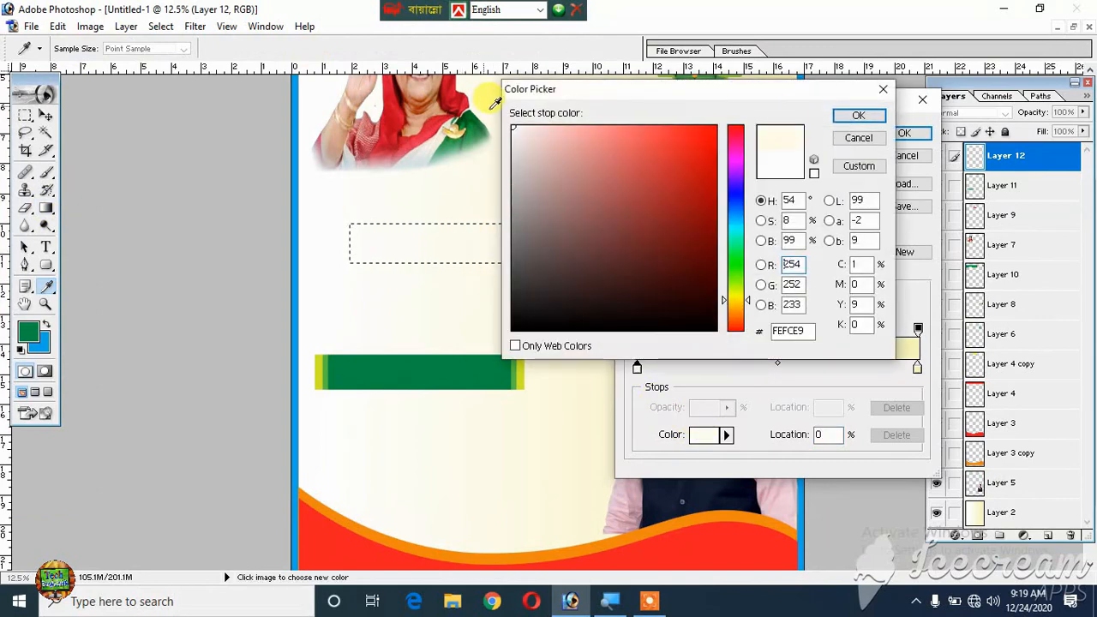
{"action": "left_click_drag", "start_coordinate": [588, 159], "coordinate": [452, 117]}
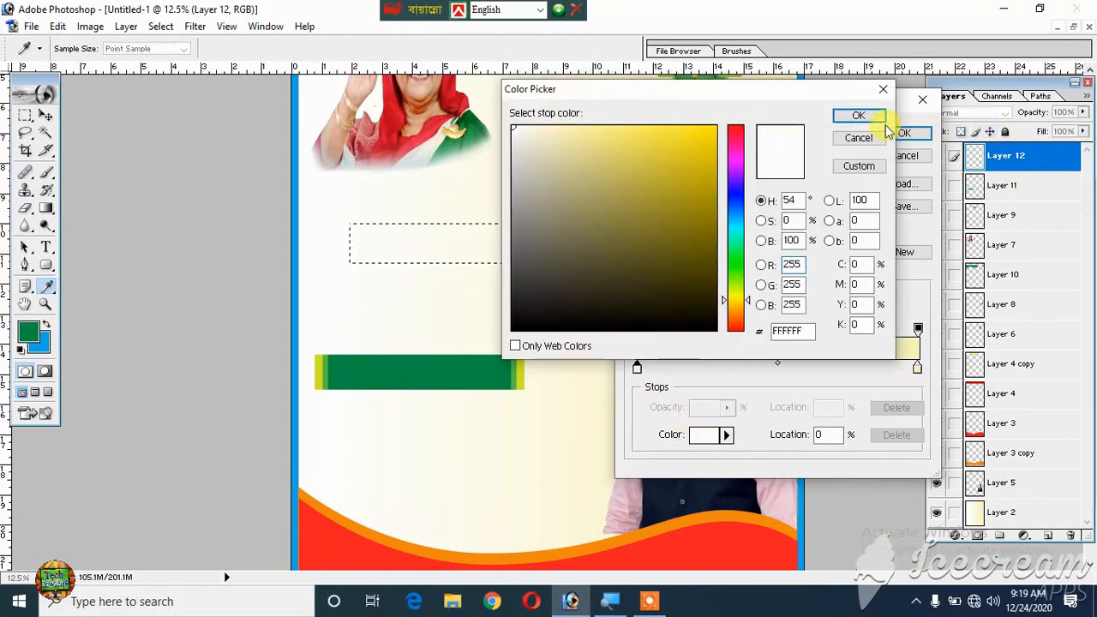
{"action": "left_click", "coordinate": [860, 116]}
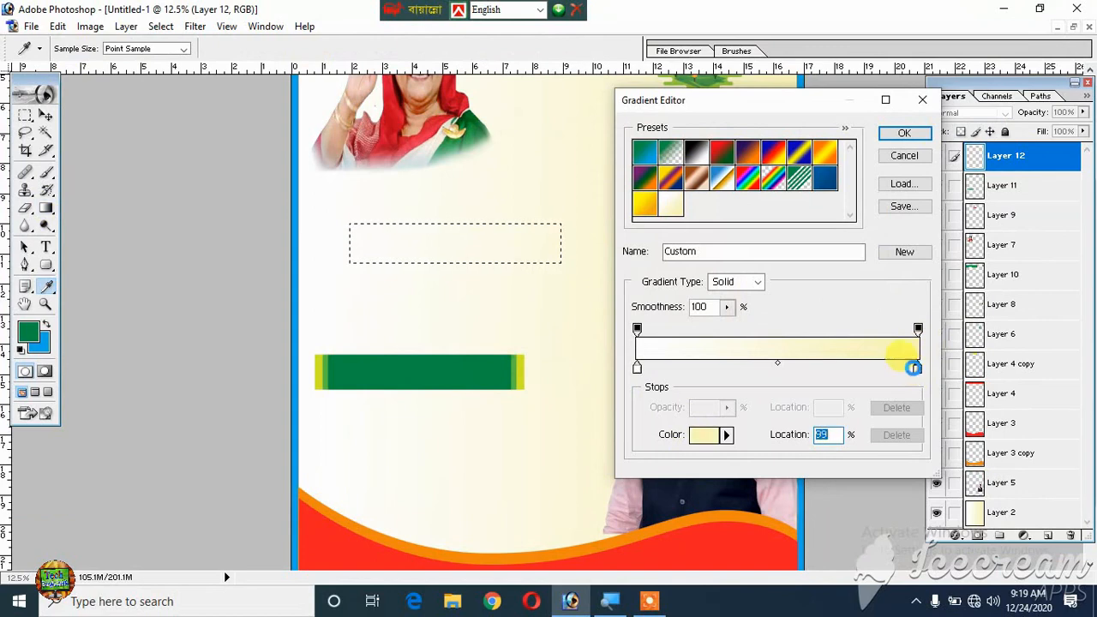
{"action": "double_click", "coordinate": [913, 368]}
{"action": "left_click", "coordinate": [736, 218]}
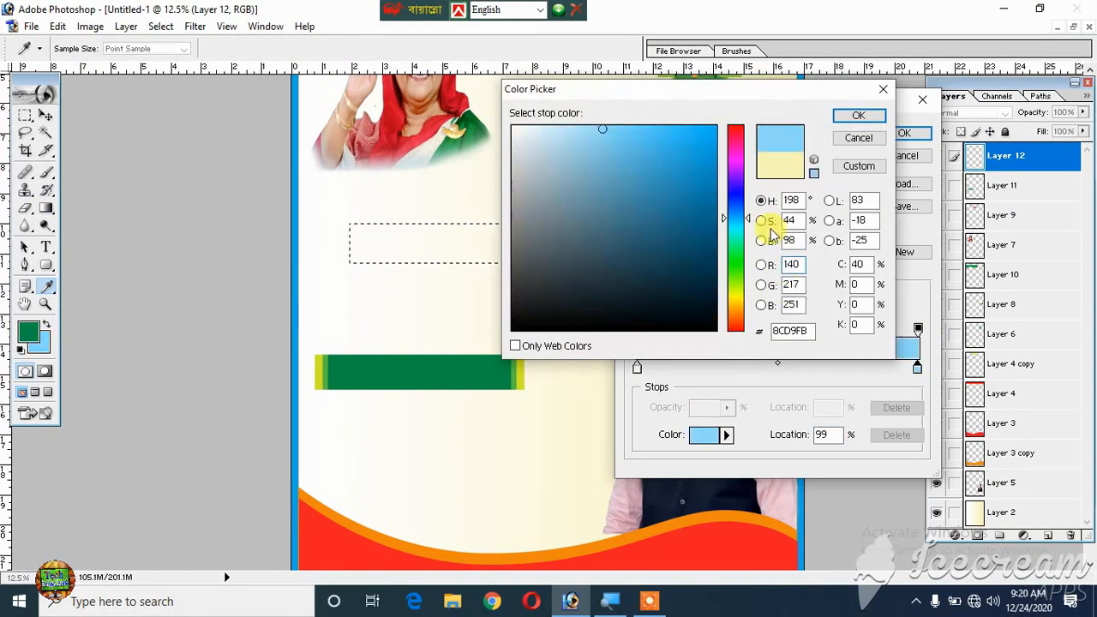
{"action": "left_click", "coordinate": [861, 116]}
{"action": "left_click", "coordinate": [901, 134]}
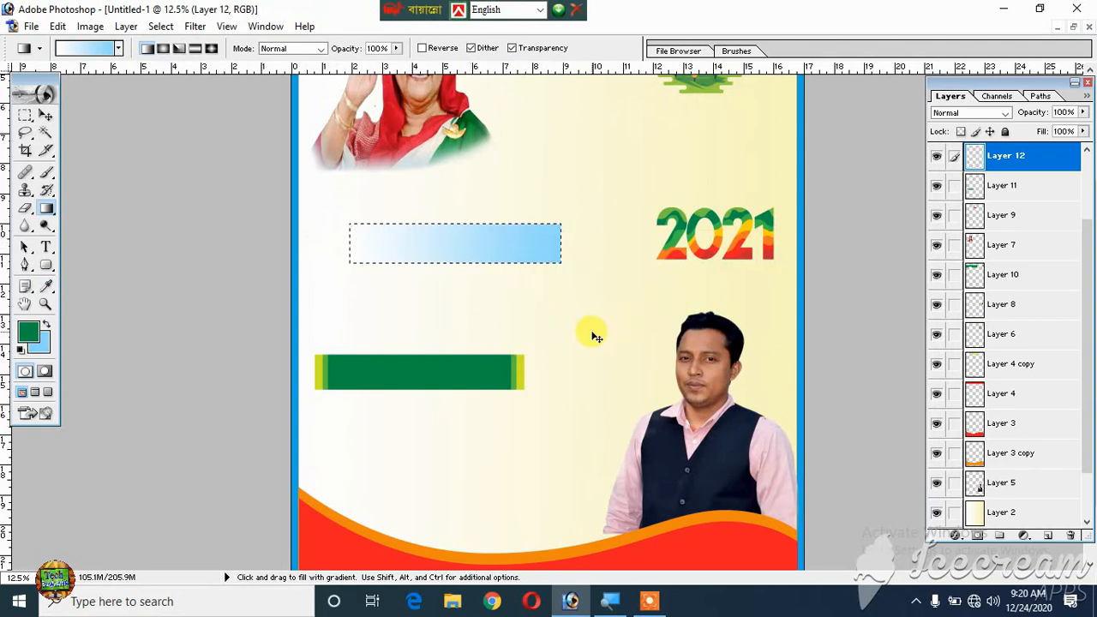
{"action": "key", "text": "ctrl+d"}
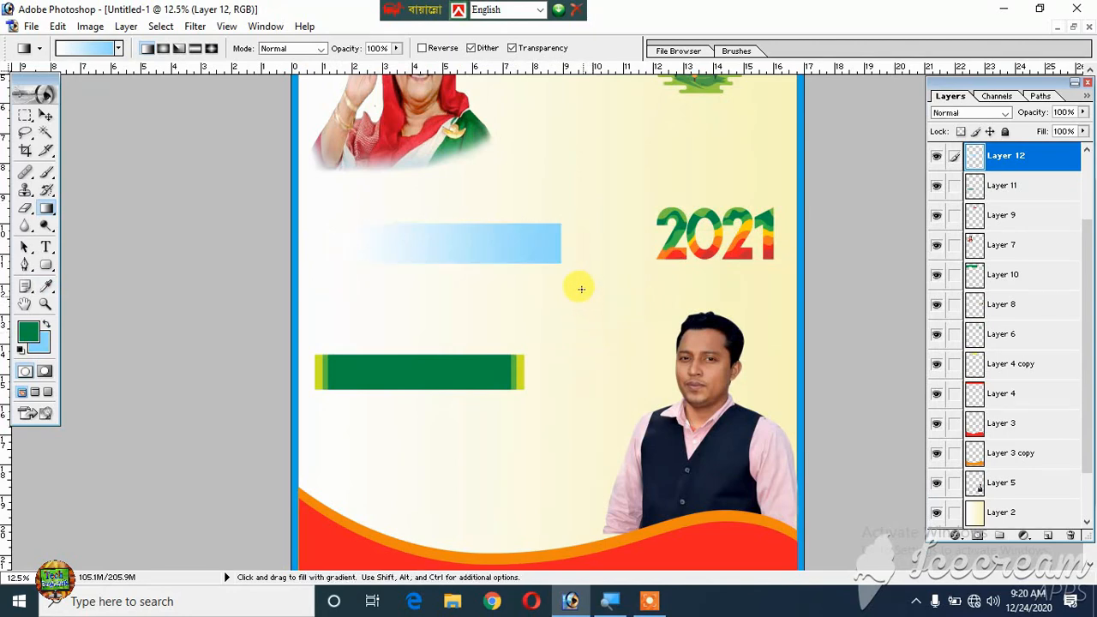
{"action": "left_click", "coordinate": [45, 116]}
{"action": "key", "text": "ctrl+shift+d"}
{"action": "left_click", "coordinate": [26, 210]}
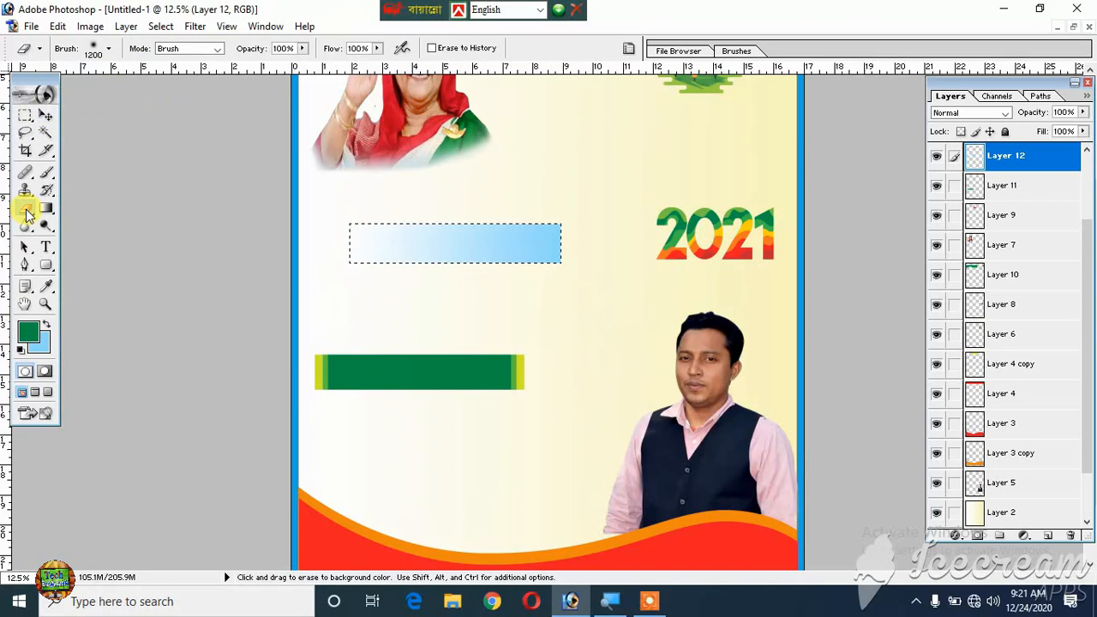
{"action": "key", "text": "ctrl+d"}
{"action": "key", "text": "v"}
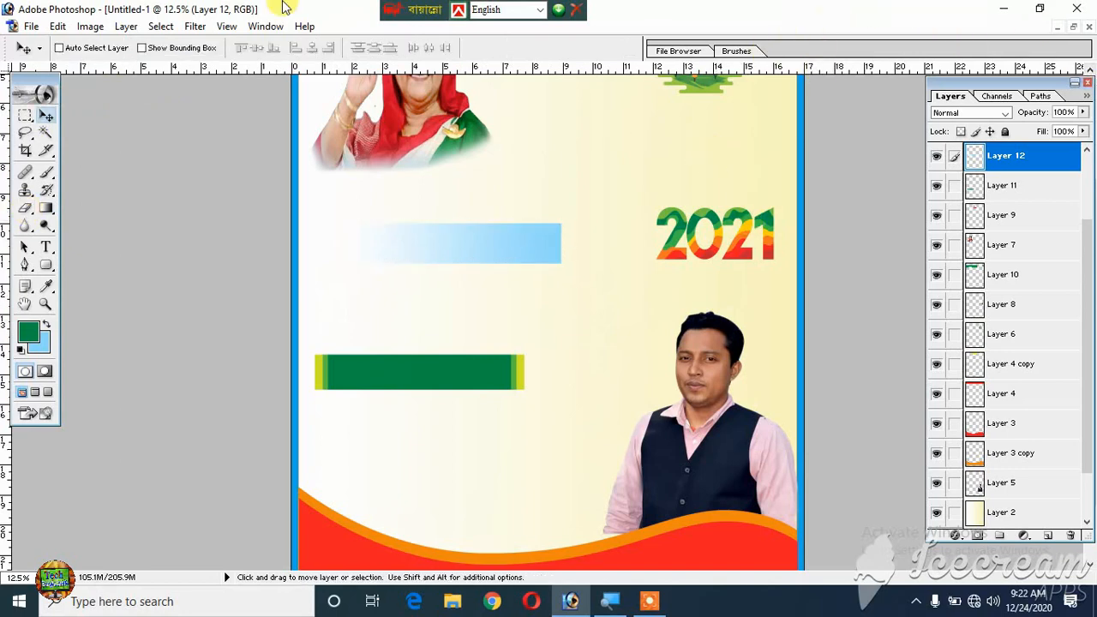
- Select a circle about 1.8 inches across over the blue end of the gradient bar with the Elliptical Marquee
{"action": "left_click", "coordinate": [23, 118]}
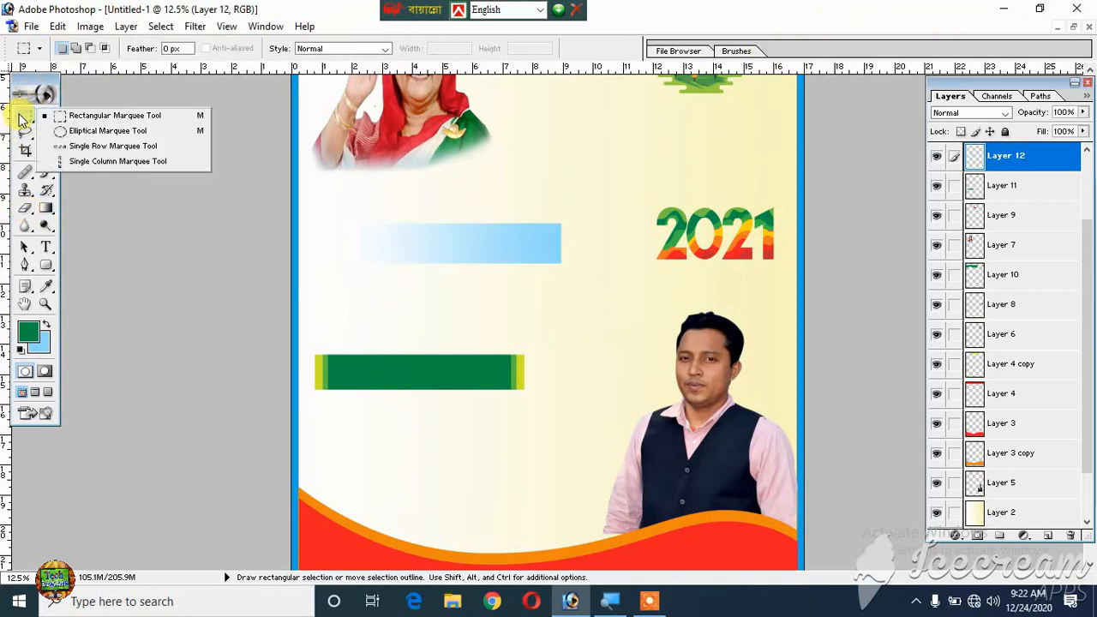
{"action": "left_click", "coordinate": [107, 131]}
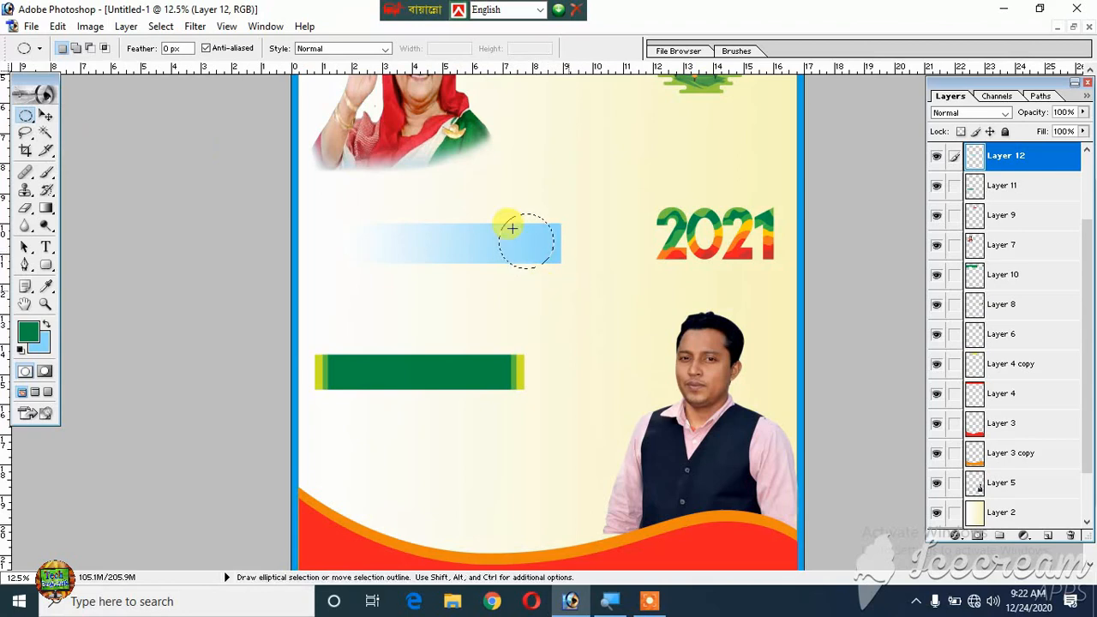
- Try erasing the gradient bar inside the circular selection with the 1200 px Eraser, and undo the erasures
{"action": "left_click", "coordinate": [25, 208]}
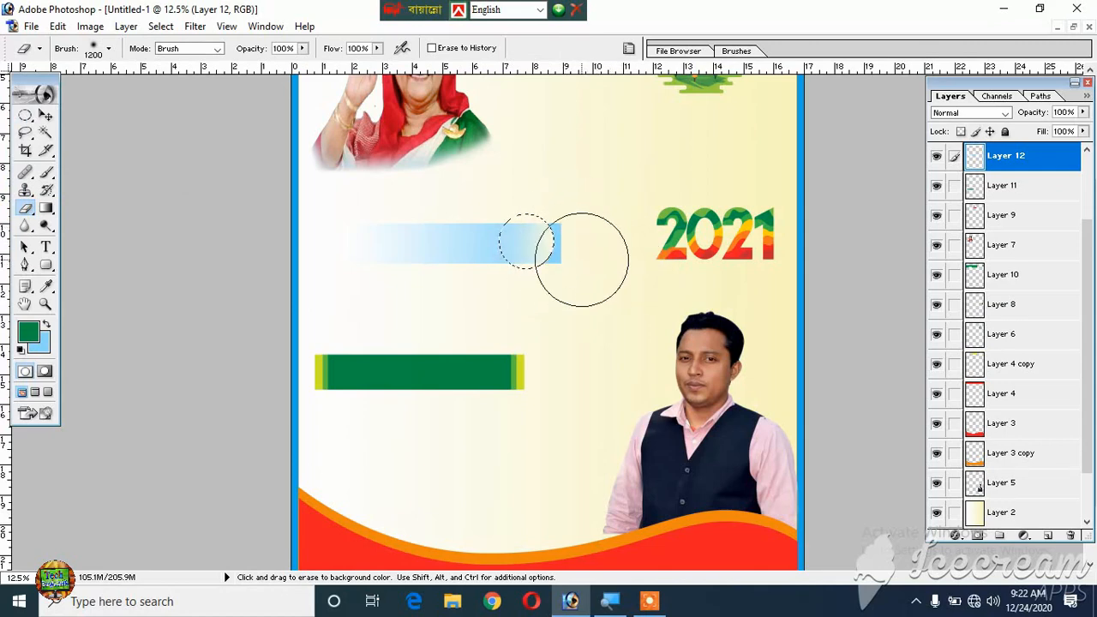
{"action": "key", "text": "ctrl+z"}
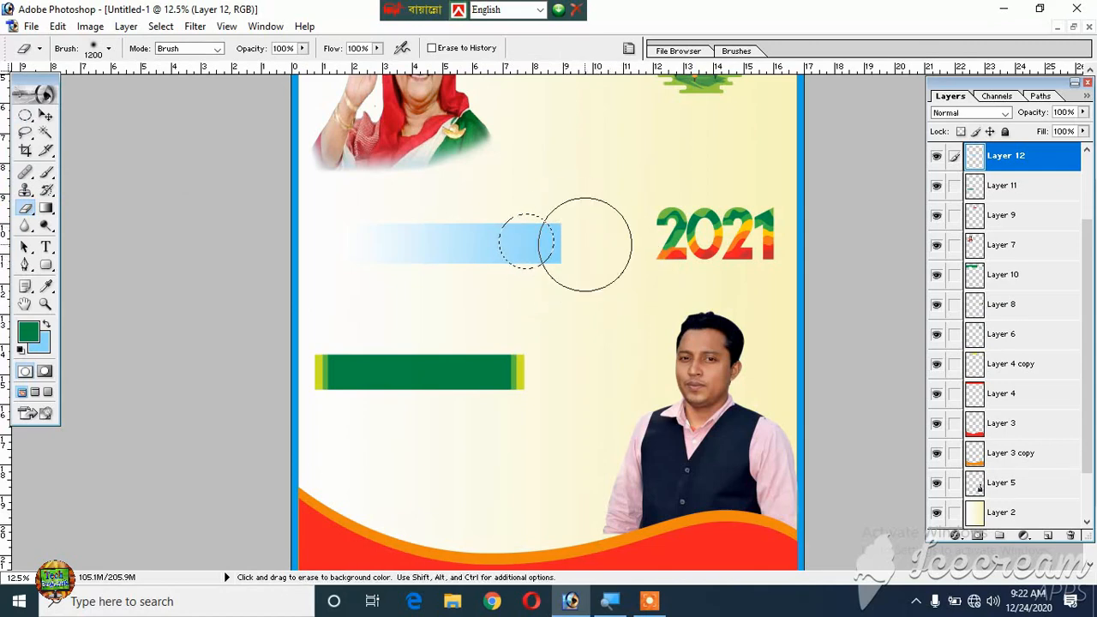
{"action": "left_click", "coordinate": [525, 224]}
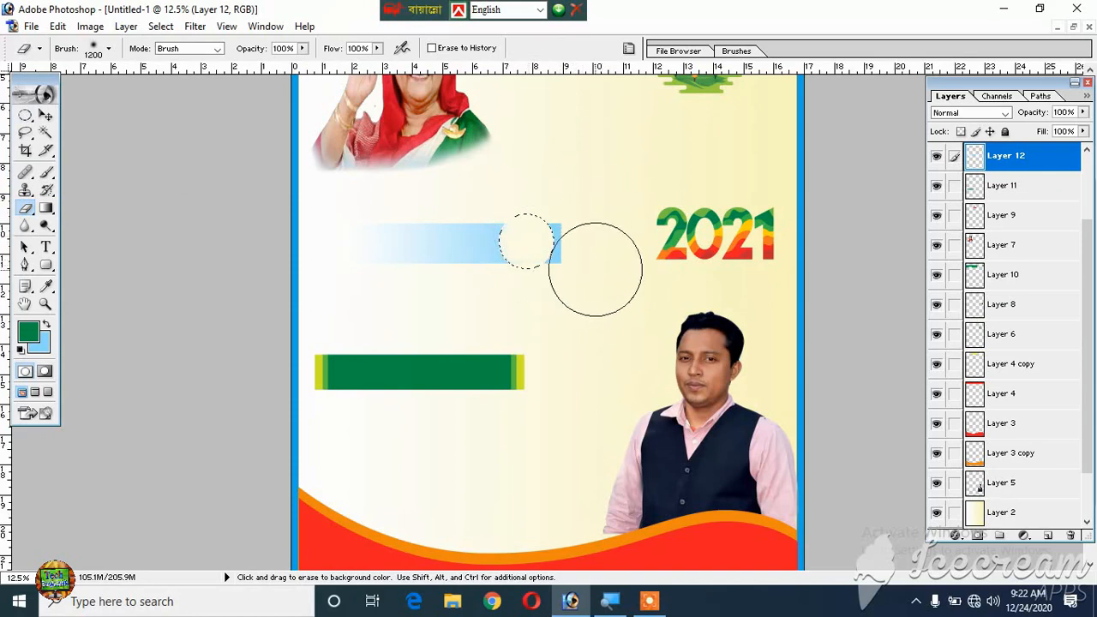
{"action": "key", "text": "ctrl+alt+z"}
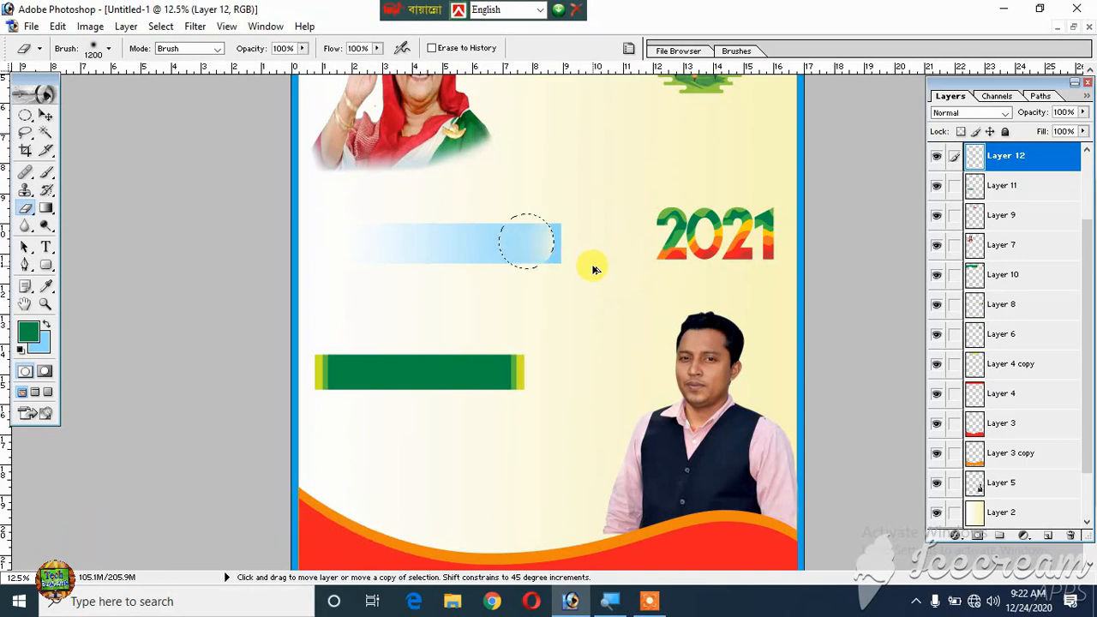
- Invert the circular selection, erase the gradient bar's square corners outside it to round the blue end, and deselect
{"action": "key", "text": "ctrl+shift+i"}
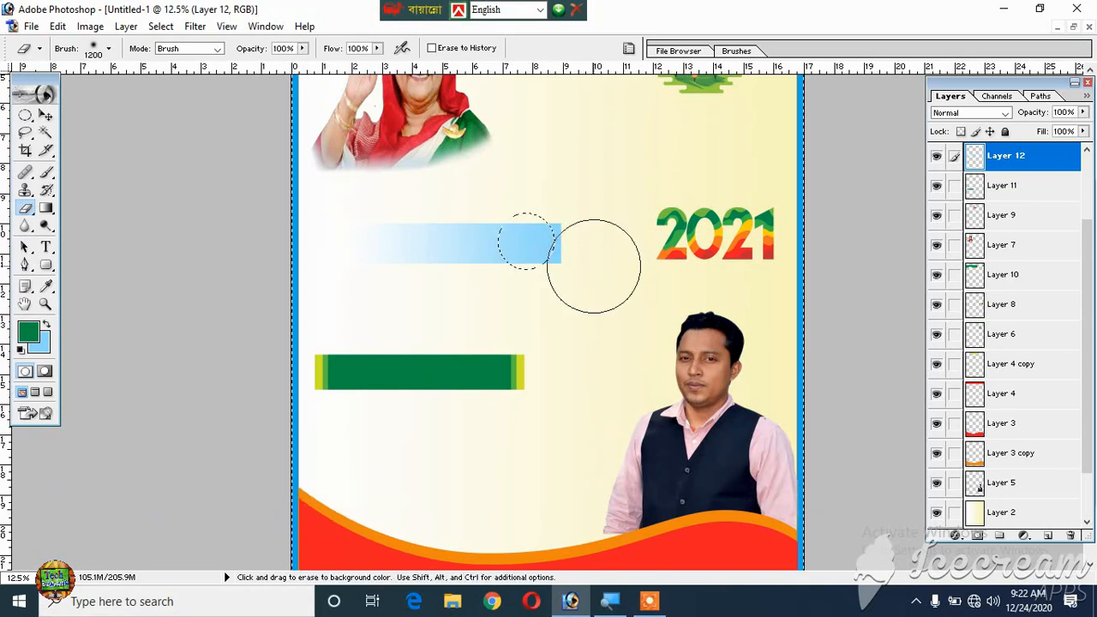
{"action": "left_click_drag", "start_coordinate": [560, 293], "coordinate": [558, 237]}
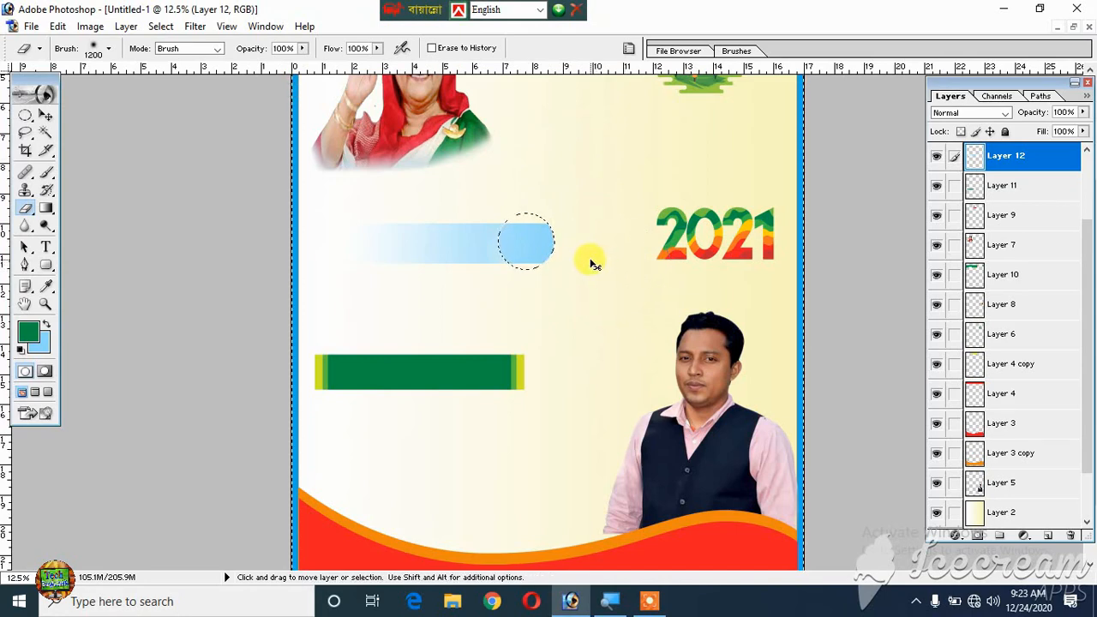
{"action": "key", "text": "ctrl+d"}
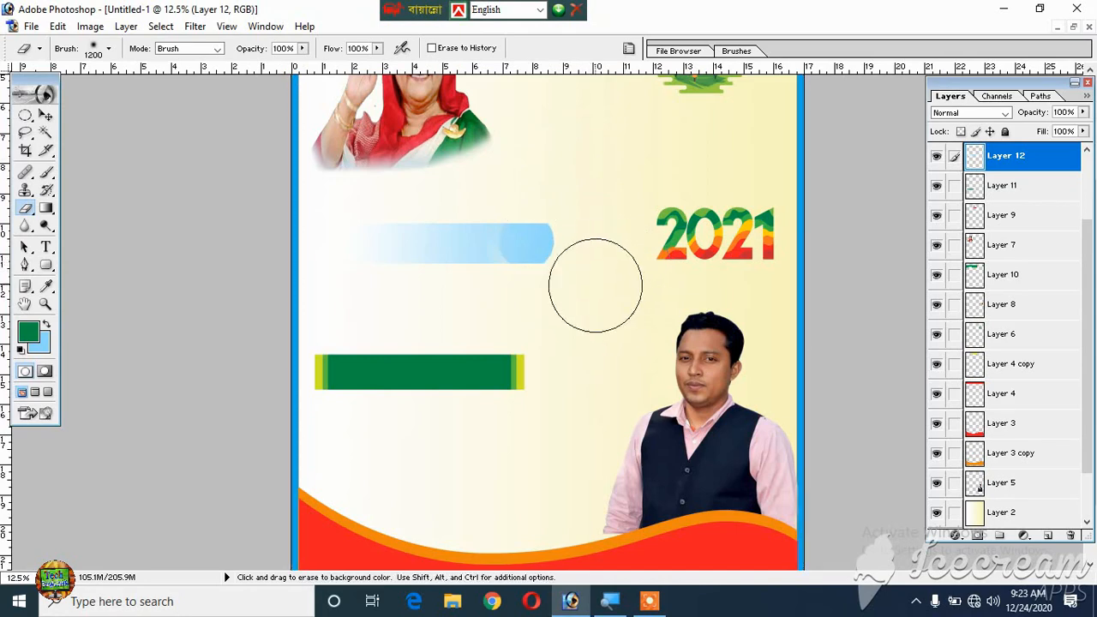
{"action": "left_click", "coordinate": [44, 117]}
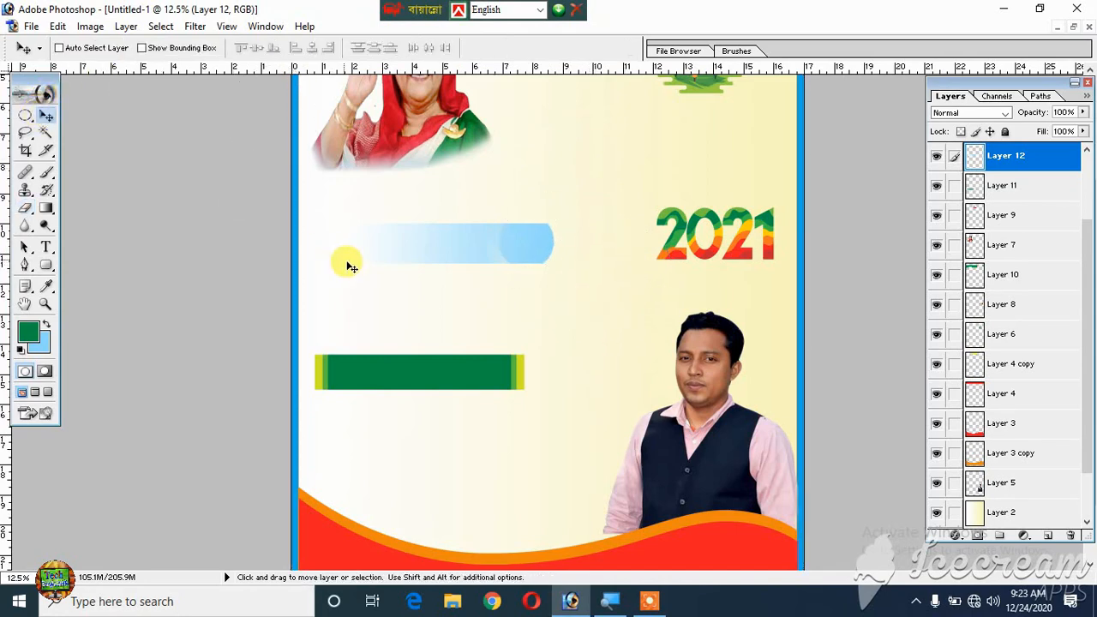
{"action": "key", "text": "ctrl+0"}
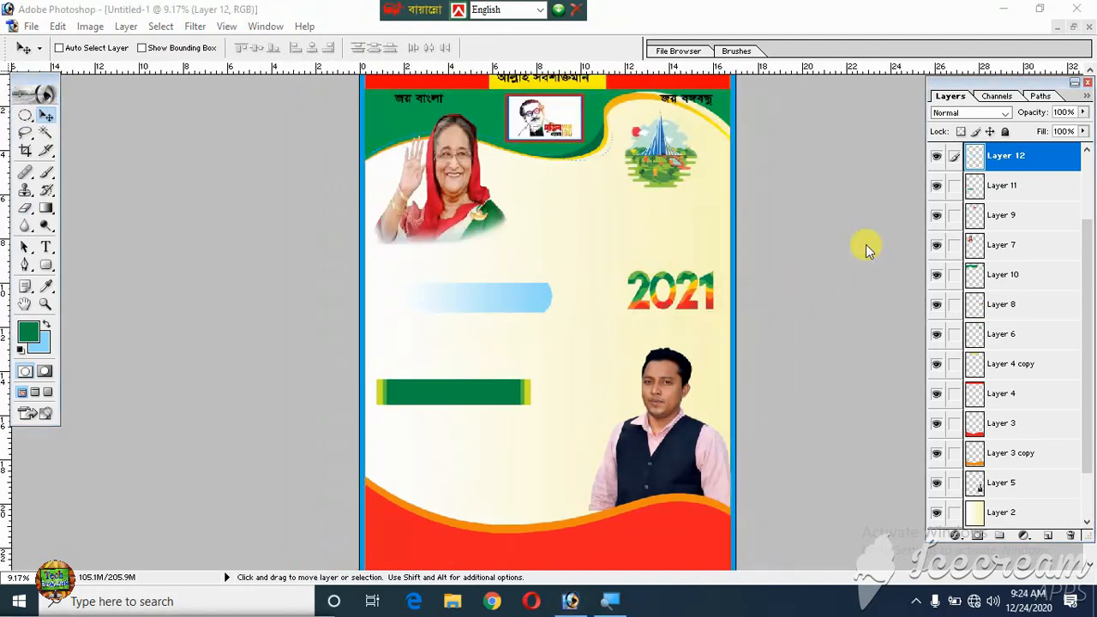
- Add a new layer directly beneath the gradient bar's layer and set the foreground colour to black (000000)
{"action": "left_click", "coordinate": [979, 161]}
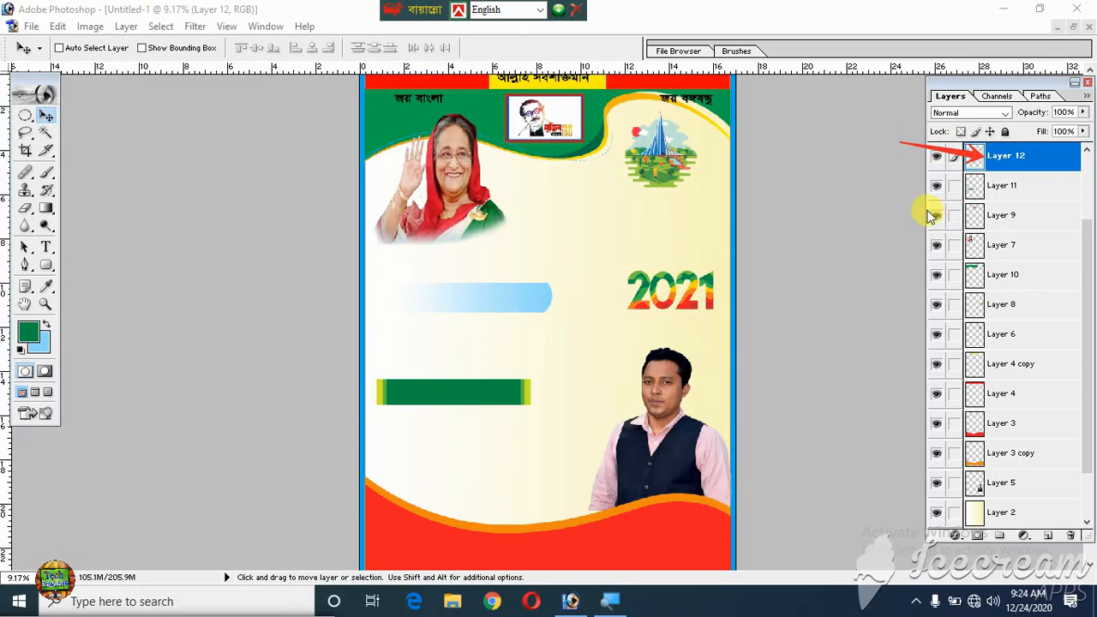
{"action": "left_click", "coordinate": [1052, 536]}
{"action": "left_click_drag", "start_coordinate": [1003, 157], "coordinate": [1020, 192]}
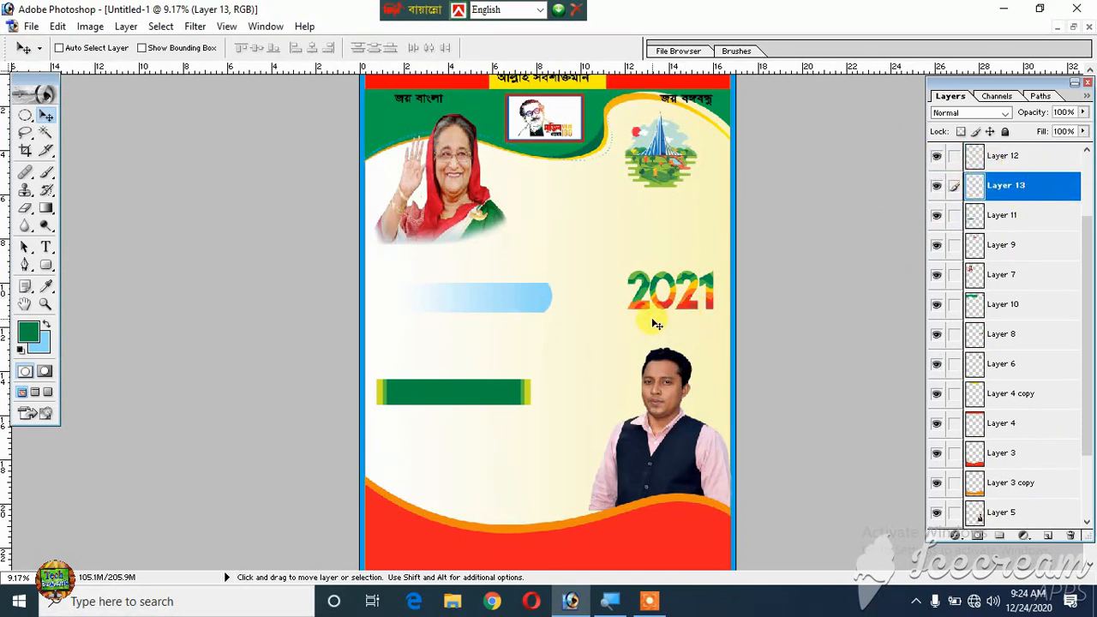
{"action": "key", "text": "ctrl+plus"}
{"action": "key", "text": "ctrl+plus"}
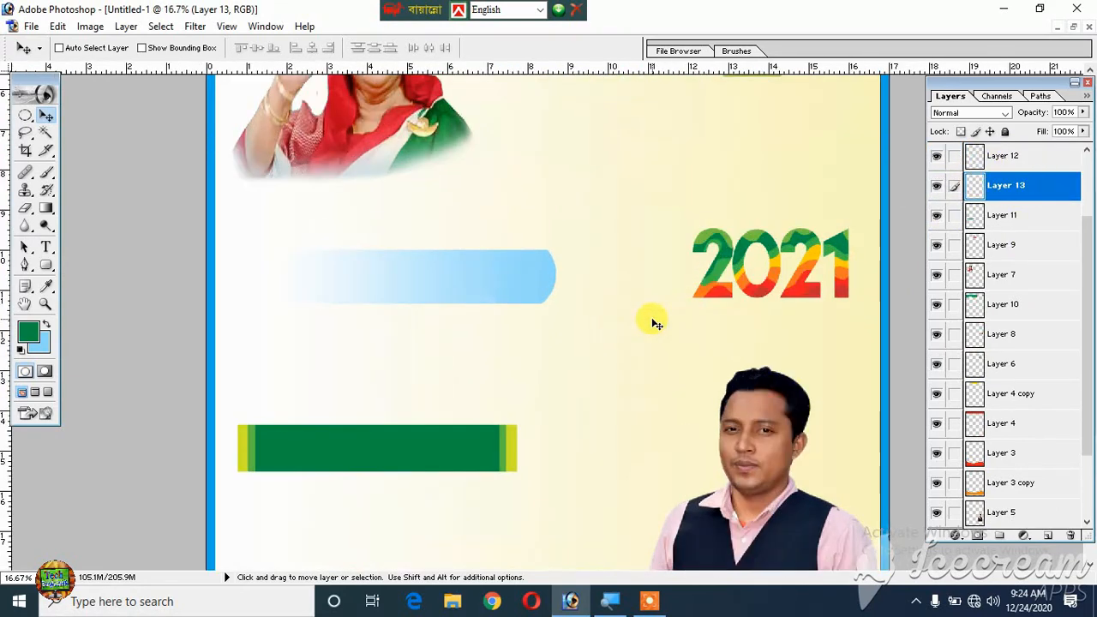
{"action": "left_click", "coordinate": [29, 338]}
{"action": "left_click_drag", "start_coordinate": [539, 314], "coordinate": [492, 360]}
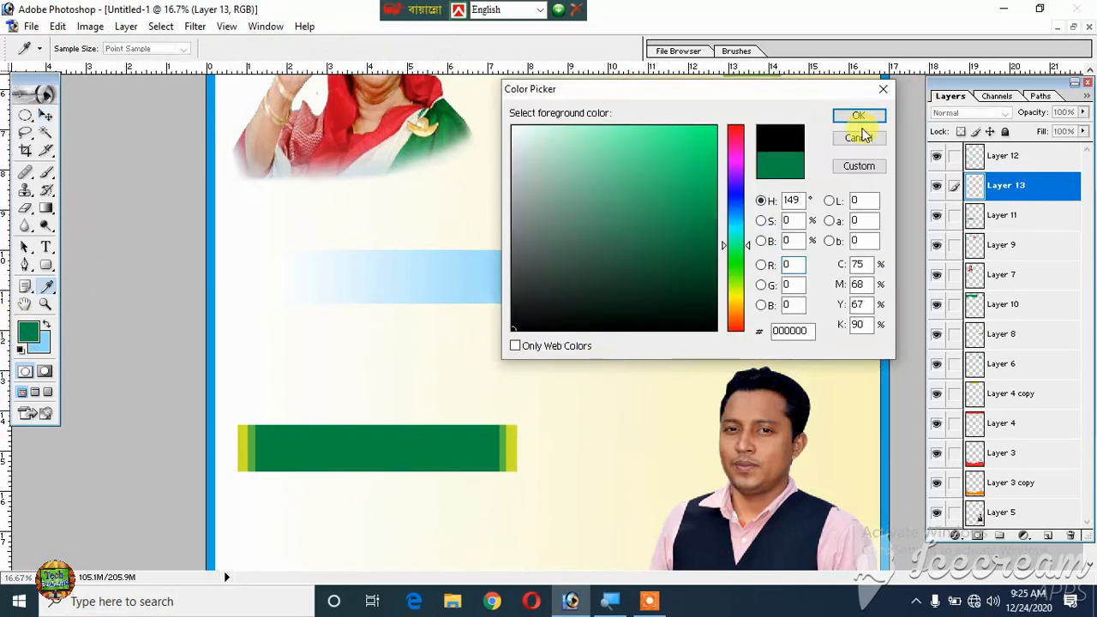
{"action": "left_click", "coordinate": [857, 115]}
{"action": "key", "text": "v"}
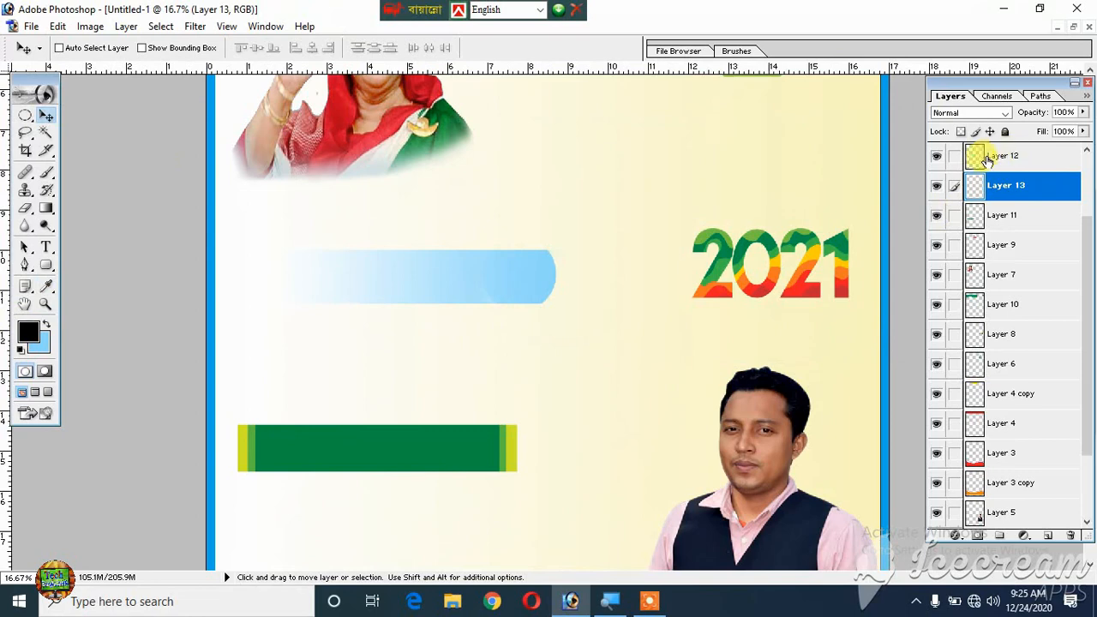
- Load the gradient bar's outline as a selection on the new layer, invert it, and set a hard round 250 px brush
{"action": "left_click", "coordinate": [976, 159], "text": "ctrl"}
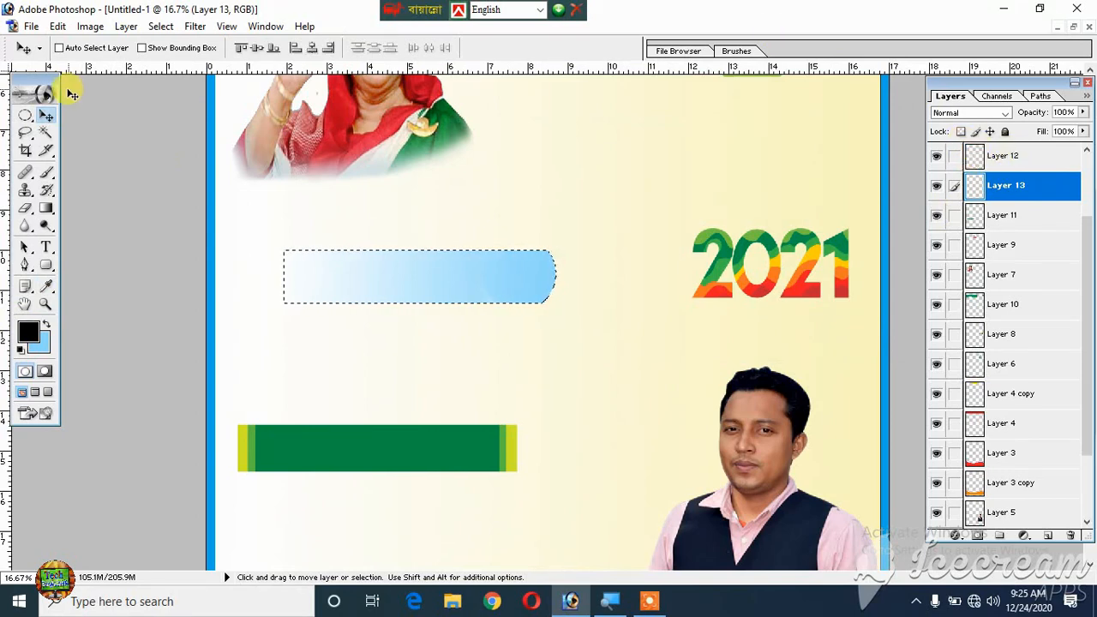
{"action": "left_click", "coordinate": [46, 173]}
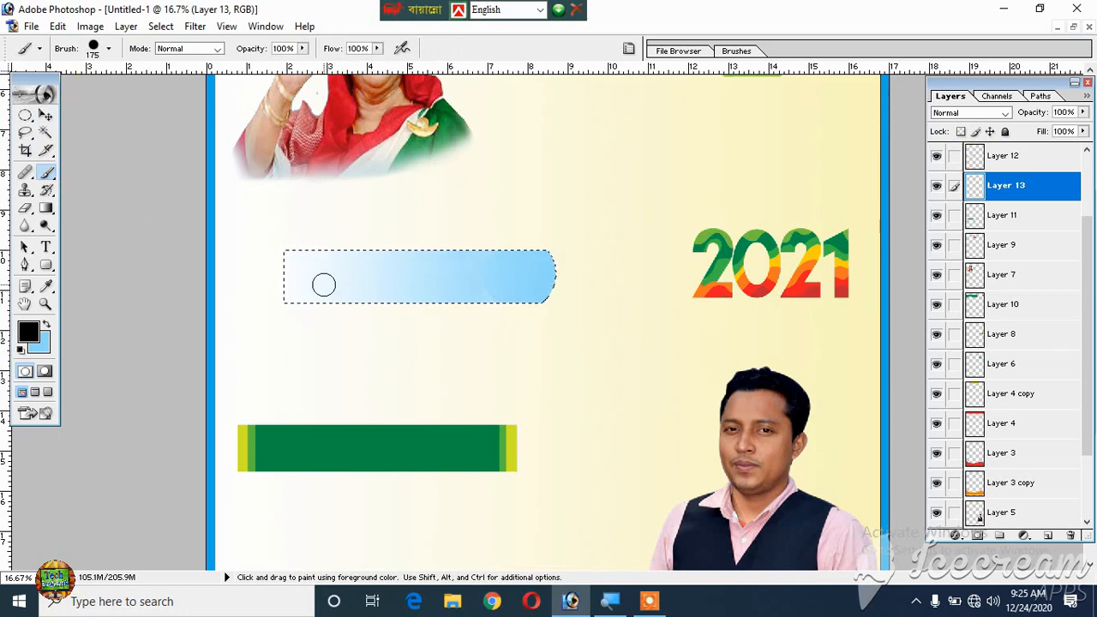
{"action": "right_click", "coordinate": [327, 282]}
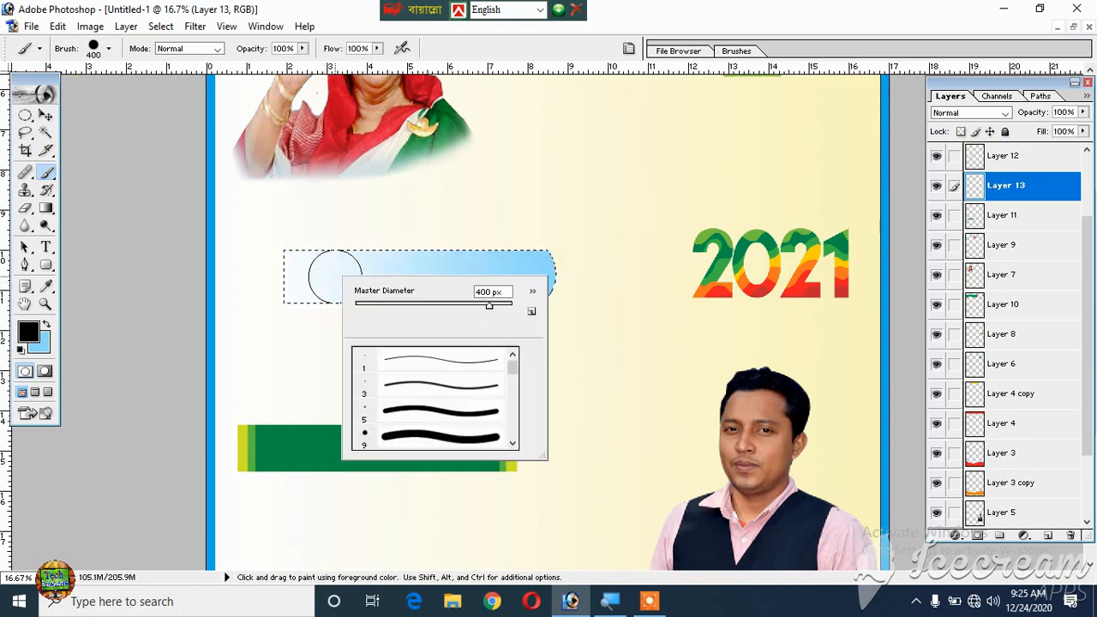
{"action": "scroll", "coordinate": [437, 403], "scroll_direction": "up", "scroll_amount": 3}
{"action": "left_click", "coordinate": [442, 390]}
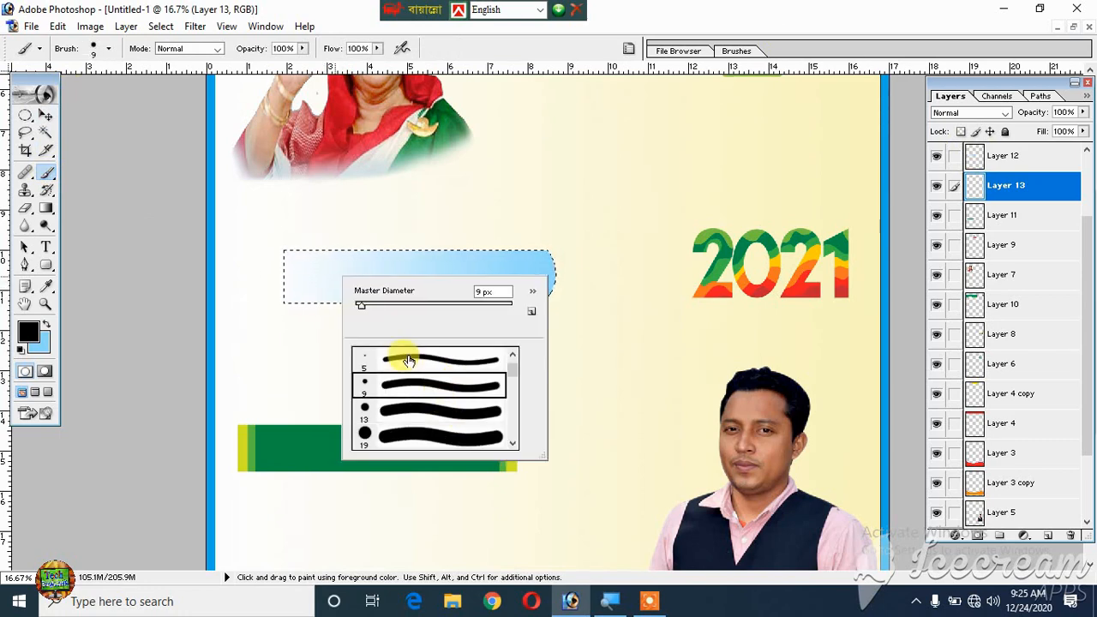
{"action": "left_click", "coordinate": [263, 279]}
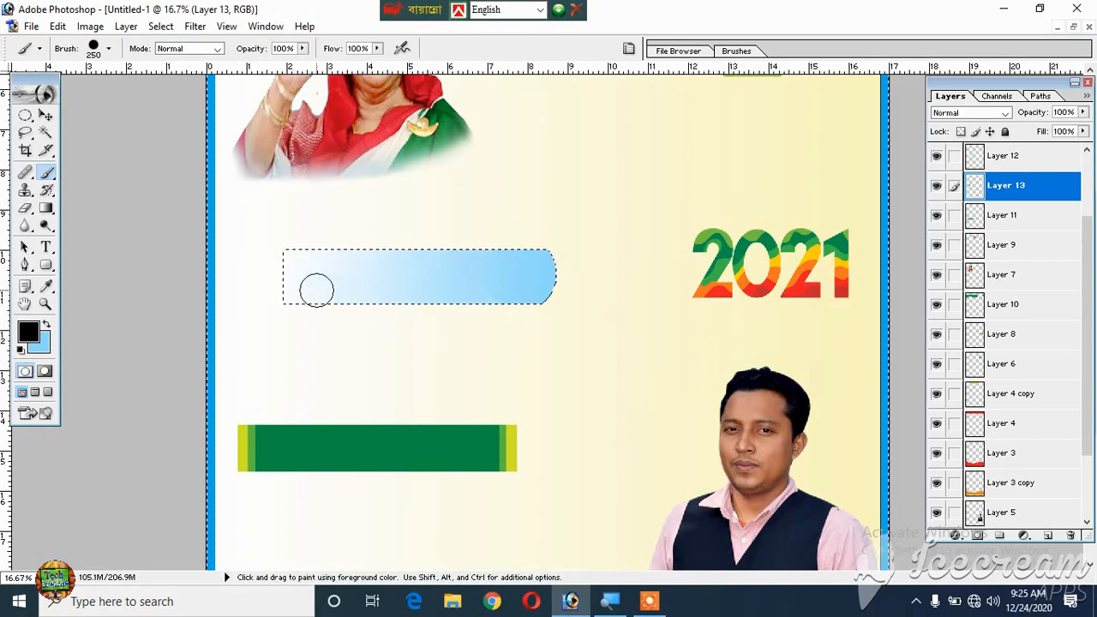
- Paint a thin black strip along the underside of the gradient bar, outside its outline, and deselect
{"action": "left_click", "coordinate": [319, 292]}
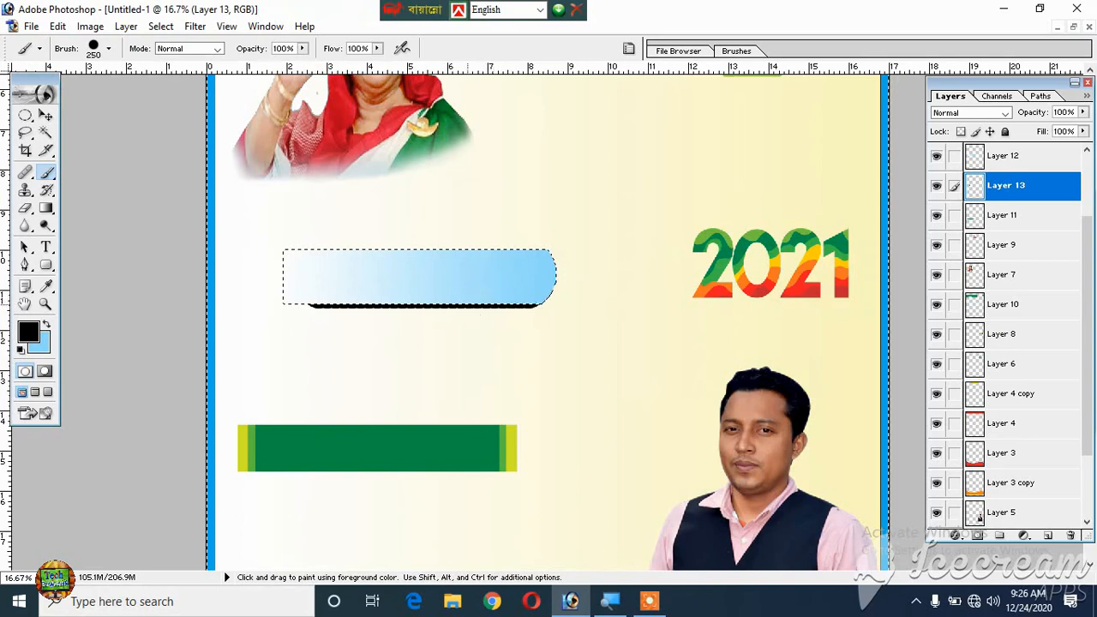
{"action": "left_click_drag", "start_coordinate": [492, 304], "coordinate": [508, 304]}
{"action": "key", "text": "ctrl+d"}
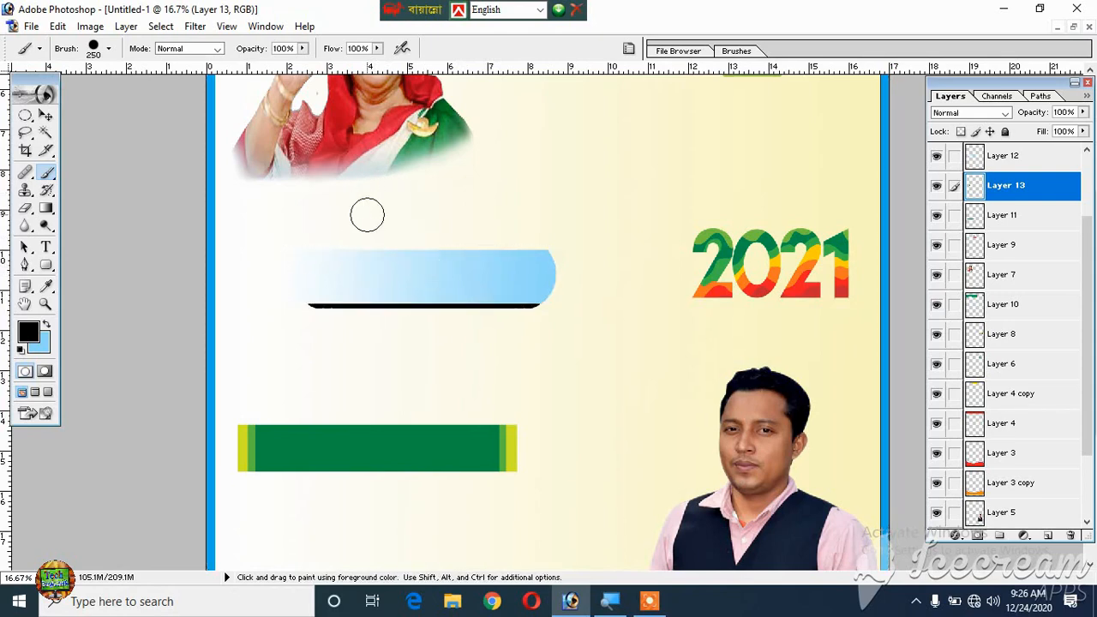
- Apply a Gaussian Blur with a radius of 24.3 pixels to the black strip under the gradient bar
{"action": "left_click", "coordinate": [46, 115]}
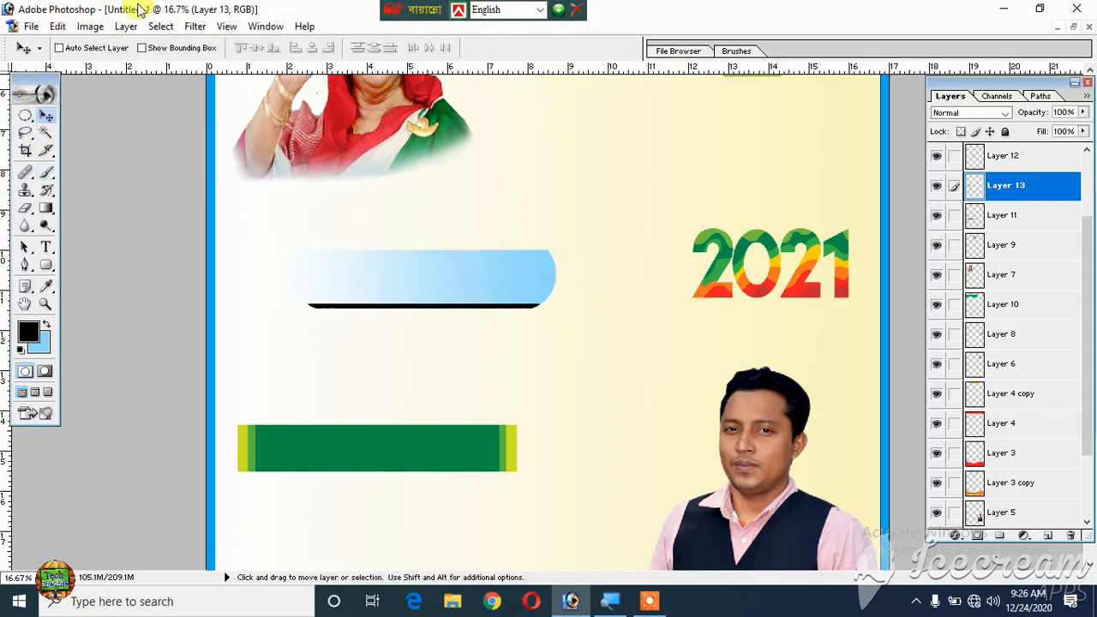
{"action": "left_click", "coordinate": [190, 28]}
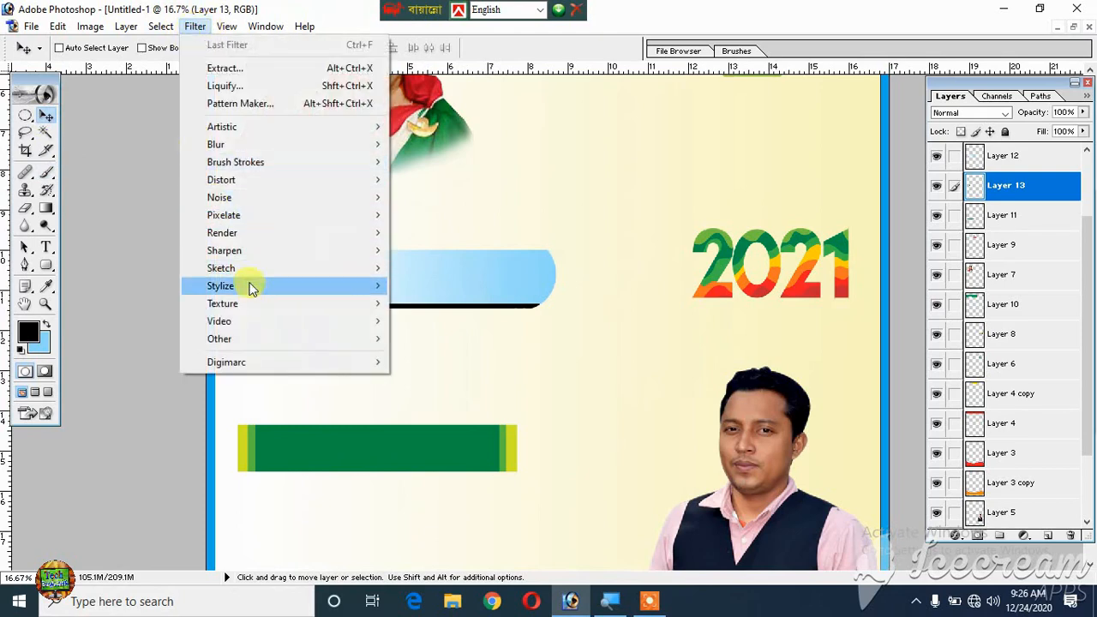
{"action": "mouse_move", "coordinate": [243, 150]}
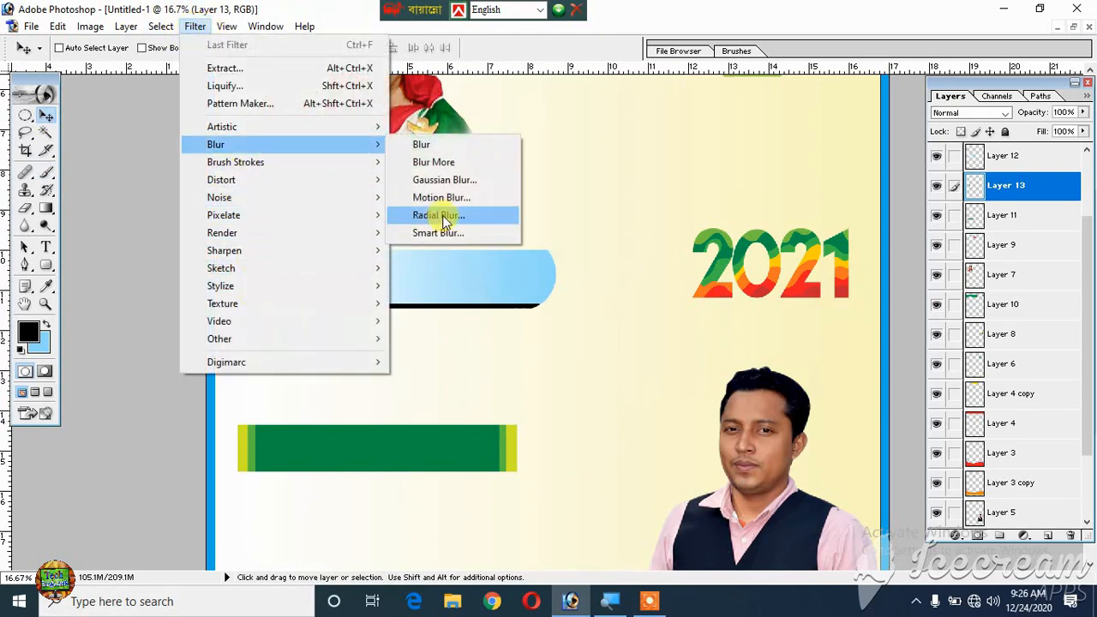
{"action": "left_click", "coordinate": [467, 180]}
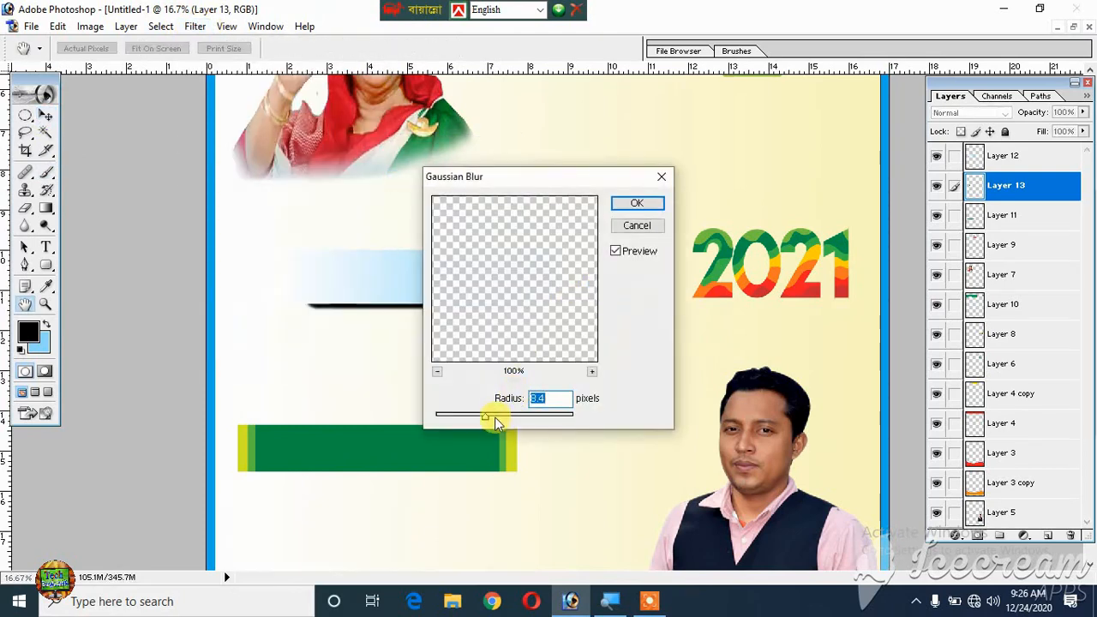
{"action": "left_click_drag", "start_coordinate": [486, 415], "coordinate": [502, 416]}
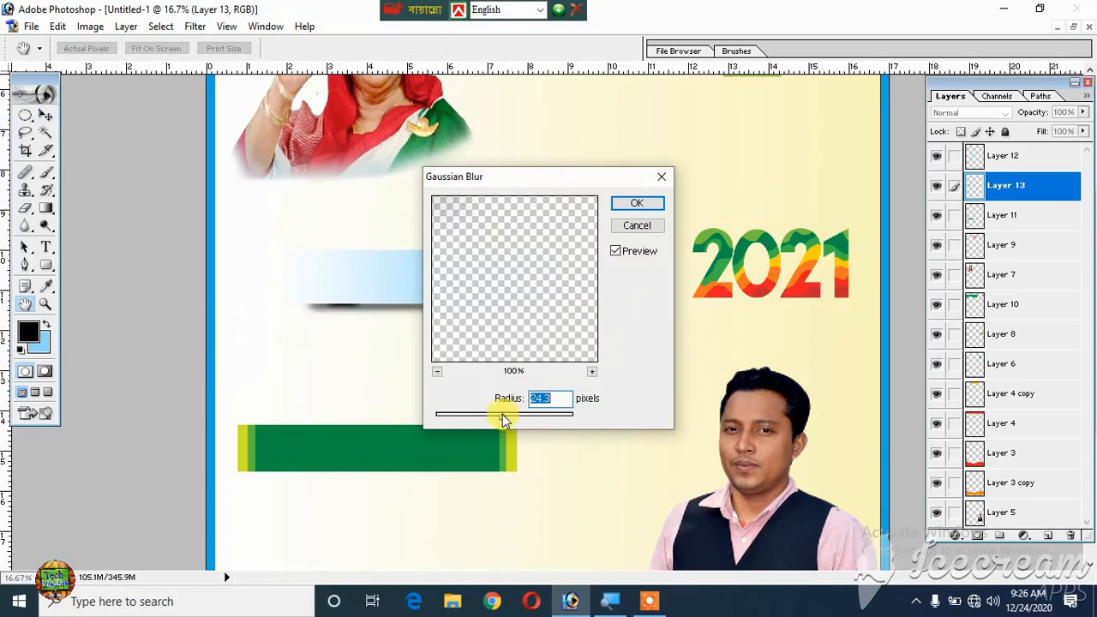
{"action": "left_click", "coordinate": [638, 204]}
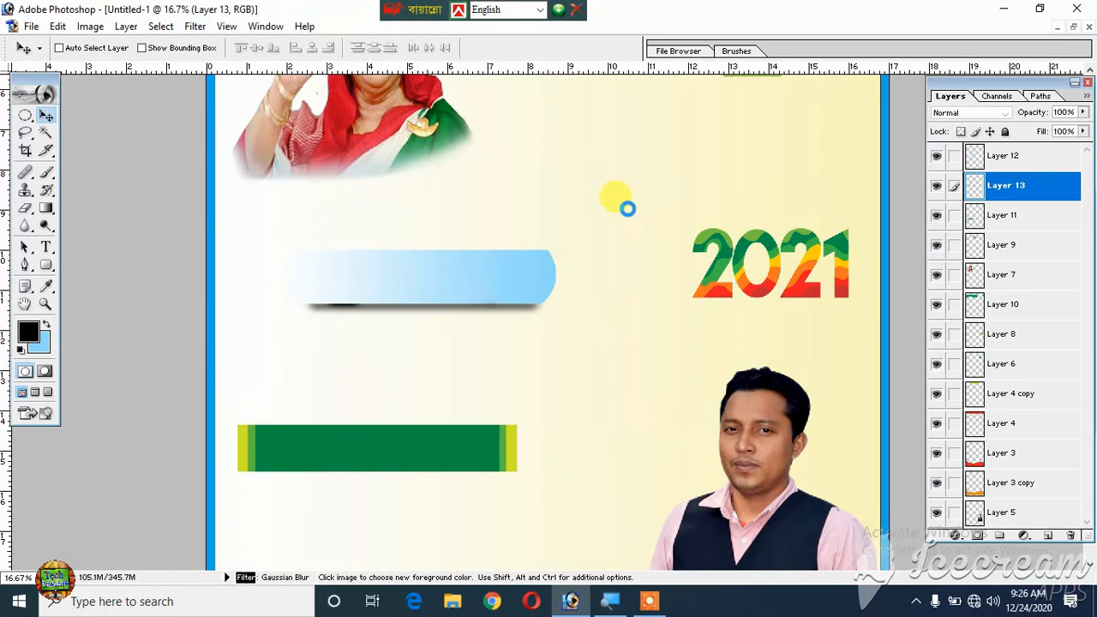
- Rotate the blurred shadow by 1.9 degrees and soften its end beneath the bar's blue end with the 700 px Eraser
{"action": "key", "text": "ctrl+t"}
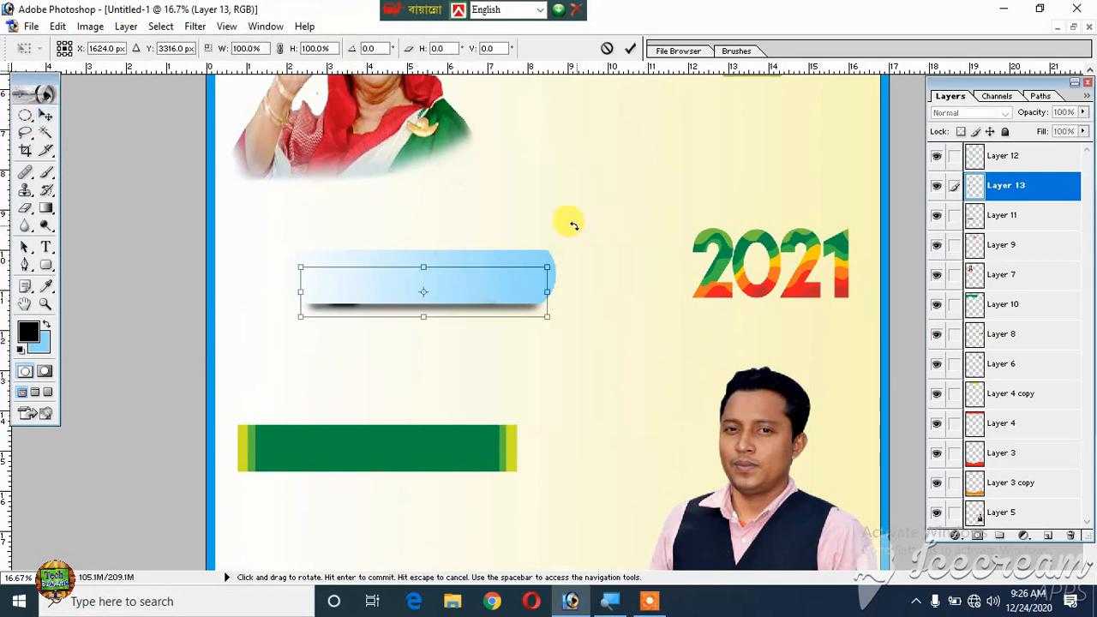
{"action": "left_click_drag", "start_coordinate": [571, 220], "coordinate": [578, 216]}
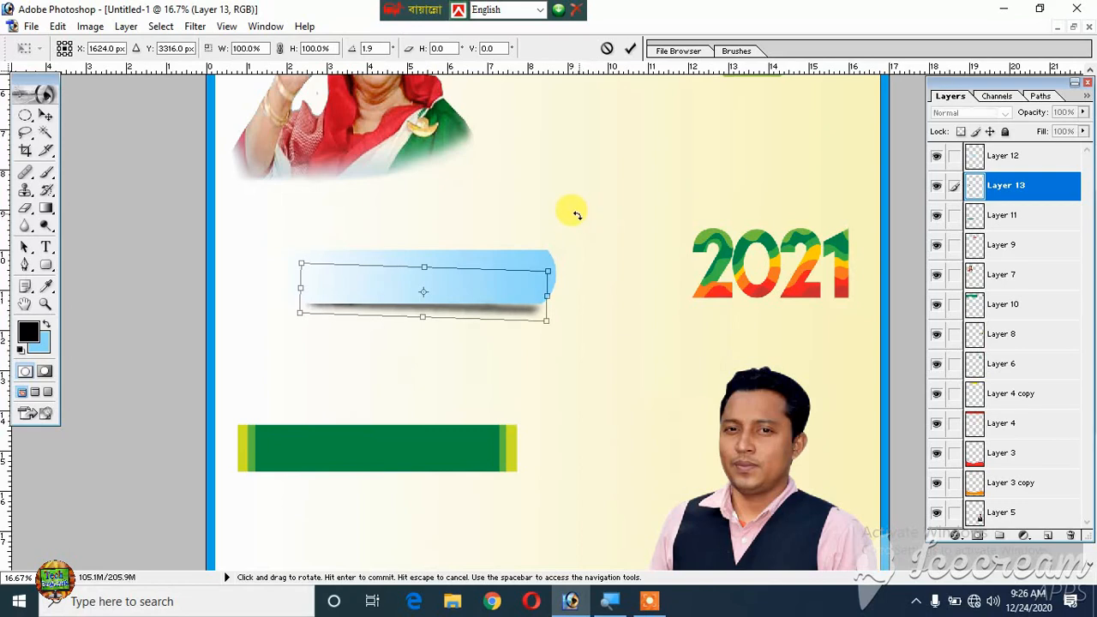
{"action": "key", "text": "Return"}
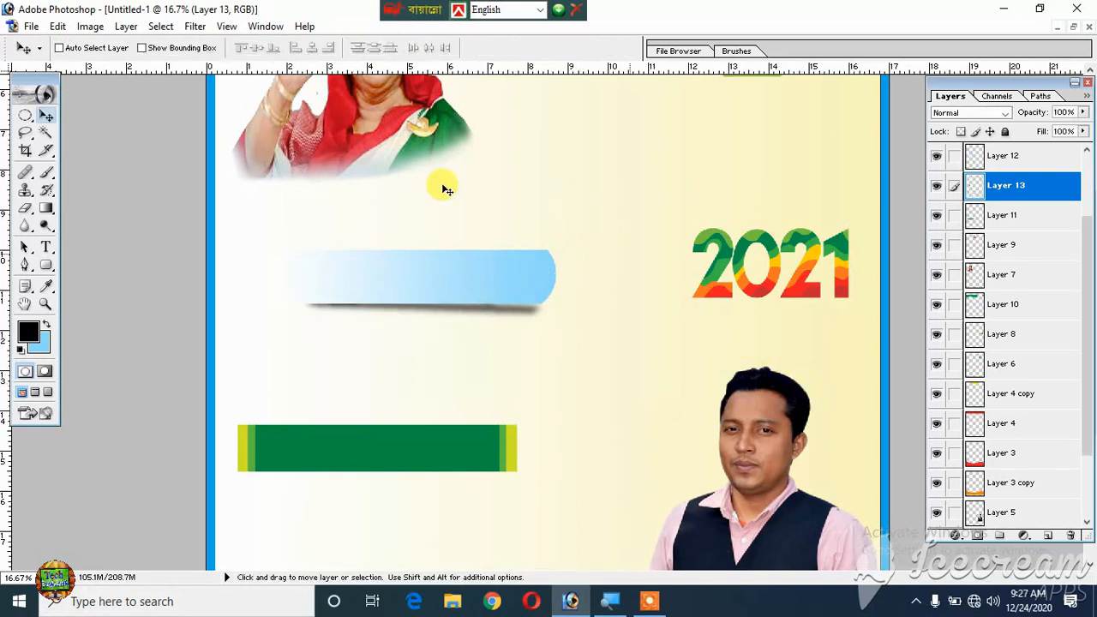
{"action": "left_click", "coordinate": [25, 207]}
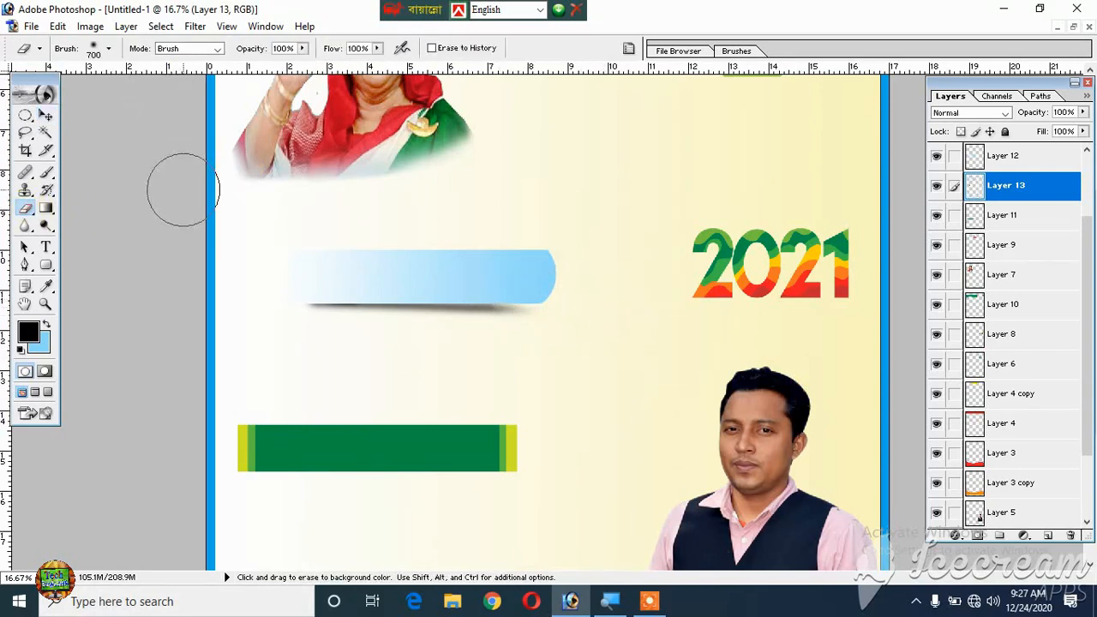
{"action": "left_click", "coordinate": [45, 115]}
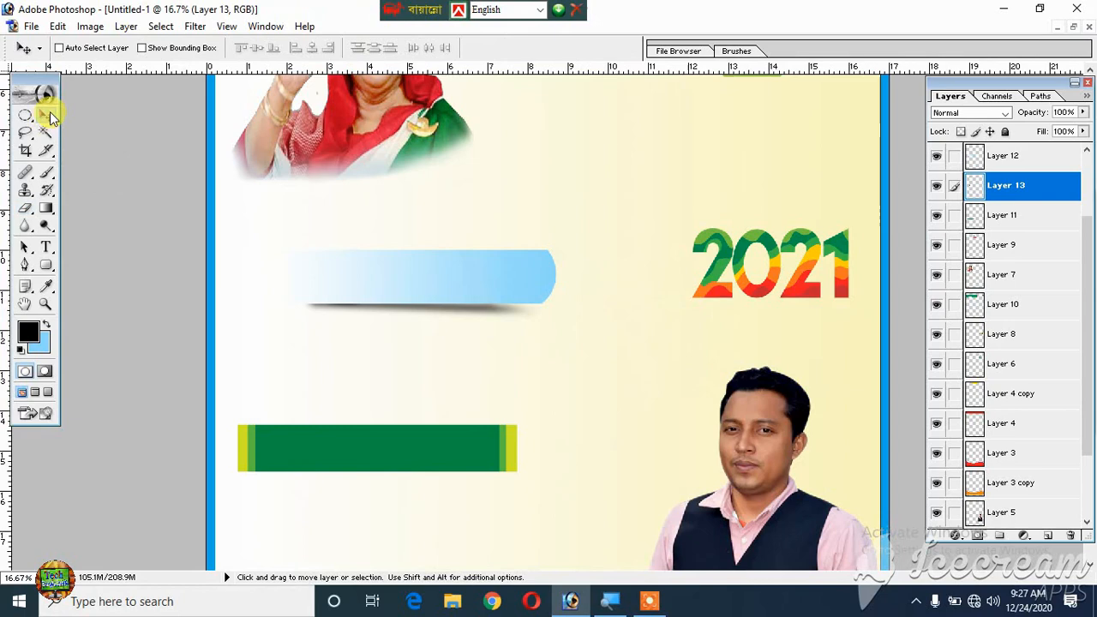
- Merge the gradient bar's layer down into the shadow layer
{"action": "left_click", "coordinate": [1021, 157]}
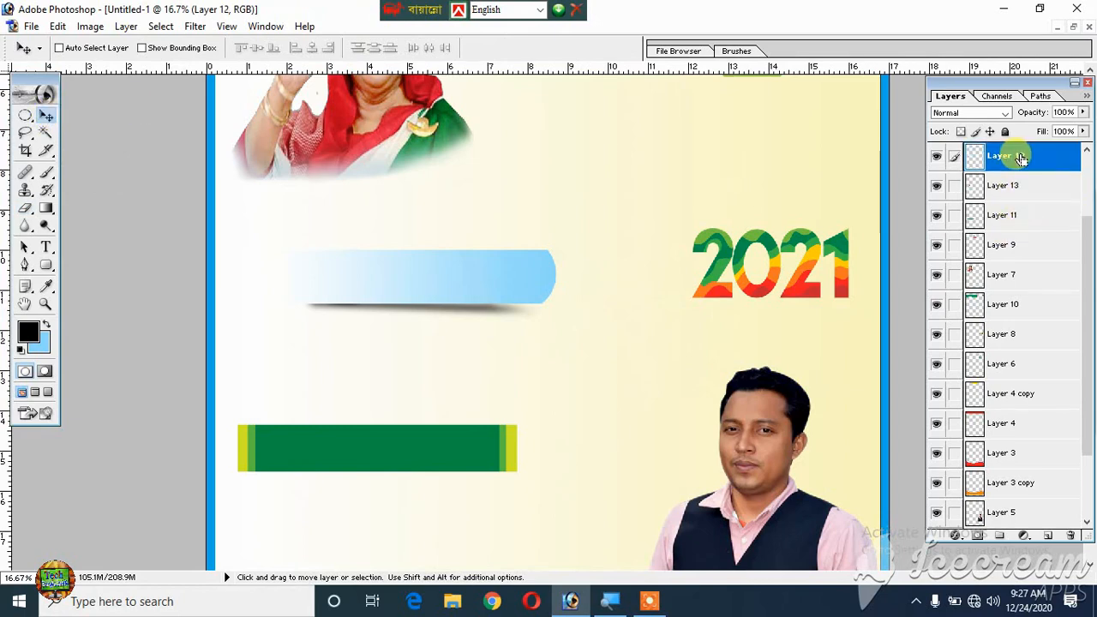
{"action": "key", "text": "Delete"}
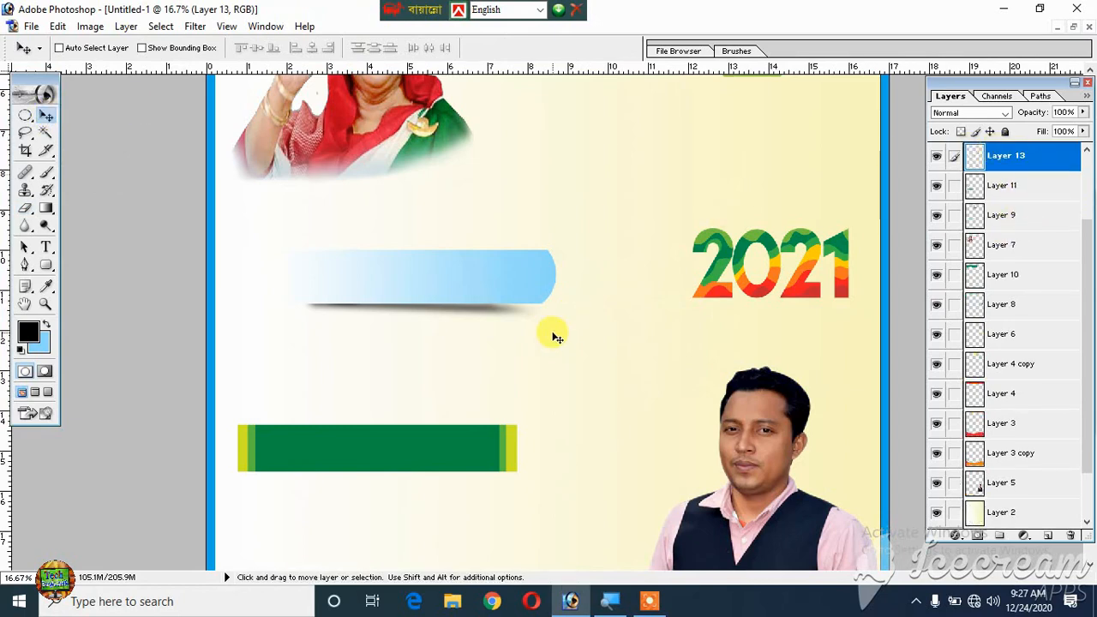
{"action": "key", "text": "ctrl+0"}
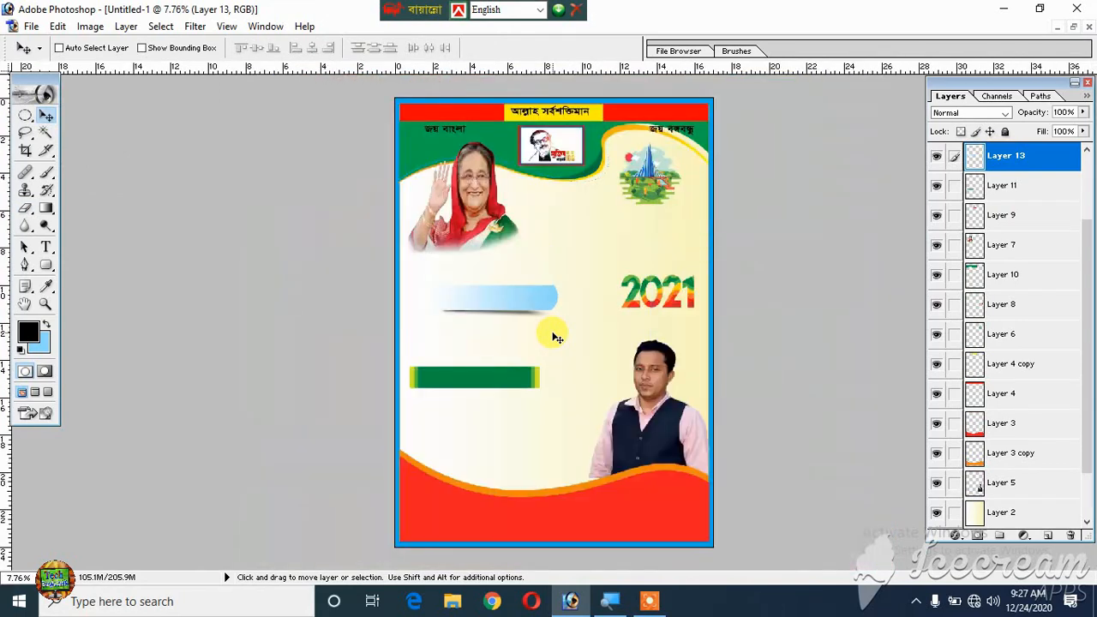
- Move the merged bar up and left beneath the woman's portrait, reduce its height slightly, and widen it to about the 8.5 inch mark
{"action": "right_click", "coordinate": [529, 302]}
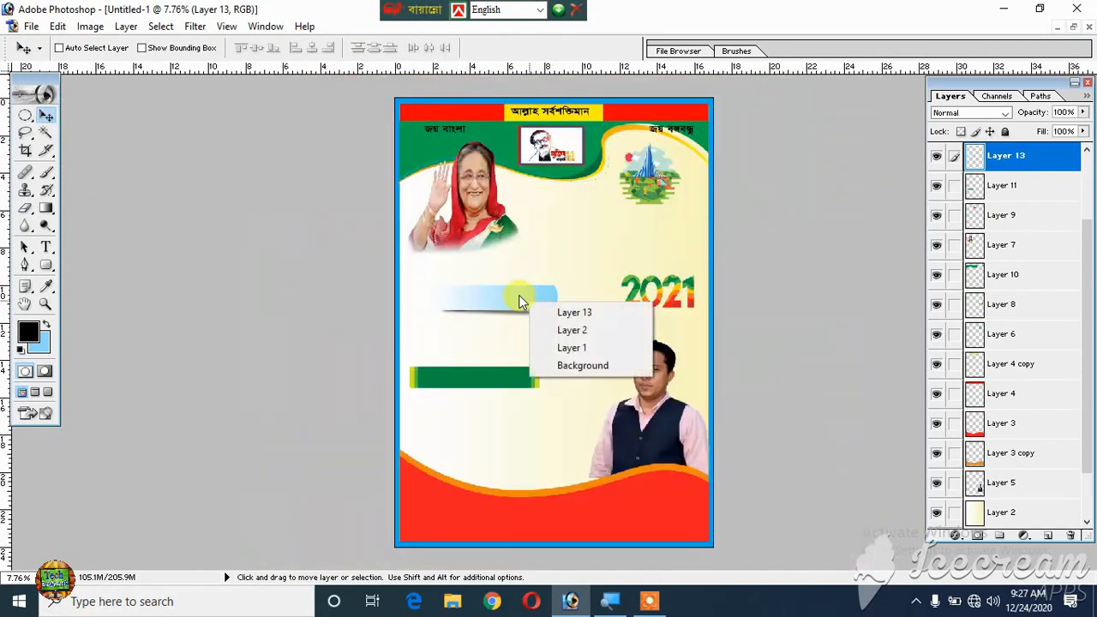
{"action": "mouse_move", "coordinate": [519, 297]}
{"action": "left_mouse_down"}
{"action": "mouse_move", "coordinate": [515, 275]}
{"action": "mouse_move", "coordinate": [527, 308]}
{"action": "mouse_move", "coordinate": [502, 292]}
{"action": "left_mouse_up"}
{"action": "key", "text": "ctrl+t"}
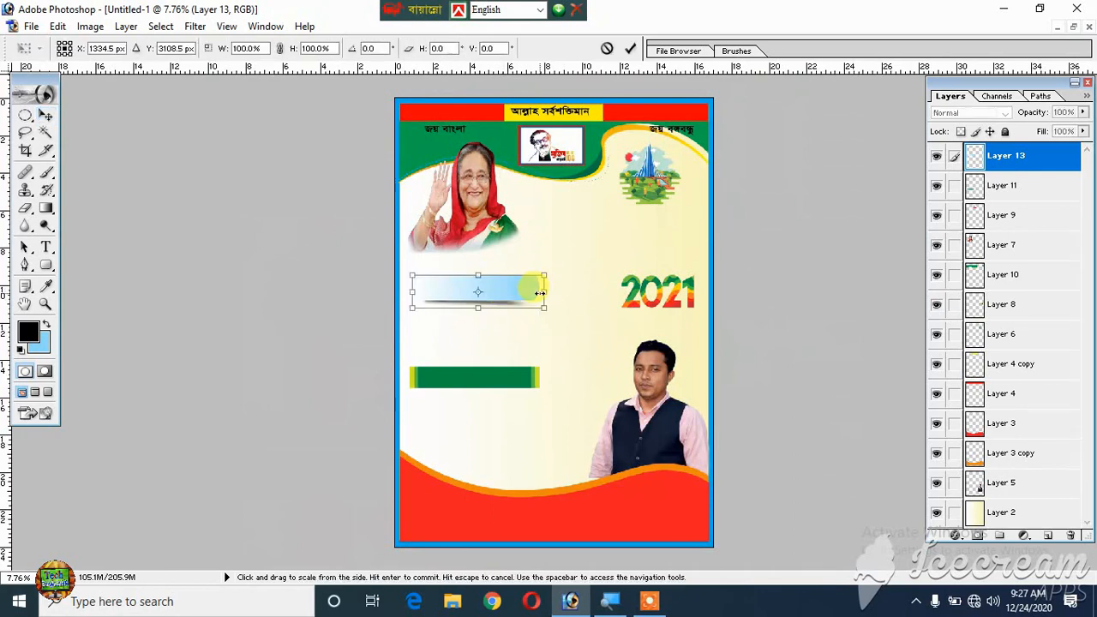
{"action": "left_click_drag", "start_coordinate": [477, 308], "coordinate": [477, 304]}
{"action": "mouse_move", "coordinate": [543, 290]}
{"action": "left_mouse_down"}
{"action": "mouse_move", "coordinate": [569, 292]}
{"action": "mouse_move", "coordinate": [561, 296]}
{"action": "left_mouse_up"}
{"action": "key", "text": "Return"}
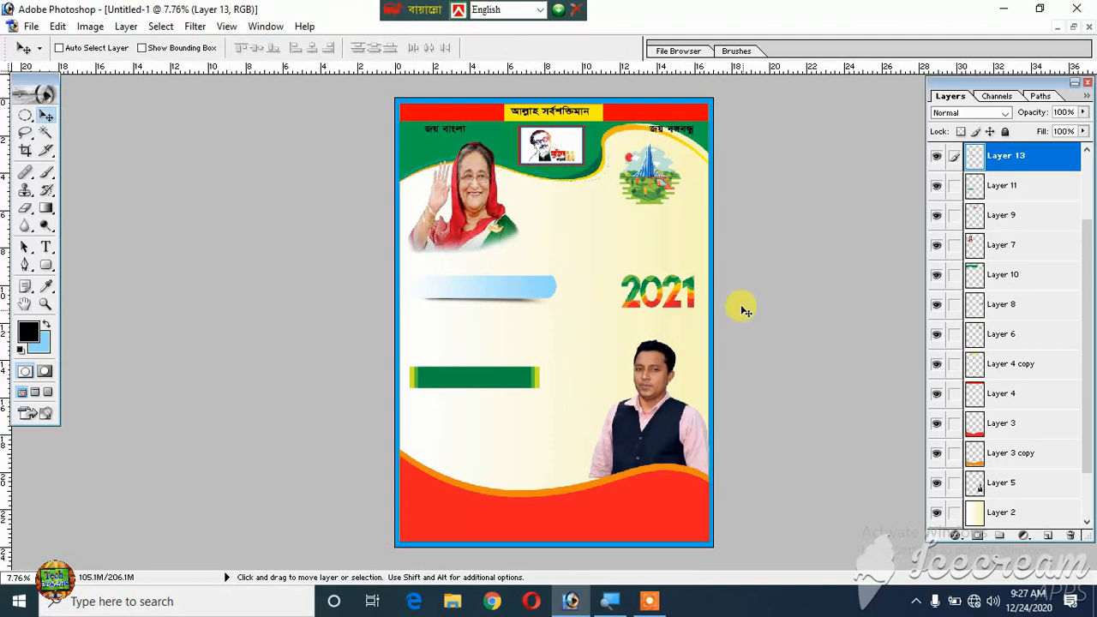
{"action": "scroll", "coordinate": [534, 310], "scroll_direction": "down", "scroll_amount": 1}
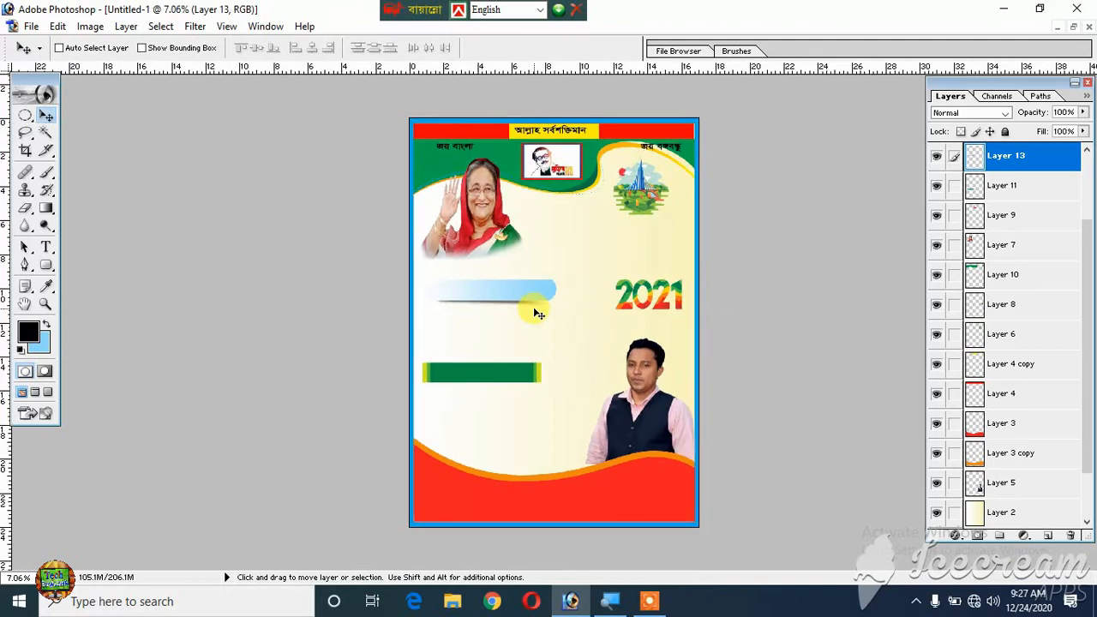
- Change the text colour of the two header slogans, জয় বাংলা and জয় বঙ্গবন্ধু, to white (FFFFFF)
{"action": "scroll", "coordinate": [535, 314], "scroll_direction": "up", "scroll_amount": 1}
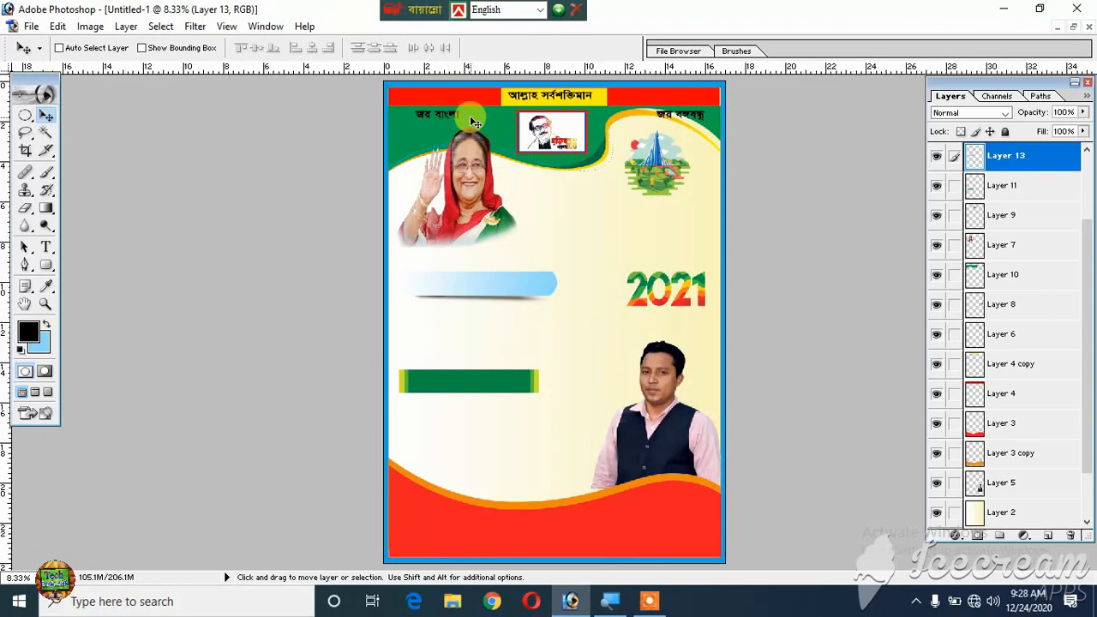
{"action": "key", "text": "ctrl+plus"}
{"action": "key", "text": "ctrl+plus"}
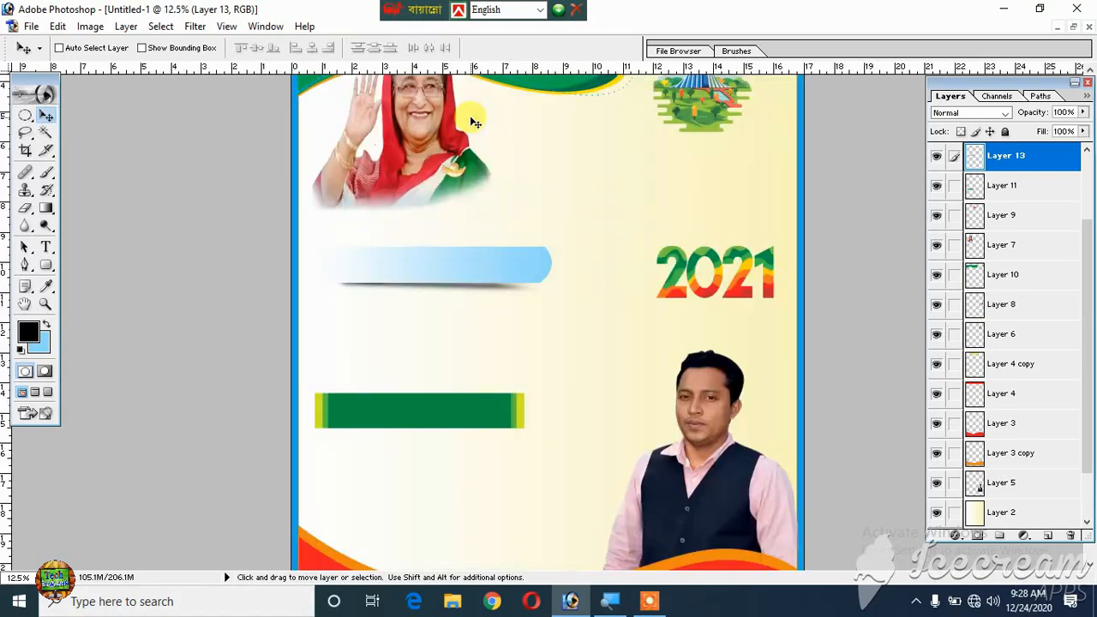
{"action": "scroll", "coordinate": [474, 123], "scroll_direction": "up", "scroll_amount": 3}
{"action": "scroll", "coordinate": [474, 122], "scroll_direction": "up", "scroll_amount": 2}
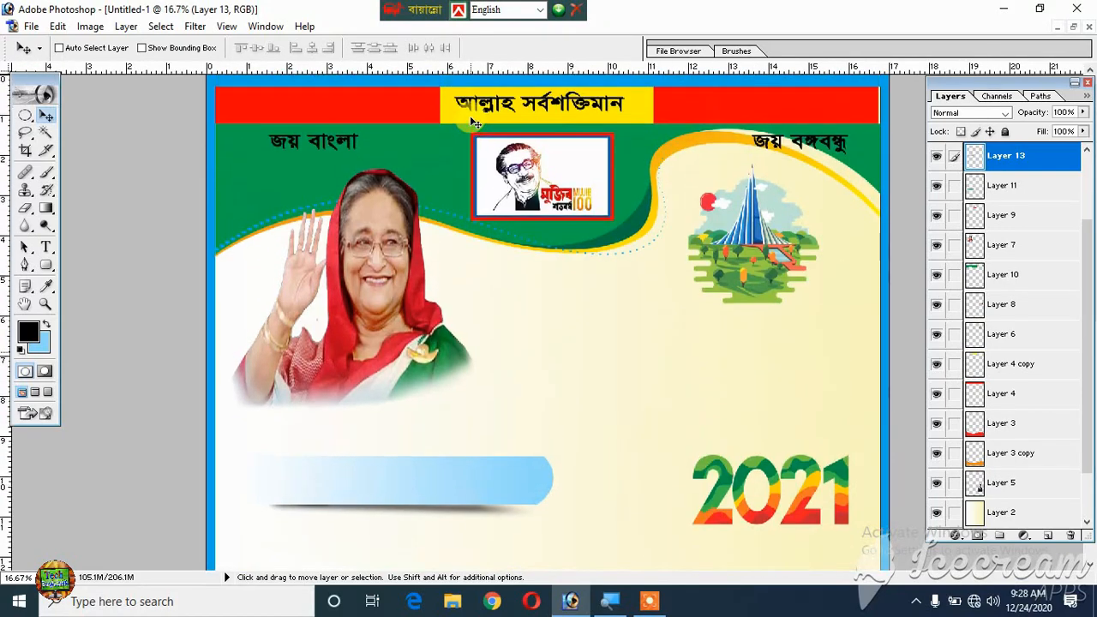
{"action": "left_click", "coordinate": [45, 247]}
{"action": "left_click", "coordinate": [294, 136]}
{"action": "key", "text": "ctrl+a"}
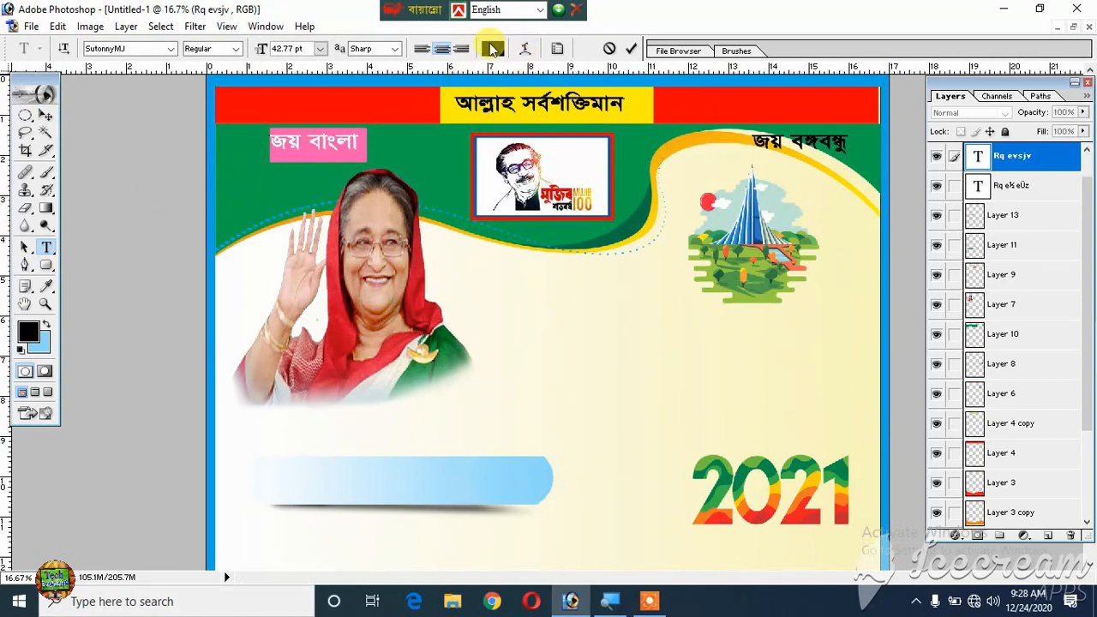
{"action": "left_click", "coordinate": [493, 49]}
{"action": "left_click_drag", "start_coordinate": [619, 282], "coordinate": [369, 71]}
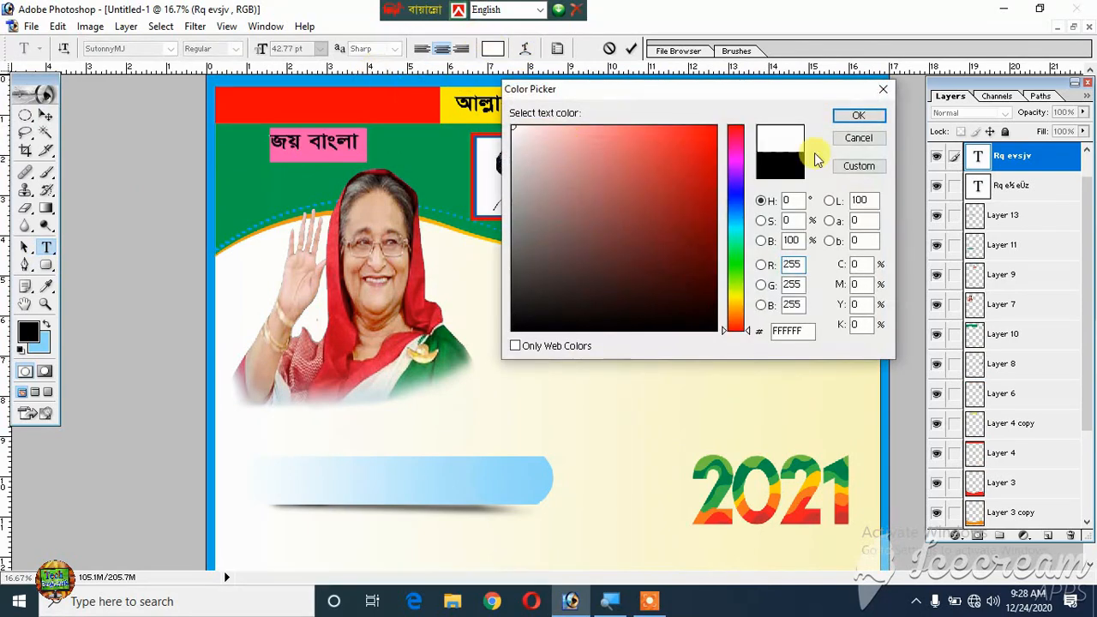
{"action": "left_click", "coordinate": [857, 115]}
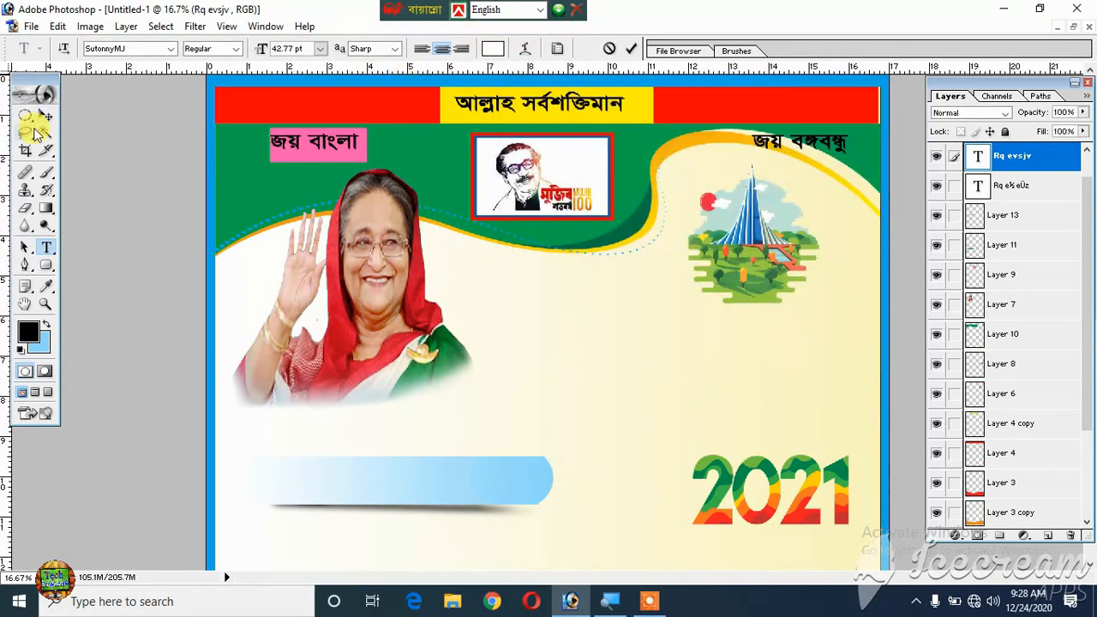
{"action": "left_click", "coordinate": [45, 115]}
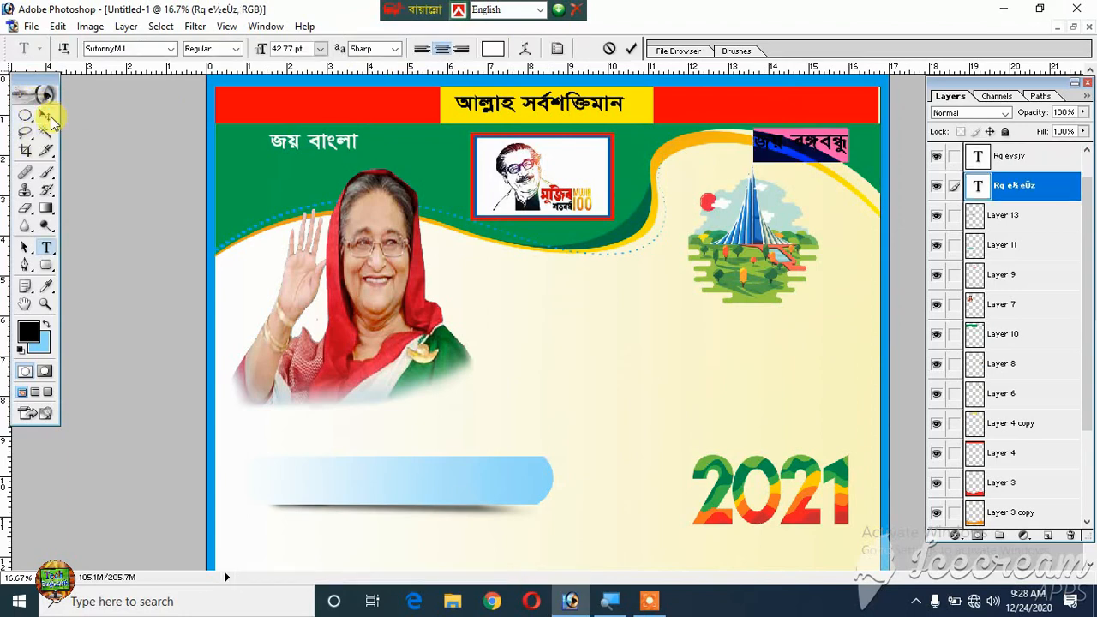
{"action": "left_click", "coordinate": [47, 115]}
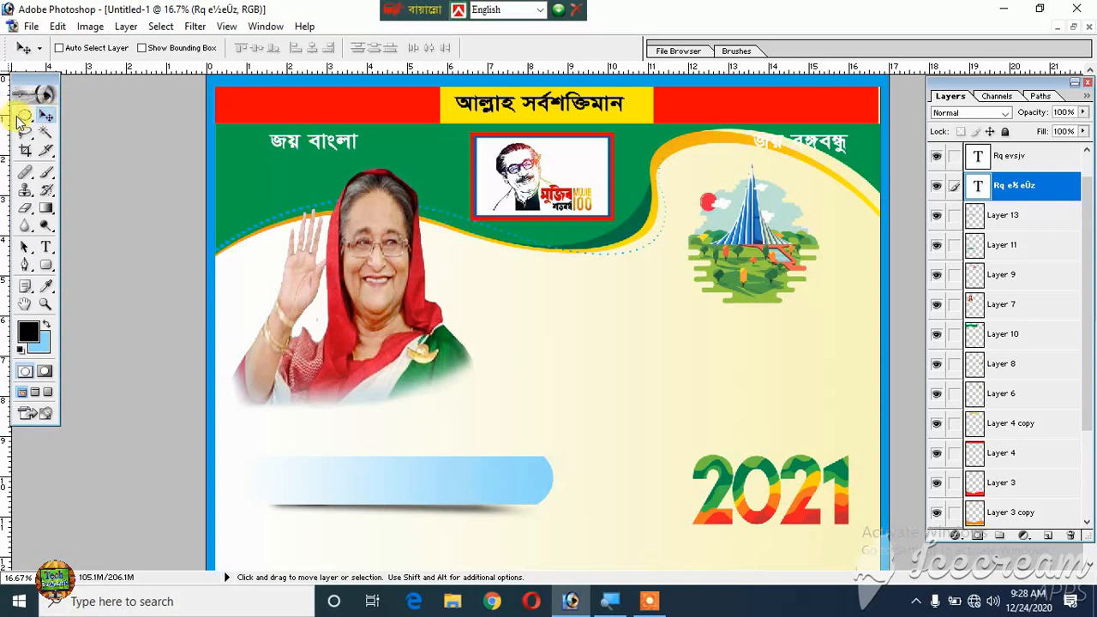
- Fill a red rectangle about 2.7 by 0.7 inches behind the জয় বাংলা text, on a new layer beneath the text layers
{"action": "left_click_drag", "start_coordinate": [20, 117], "coordinate": [86, 111]}
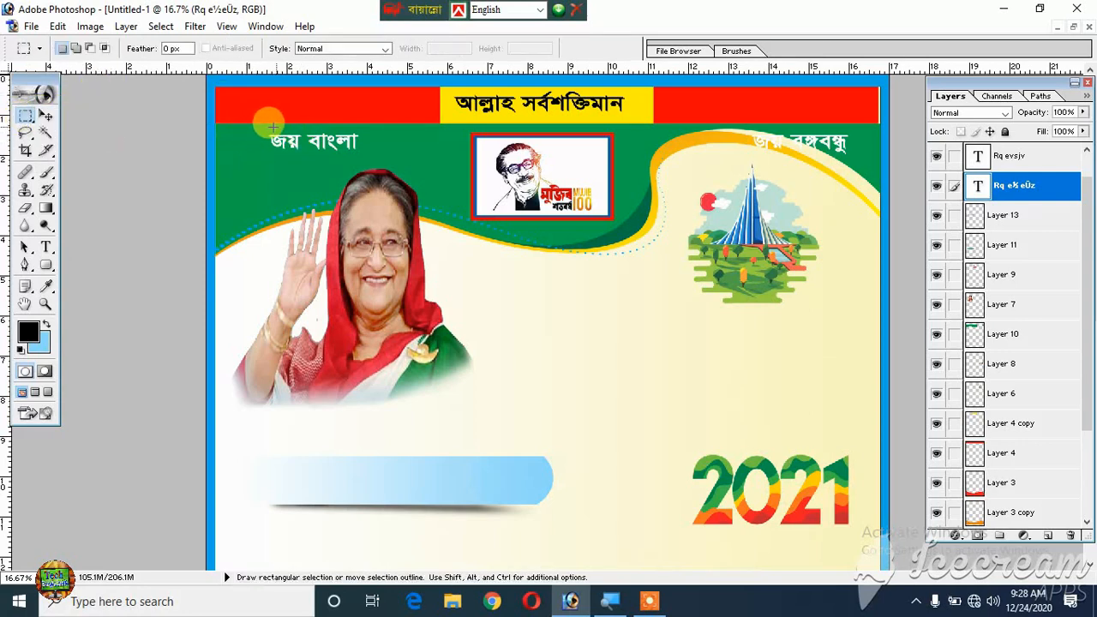
{"action": "left_click_drag", "start_coordinate": [321, 155], "coordinate": [369, 157]}
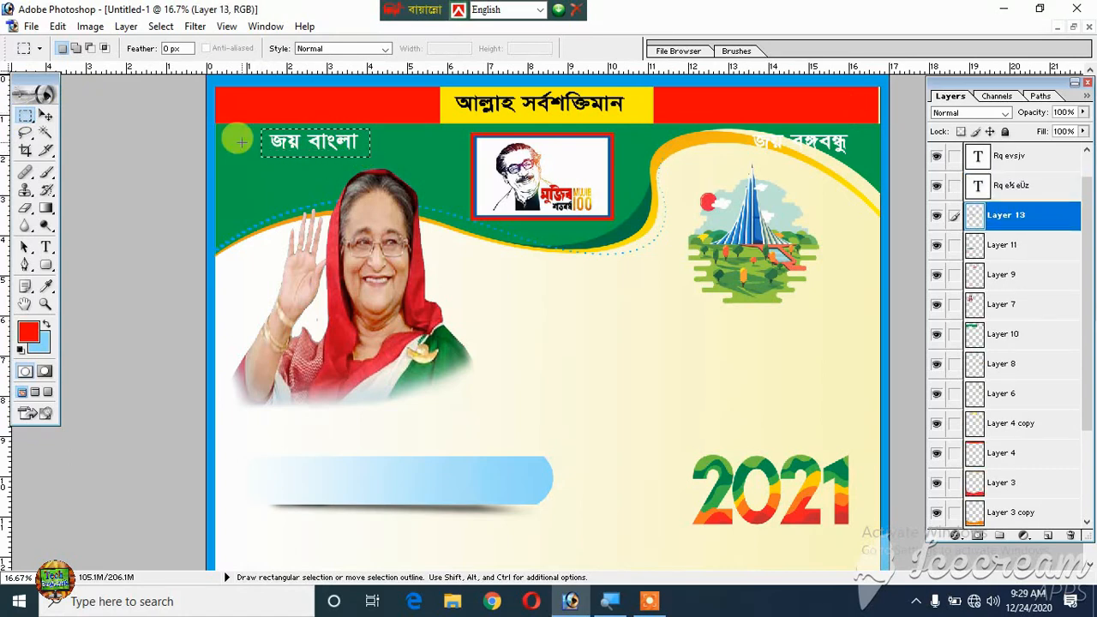
{"action": "left_click", "coordinate": [1029, 512]}
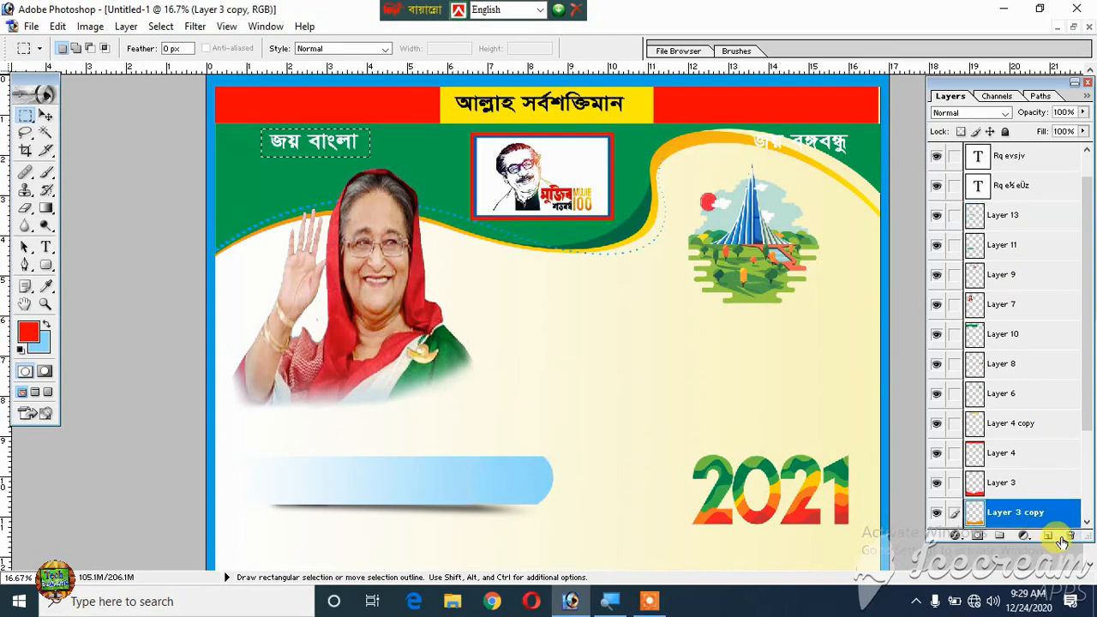
{"action": "left_click", "coordinate": [1047, 534]}
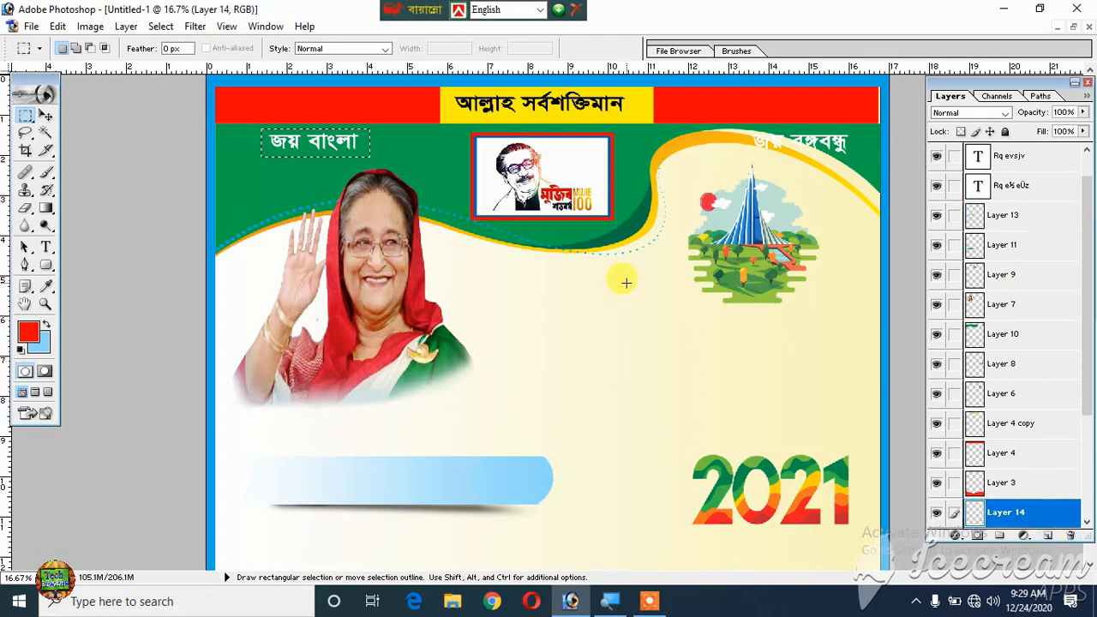
{"action": "key", "text": "alt"}
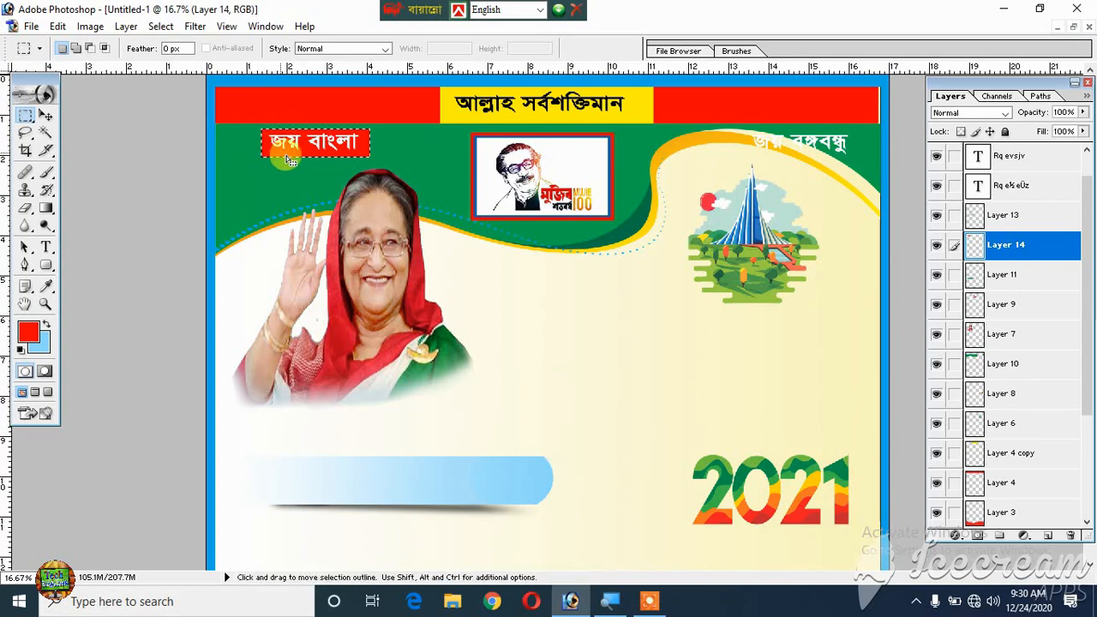
- Shade the lower edge of the red label with a 250 px brush in dark red 9A0606, and clear the selection
{"action": "left_click", "coordinate": [31, 332]}
{"action": "left_click", "coordinate": [714, 207]}
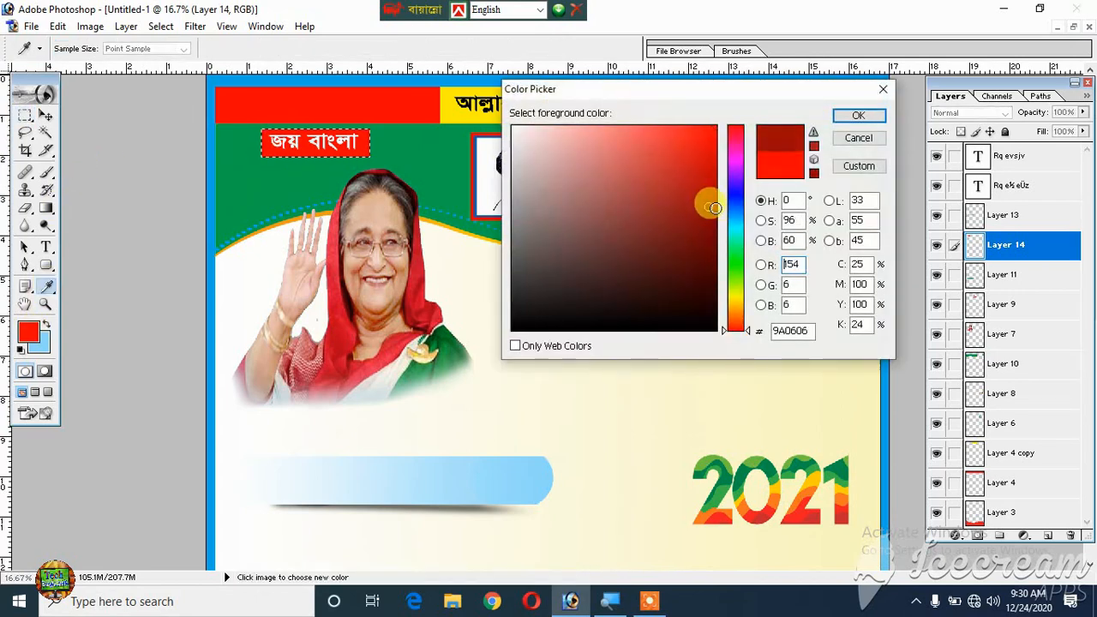
{"action": "left_click", "coordinate": [858, 116]}
{"action": "key", "text": "m"}
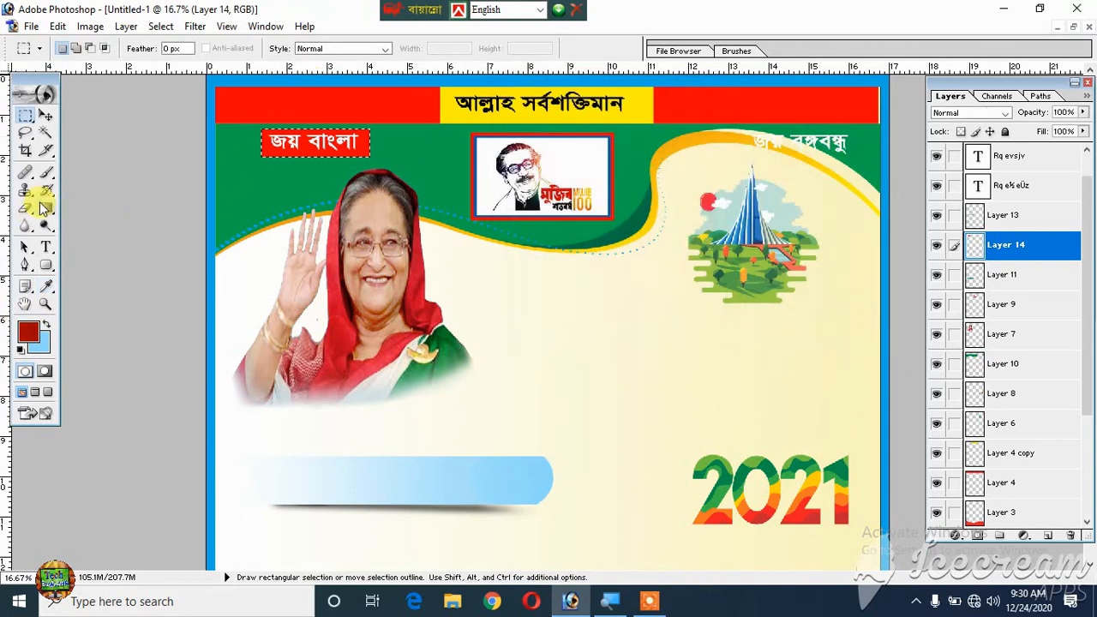
{"action": "left_click", "coordinate": [46, 172]}
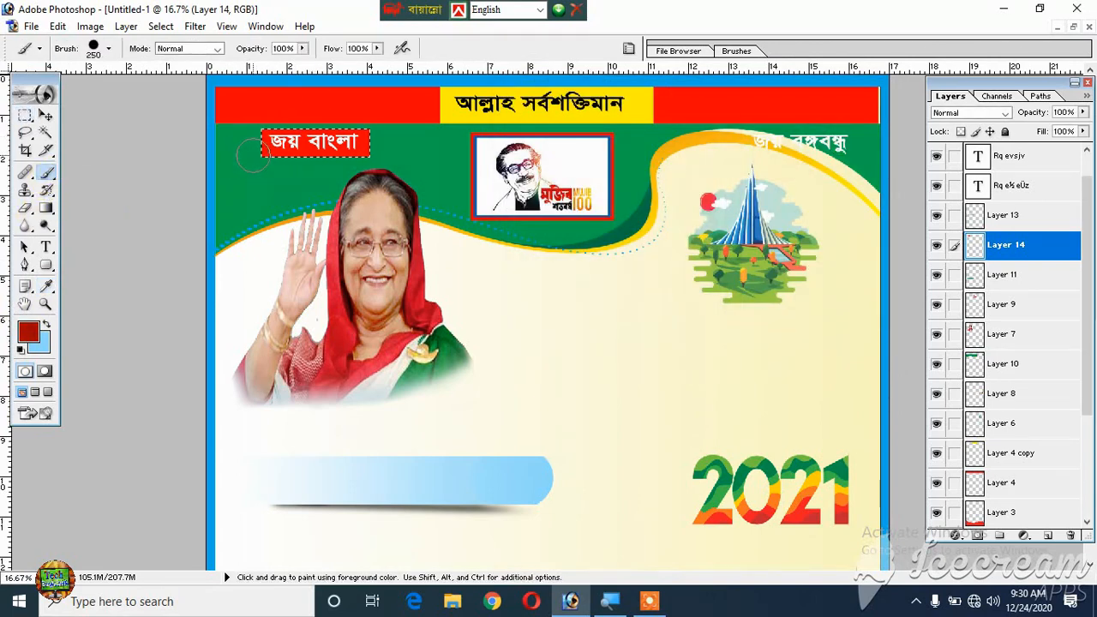
{"action": "left_click_drag", "start_coordinate": [253, 155], "coordinate": [435, 195]}
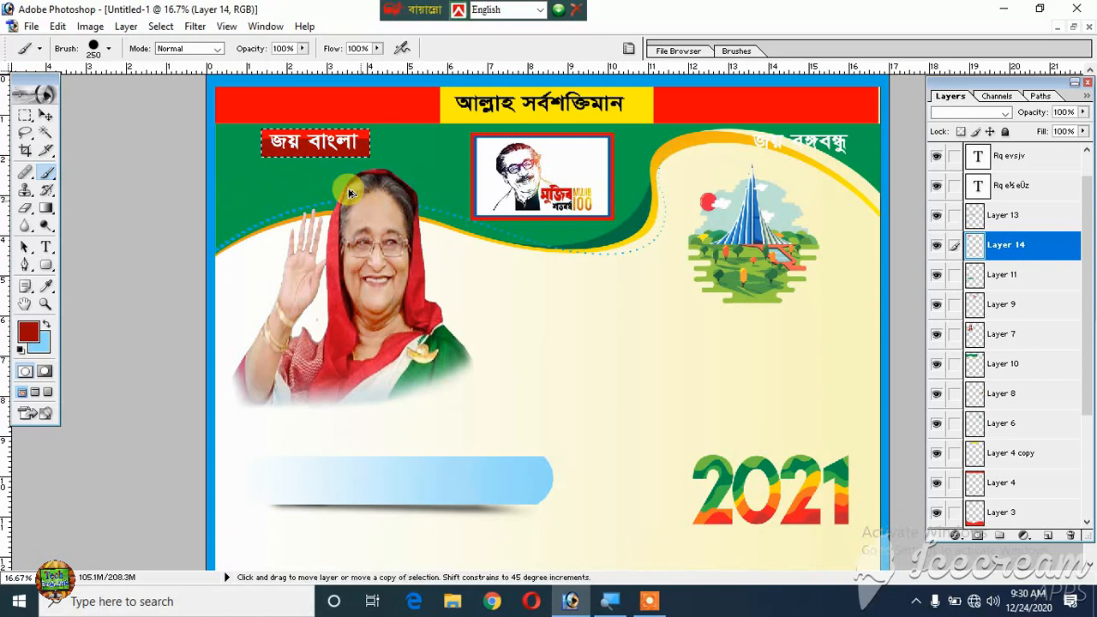
{"action": "left_click_drag", "start_coordinate": [299, 171], "coordinate": [394, 184]}
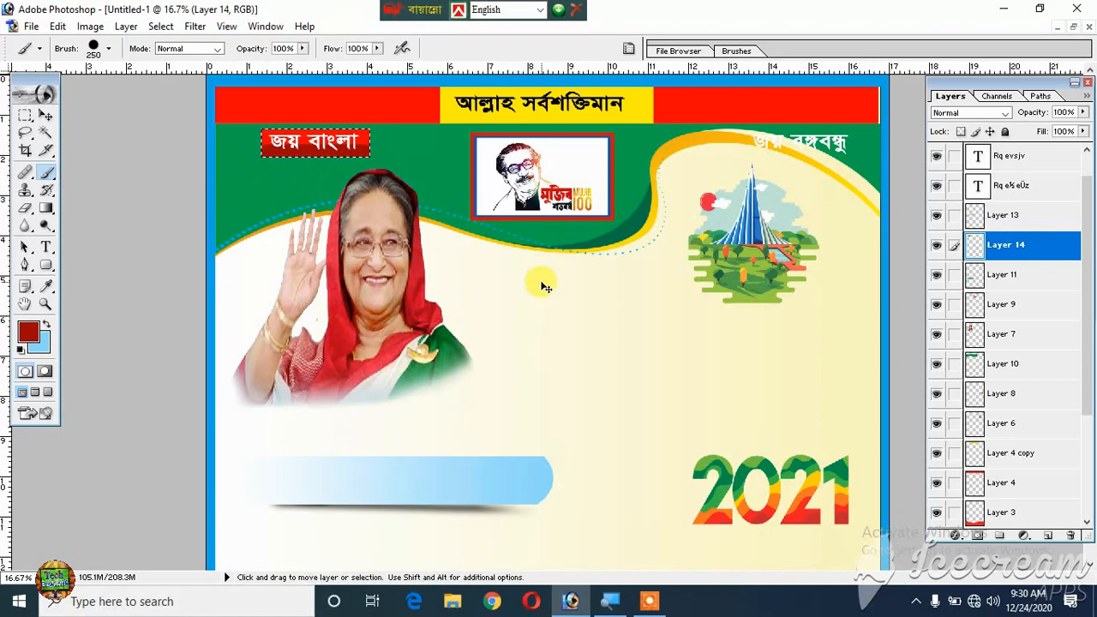
{"action": "key", "text": "ctrl+d"}
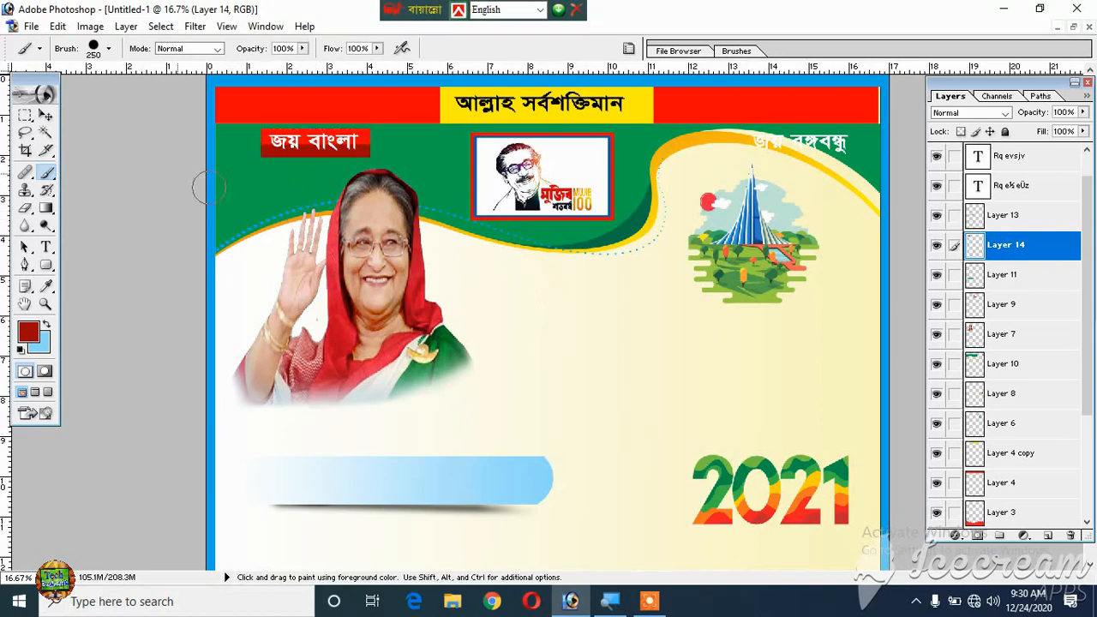
- Copy the shaded red label across the header so the duplicate sits behind the জয় বঙ্গবন্ধু text
{"action": "left_click", "coordinate": [46, 115]}
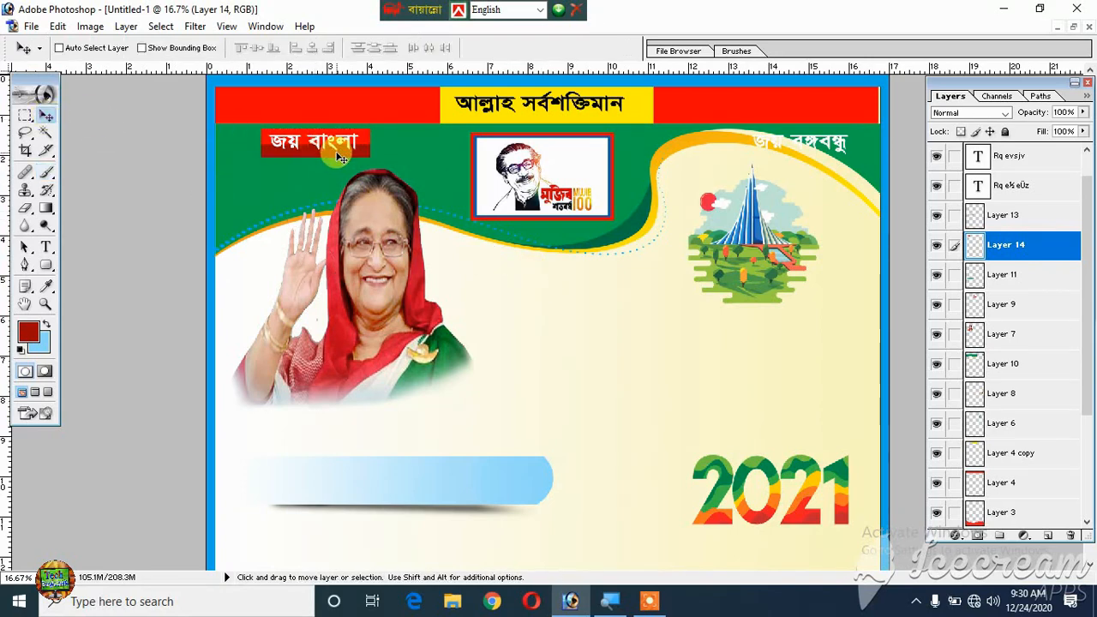
{"action": "left_click_drag", "start_coordinate": [340, 157], "coordinate": [836, 209]}
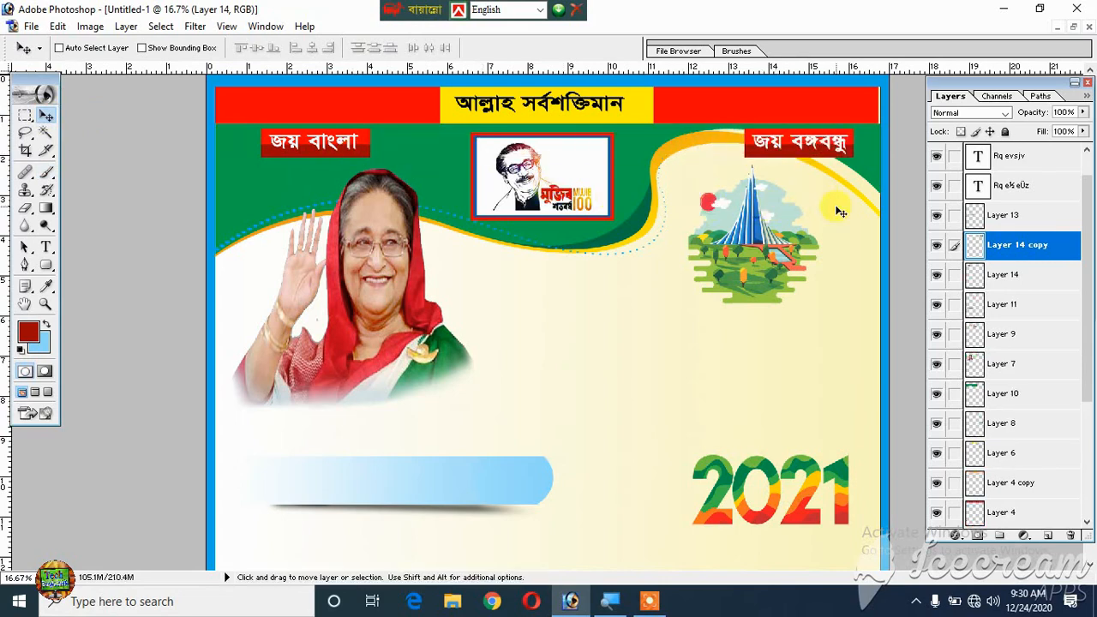
{"action": "key", "text": "ctrl+0"}
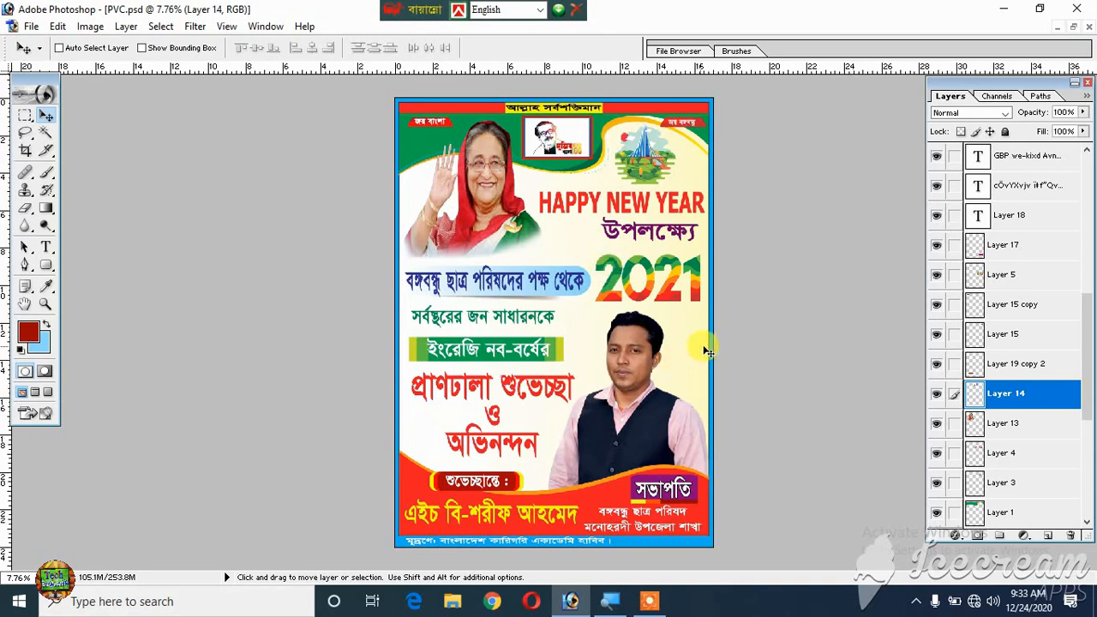
{"action": "scroll", "coordinate": [565, 327], "scroll_direction": "up", "scroll_amount": 1}
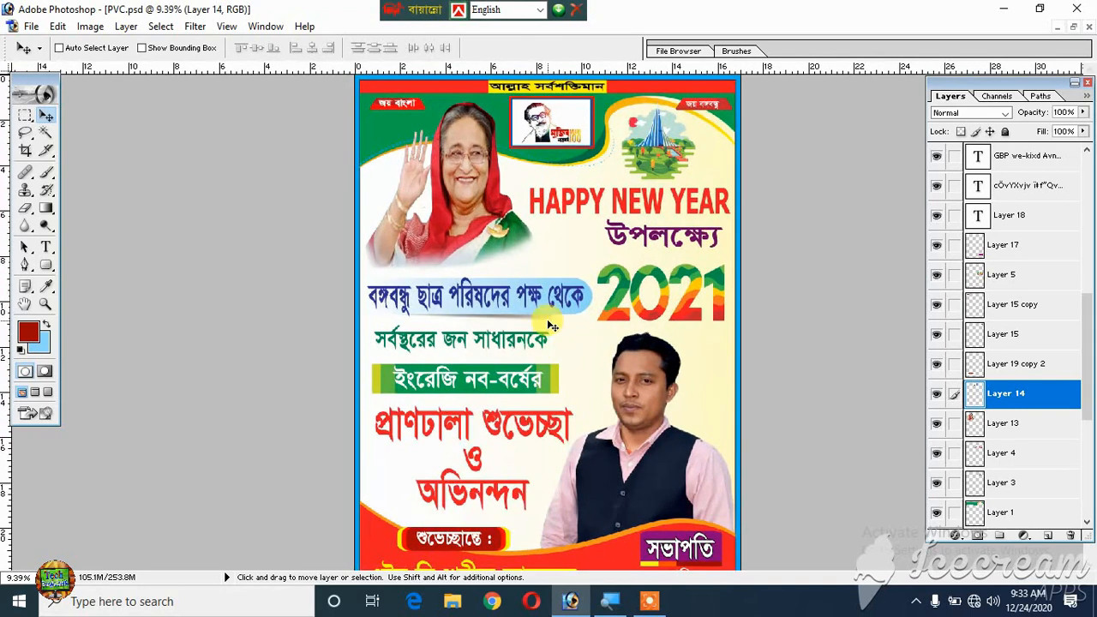
{"action": "scroll", "coordinate": [548, 326], "scroll_direction": "down", "scroll_amount": 1}
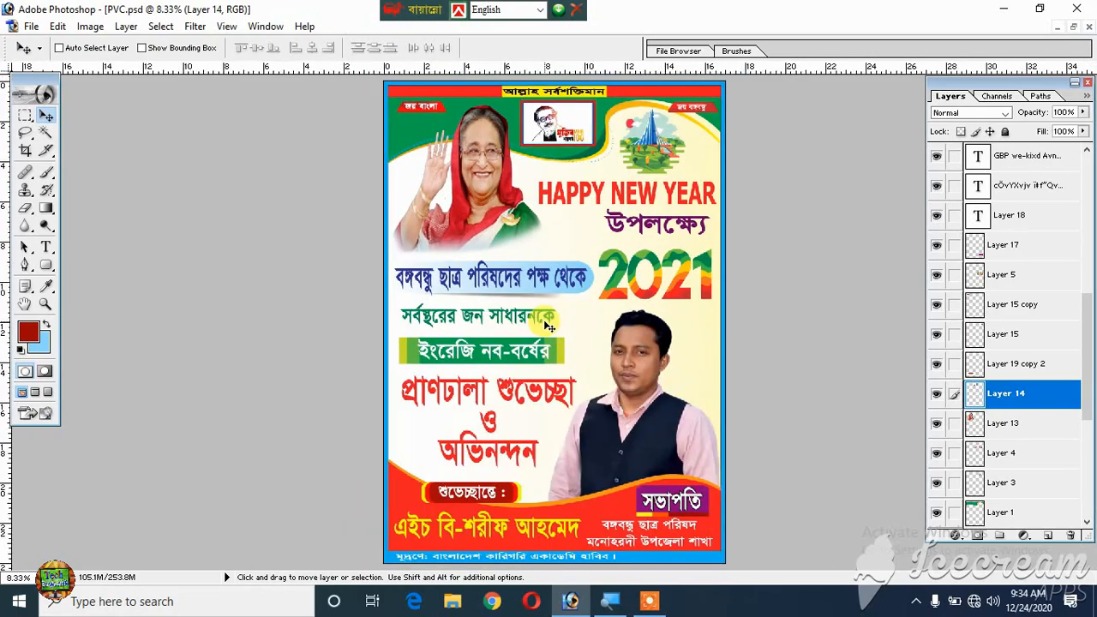